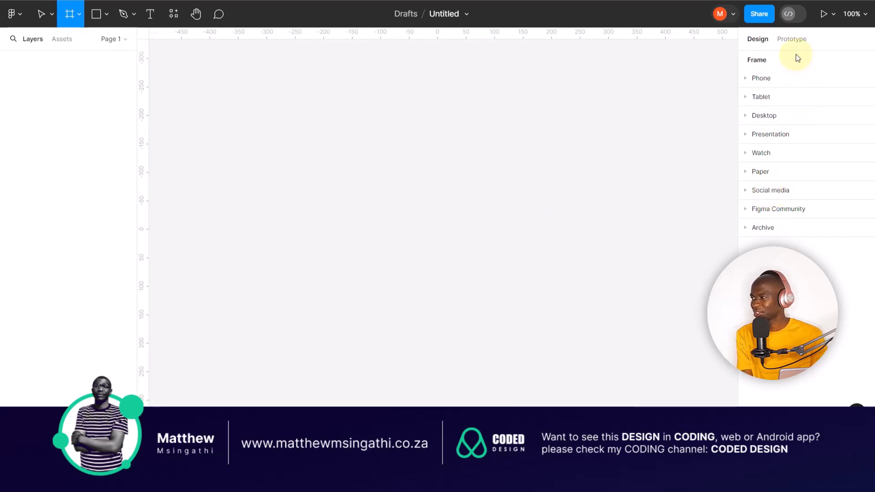
- Examine the frame size presets offered for phone, tablet, desktop, presentation and paper
click(750, 79)
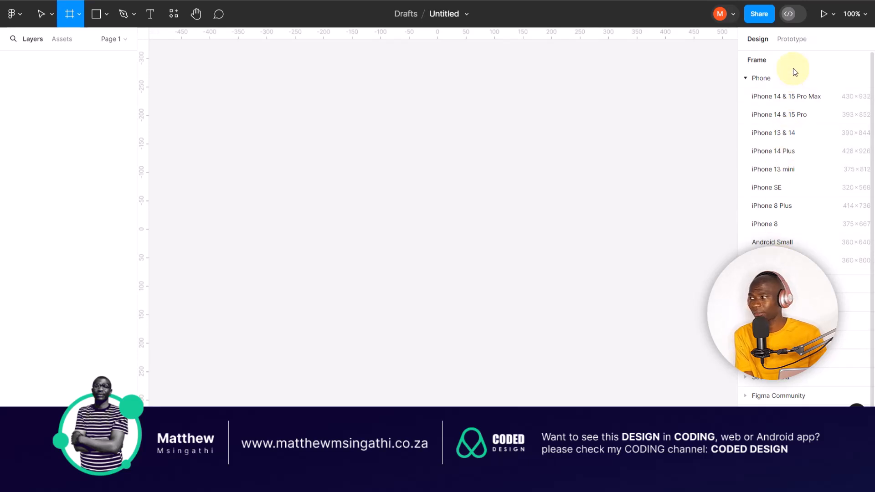
click(749, 79)
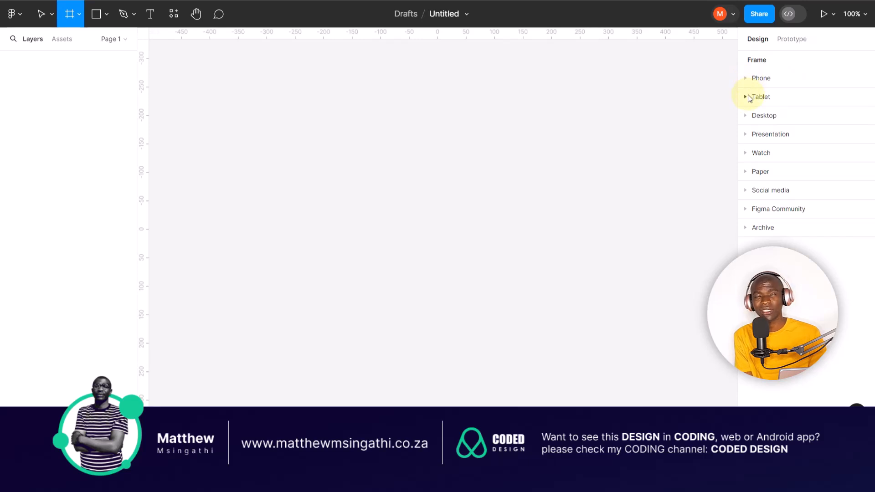
click(750, 98)
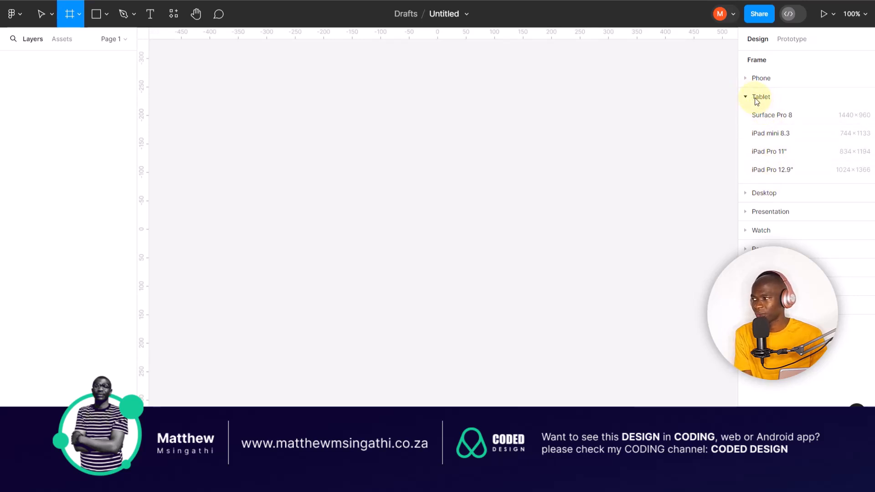
click(751, 98)
click(746, 116)
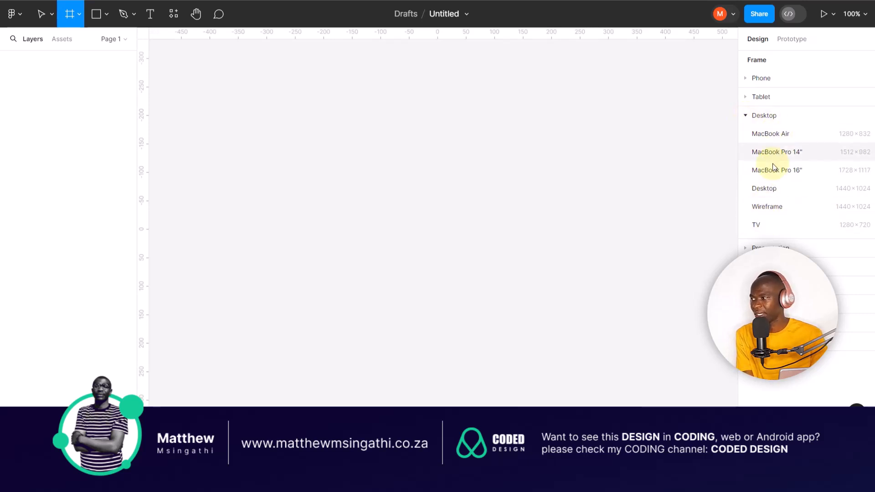
click(746, 116)
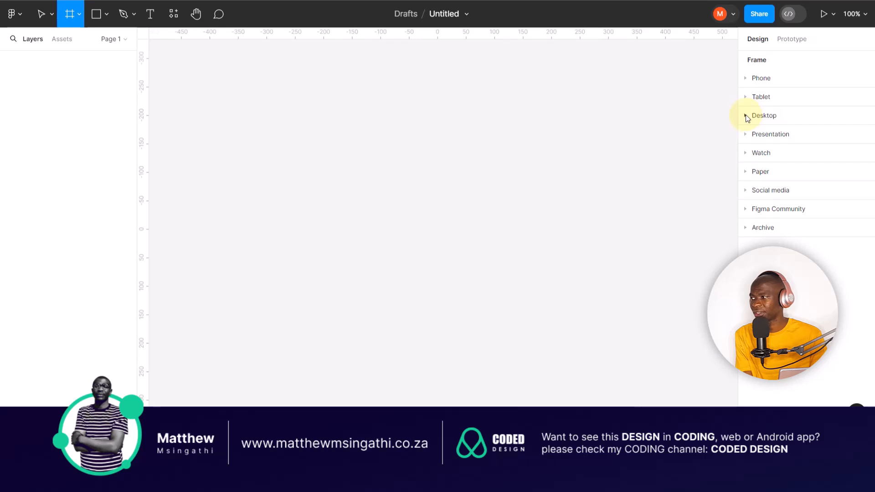
click(750, 136)
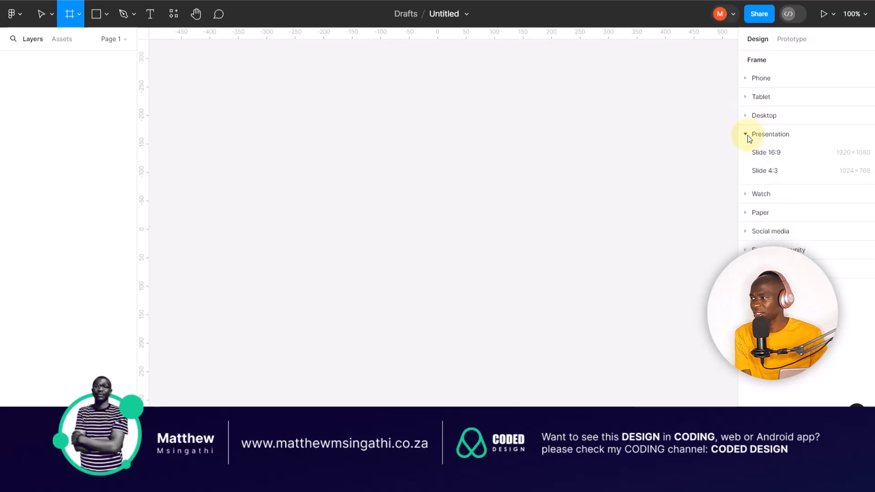
click(750, 134)
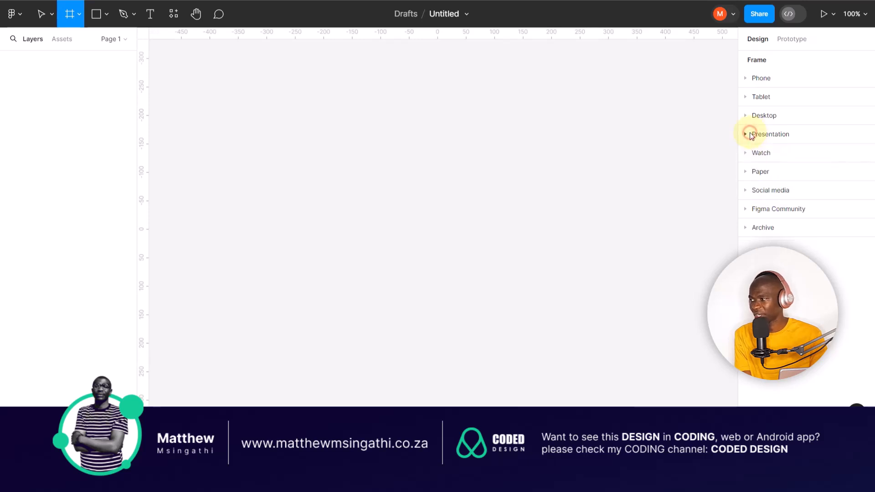
click(747, 174)
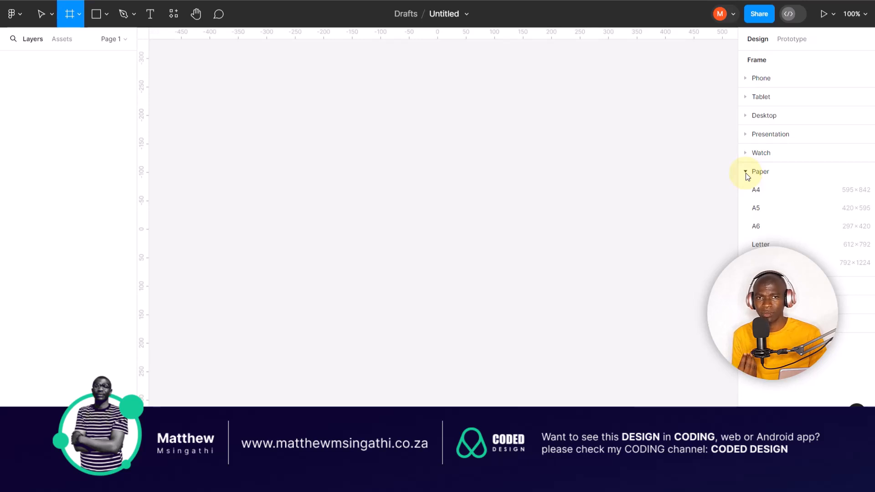
click(745, 173)
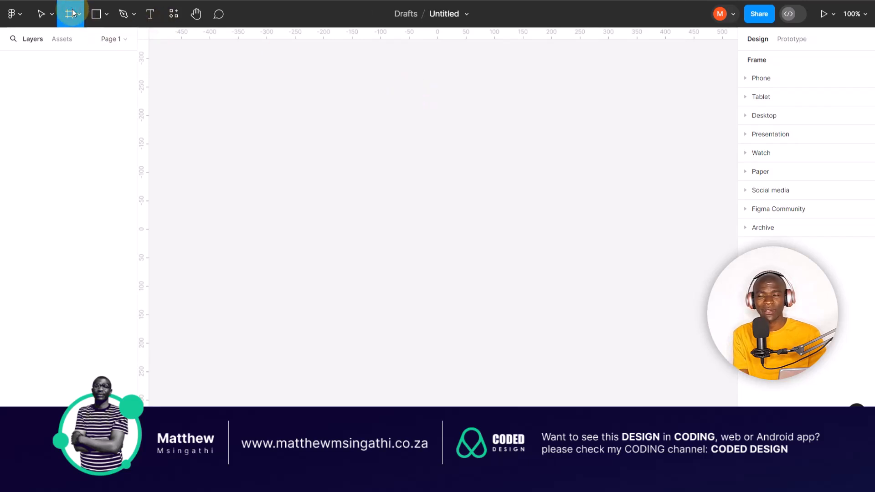
- Draw a custom frame about 738 × 466 on the canvas, then delete it
drag(209, 87, 494, 283)
drag(547, 315, 628, 353)
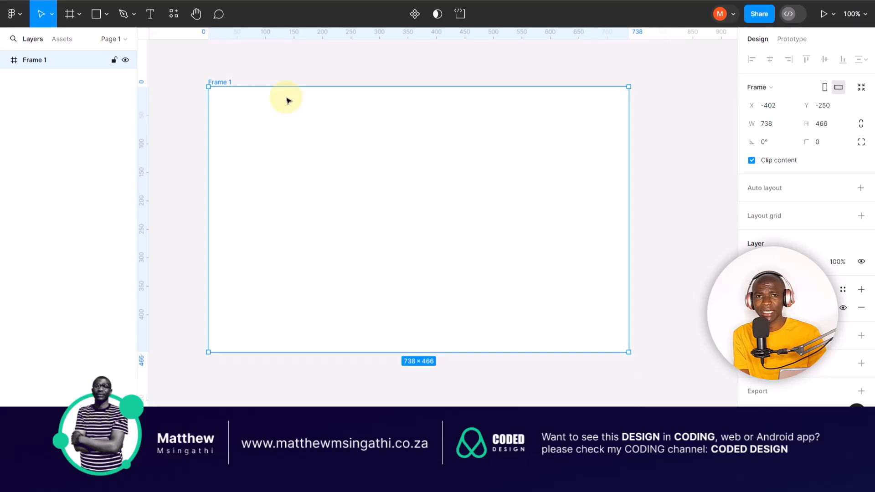
key(Delete)
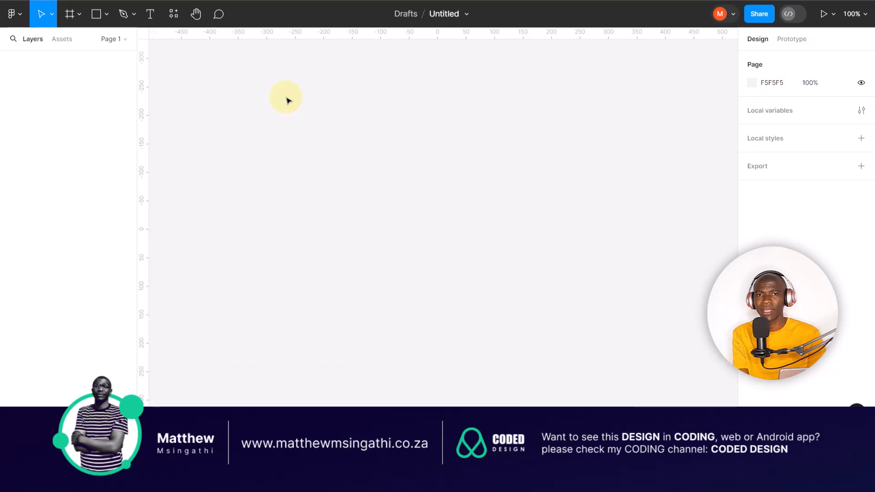
- Create a frame from the Android Large phone preset, then delete it
click(69, 15)
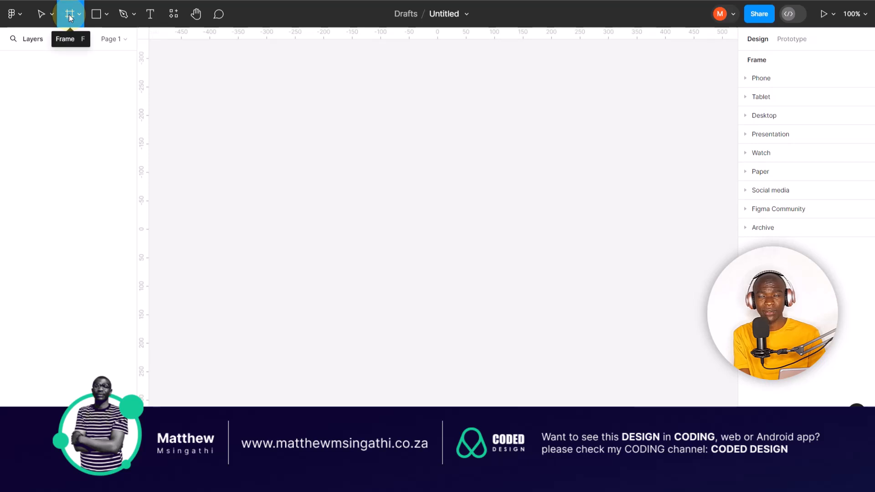
click(748, 80)
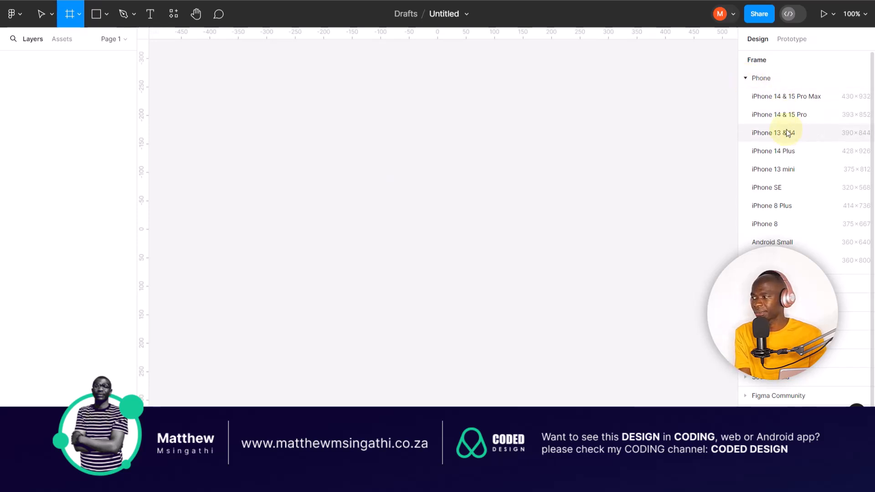
click(766, 260)
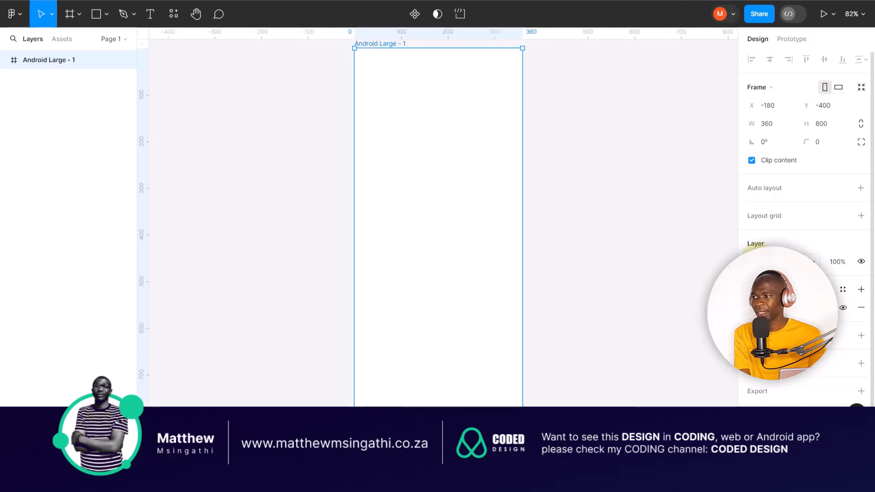
click(592, 133)
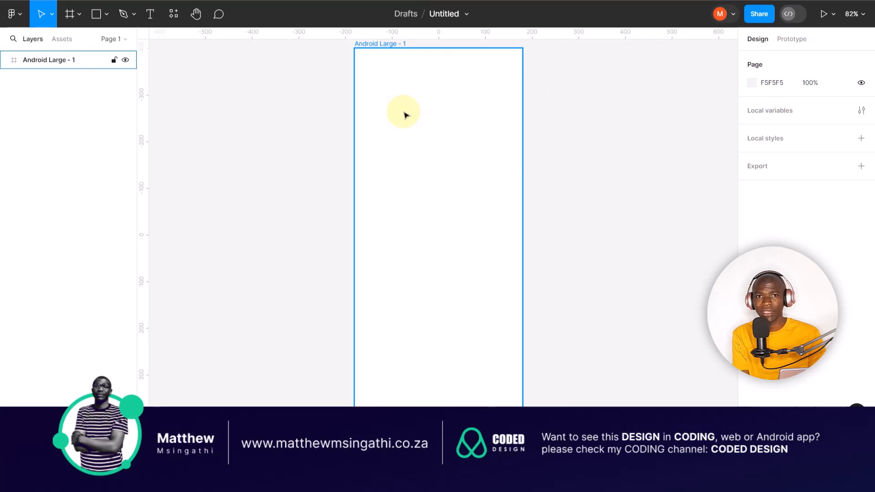
click(384, 47)
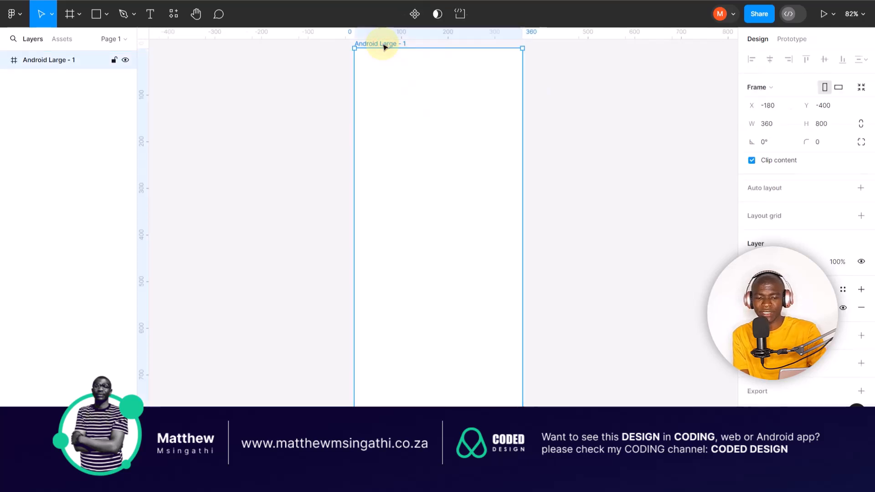
key(Delete)
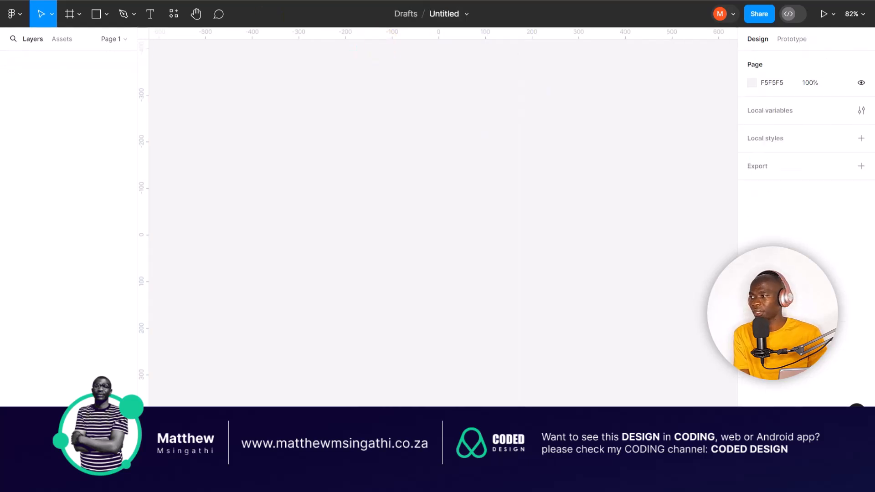
- Create a frame from the iPhone 13 mini preset and leave it deselected
click(69, 15)
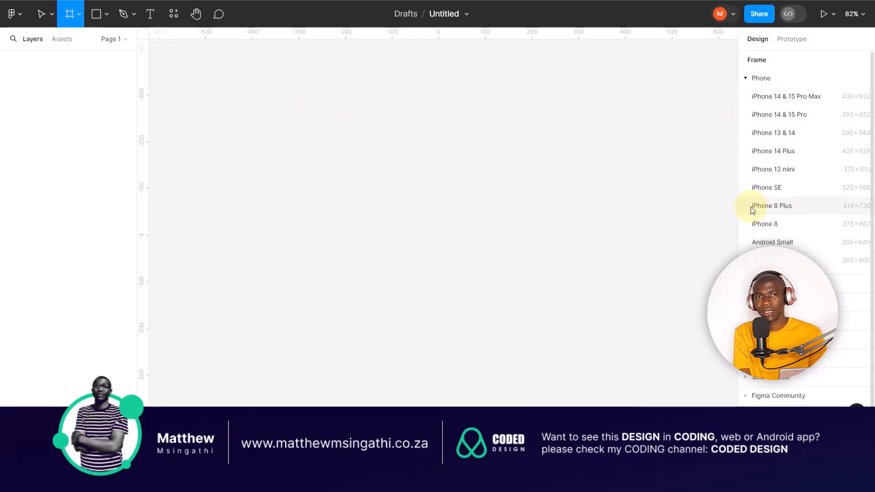
click(768, 169)
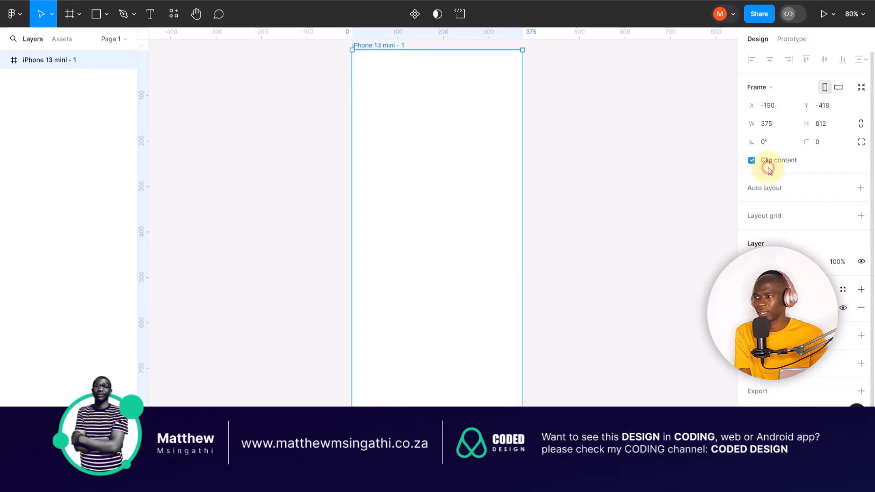
click(611, 139)
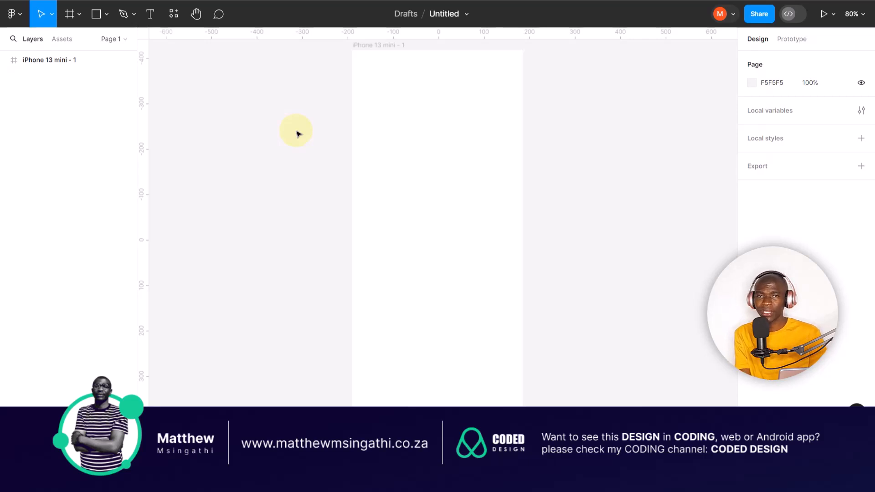
click(242, 131)
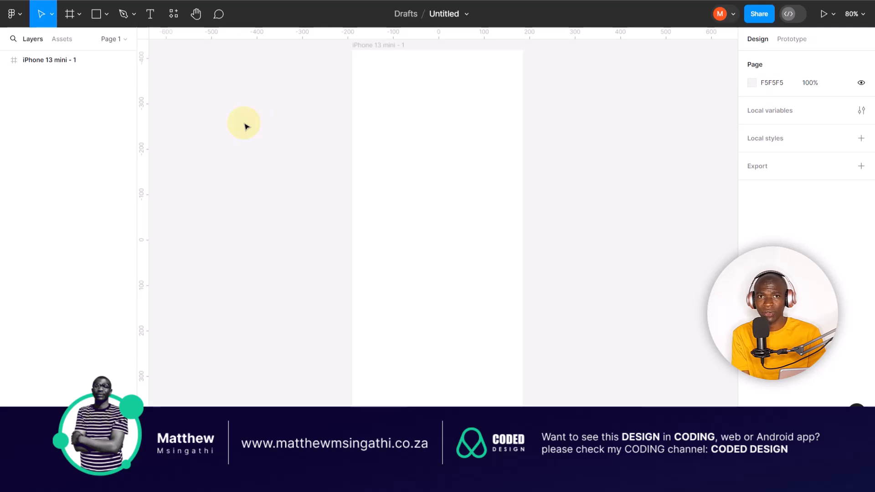
click(402, 140)
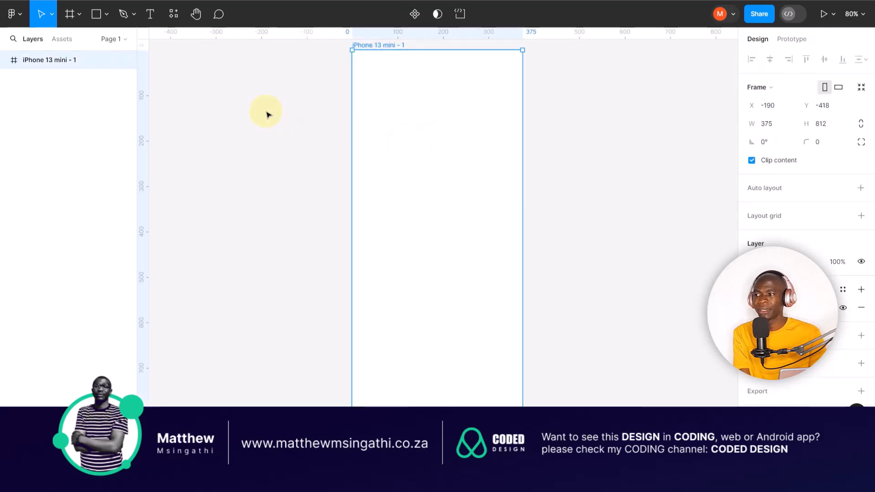
click(268, 114)
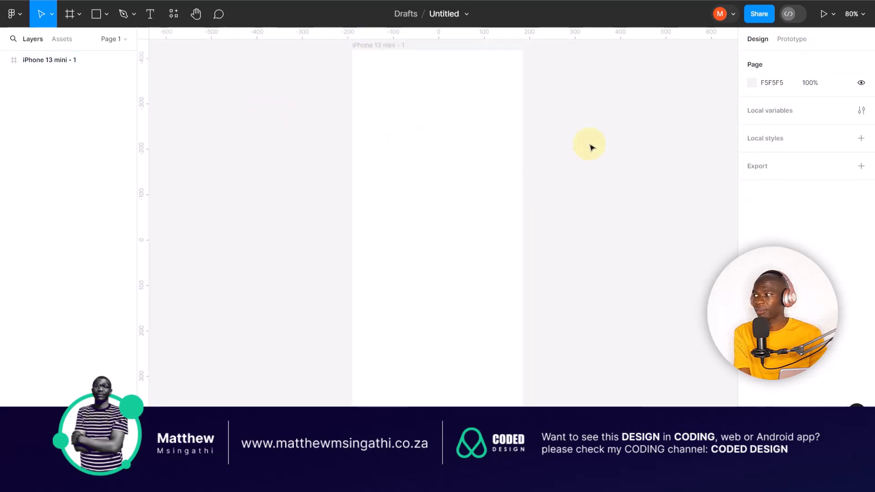
- Change the page background colour to the grey 9F9F9F
click(751, 84)
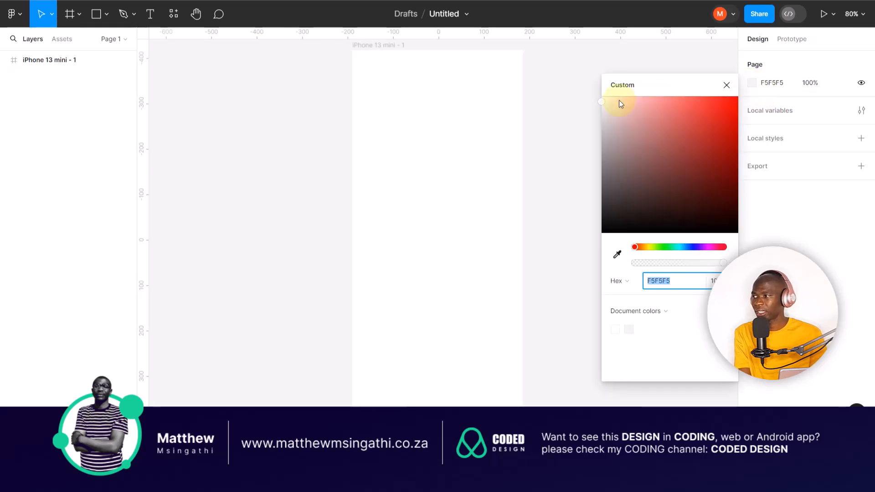
drag(602, 103, 599, 153)
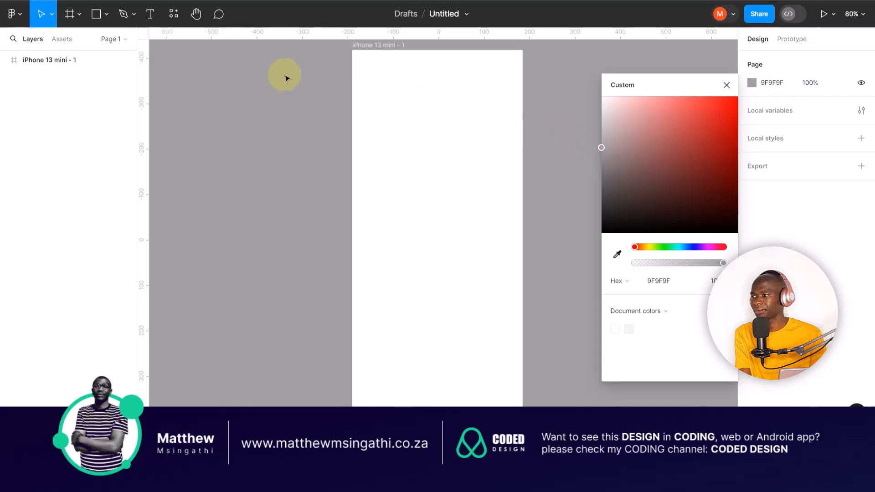
click(275, 107)
click(377, 159)
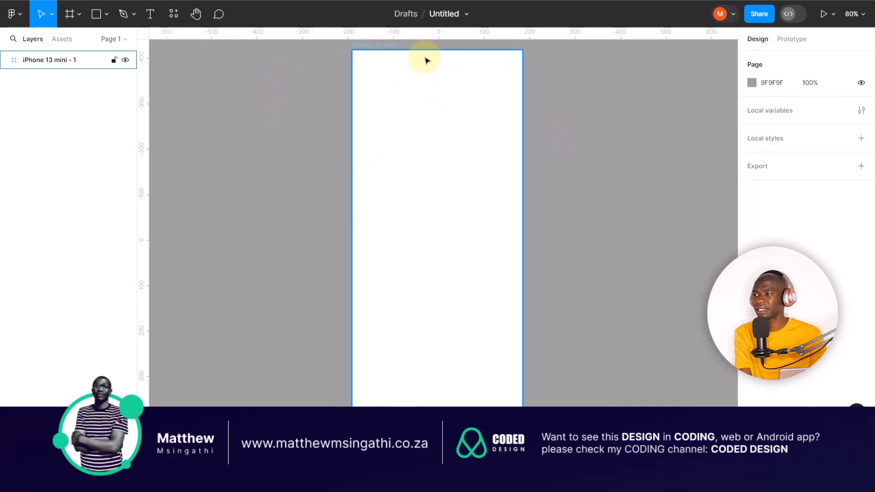
click(316, 224)
click(407, 376)
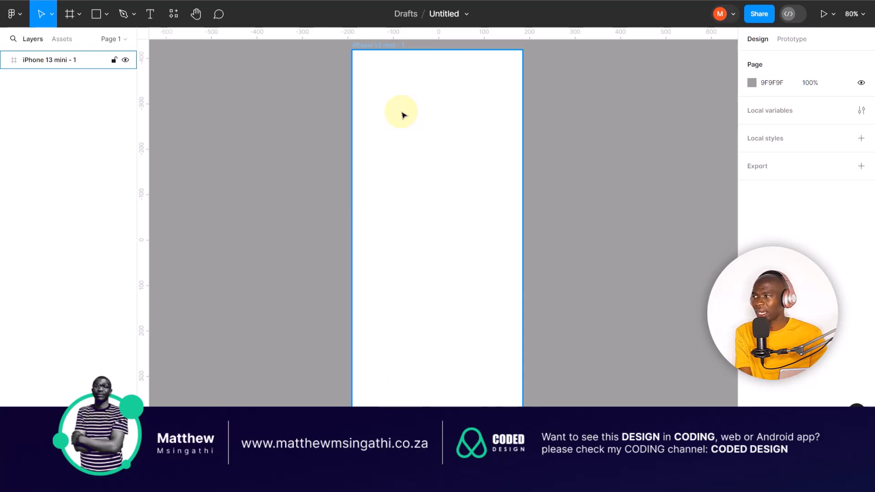
click(688, 104)
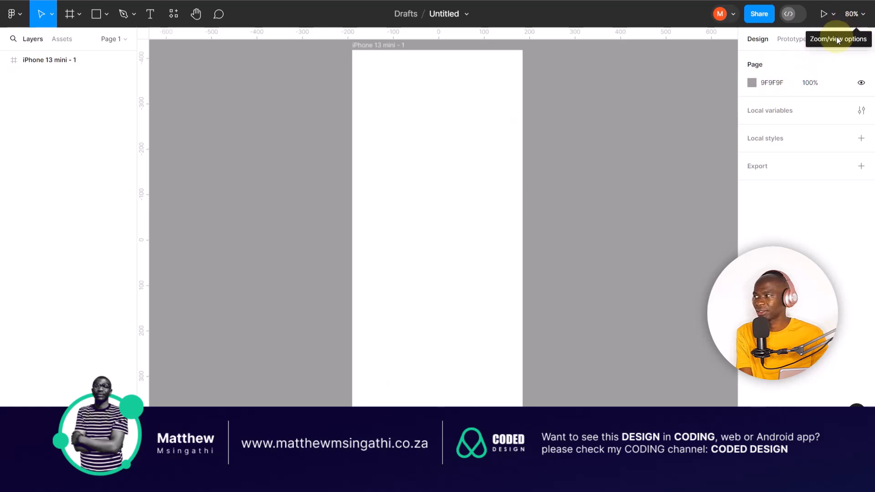
- Move the iPhone 13 mini frame to about X -712, Y -460
click(867, 20)
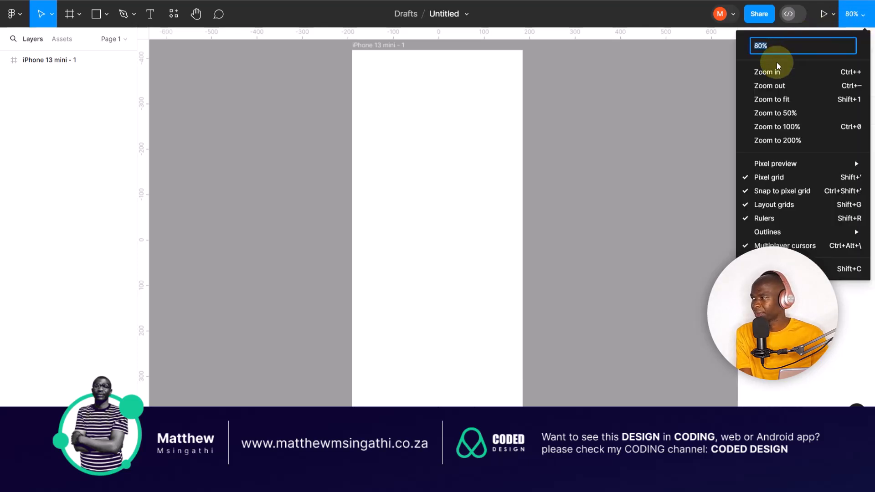
click(768, 86)
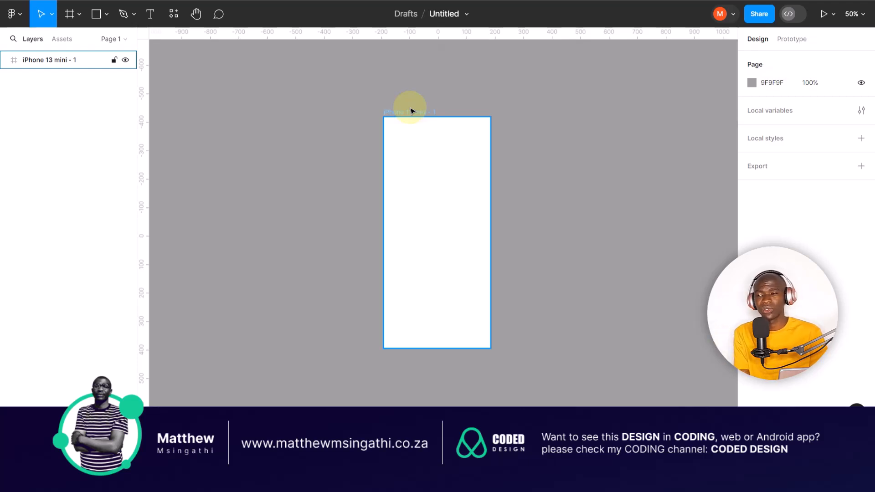
drag(404, 115, 257, 103)
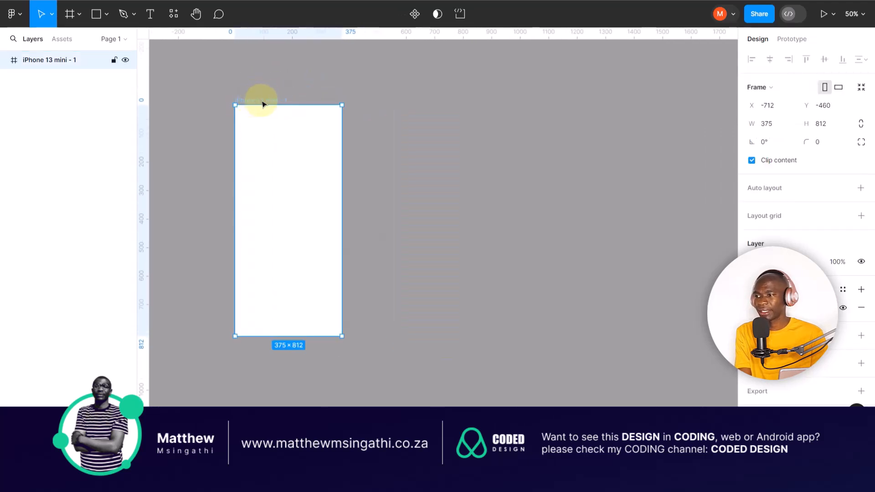
- Rename the iPhone 13 mini frame to "Home Page"
double_click(268, 100)
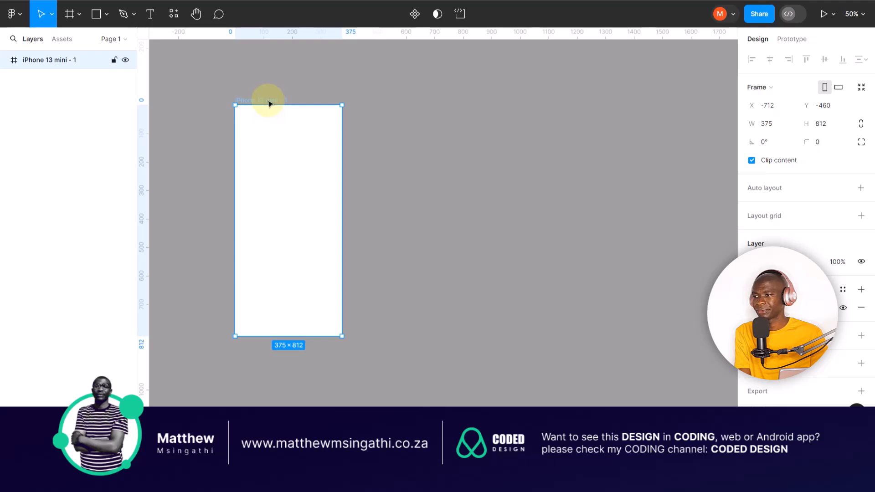
double_click(260, 101)
text(Home Page)
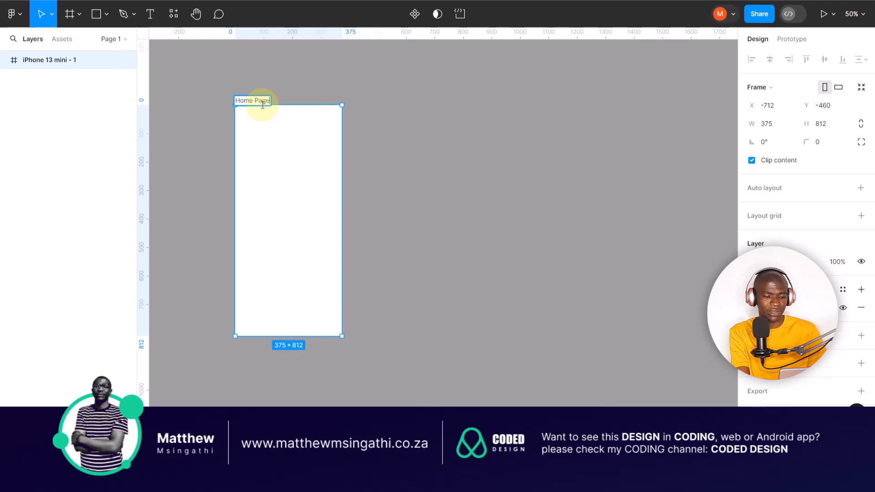
click(423, 174)
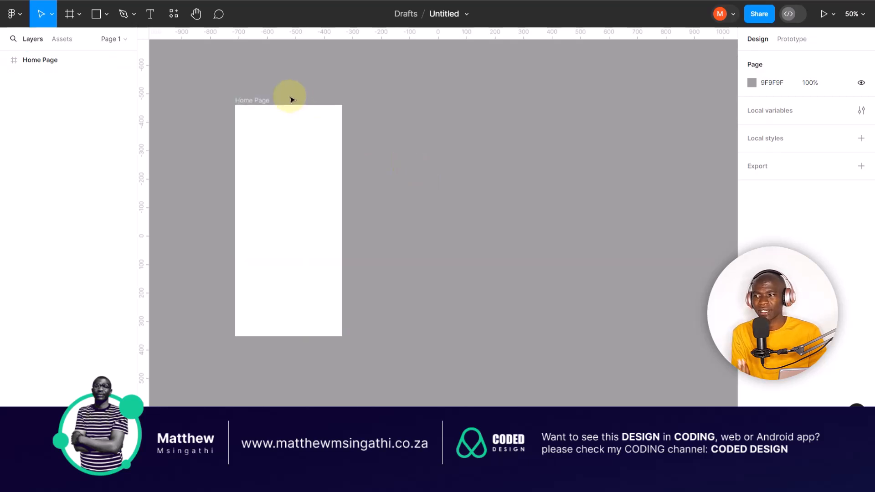
- Duplicate the Home Page frame and rename the copy to "Login"
click(253, 100)
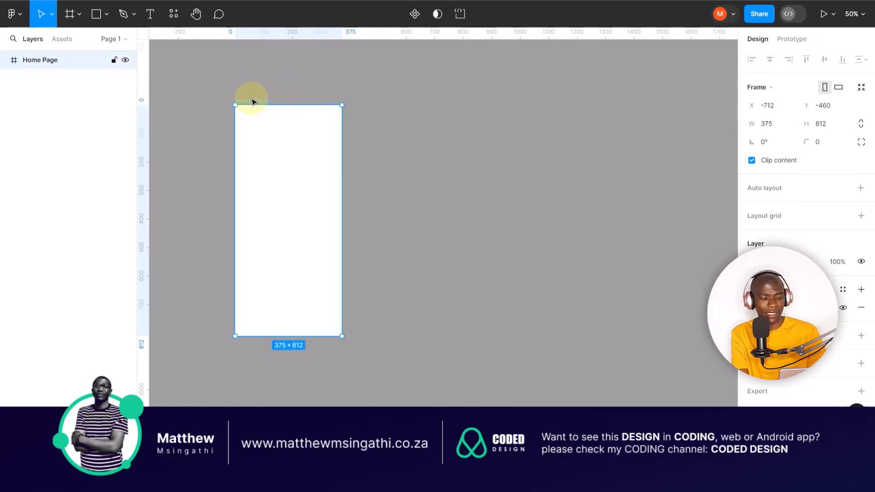
key(ctrl+d)
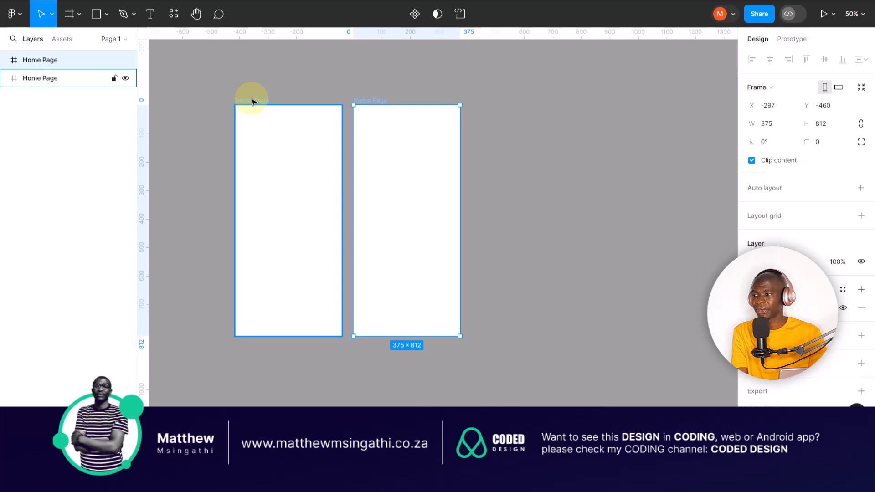
click(513, 165)
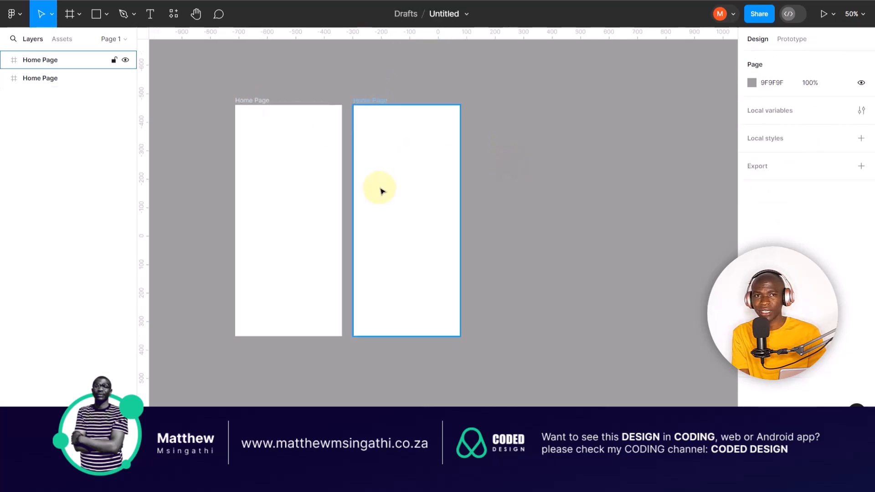
click(378, 101)
double_click(374, 100)
text(Login)
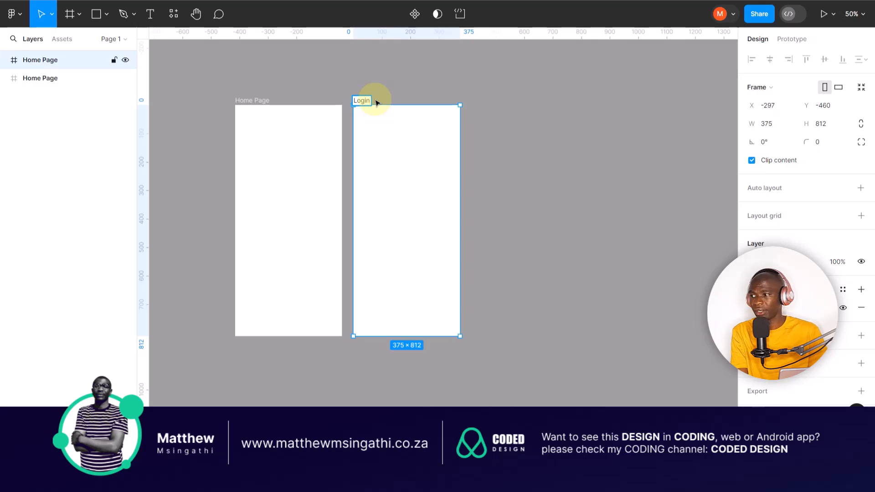
click(519, 154)
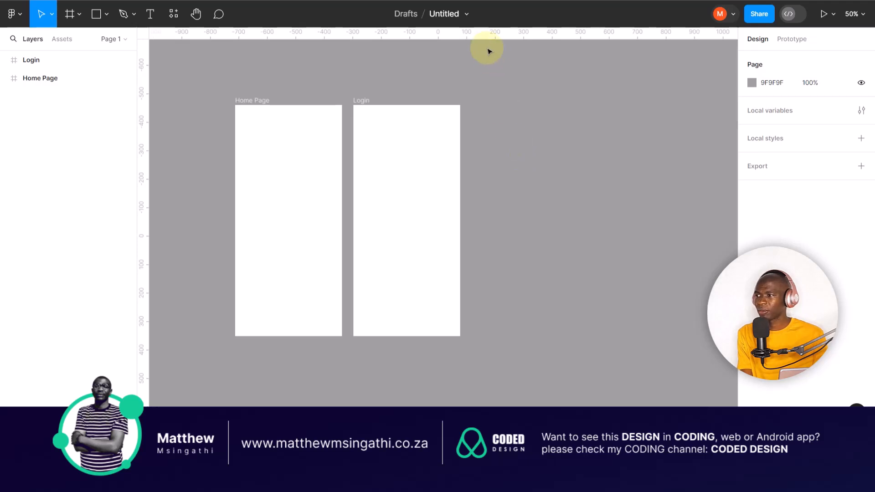
- Rename the design file to "UI-Course"
click(451, 16)
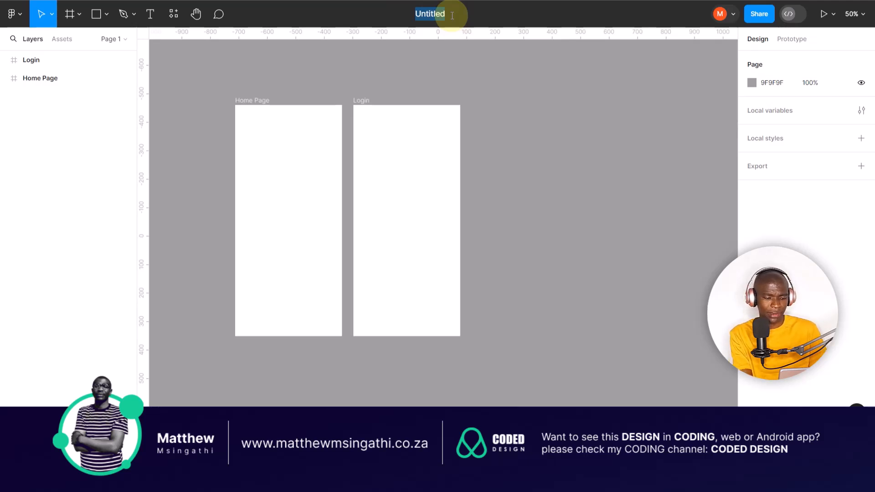
text(UI)
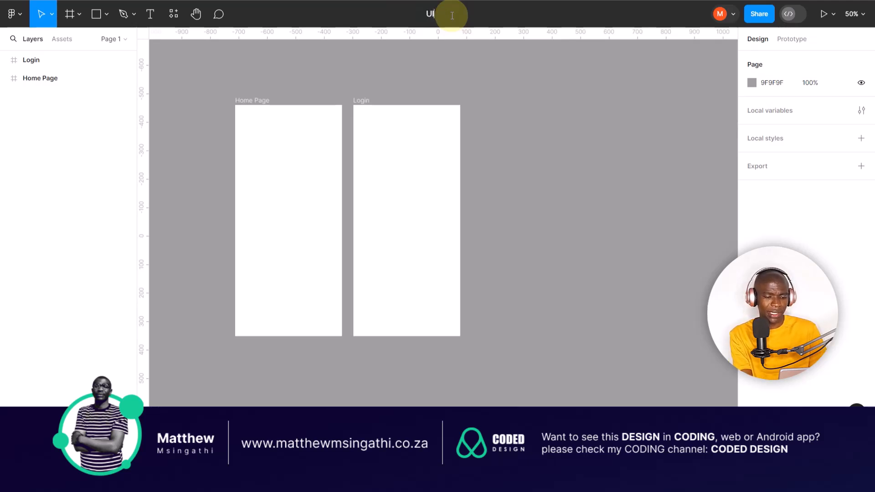
text(-Course)
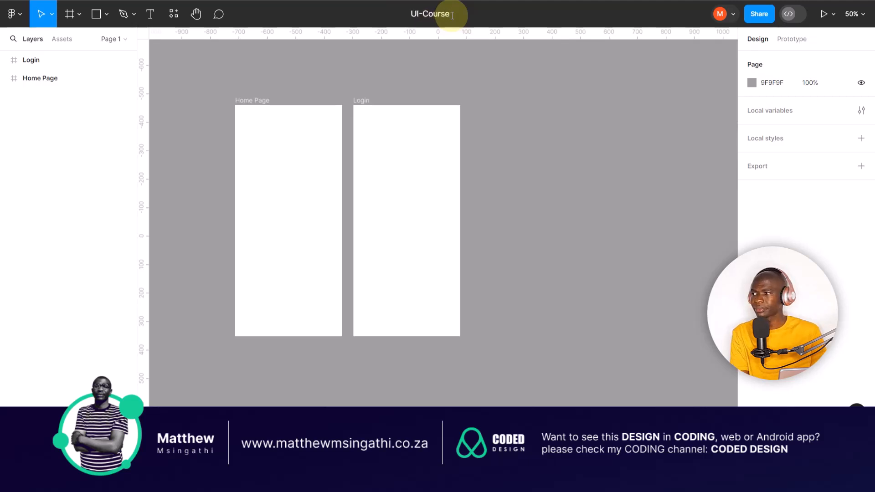
click(496, 141)
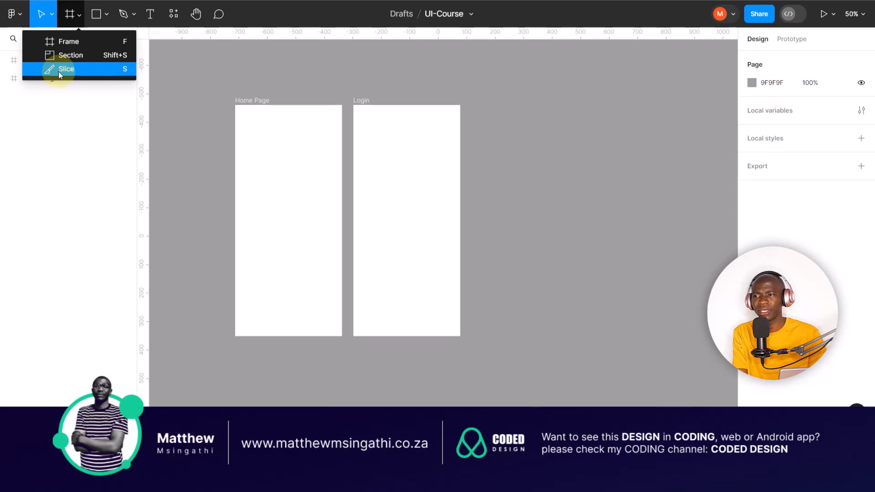
click(53, 16)
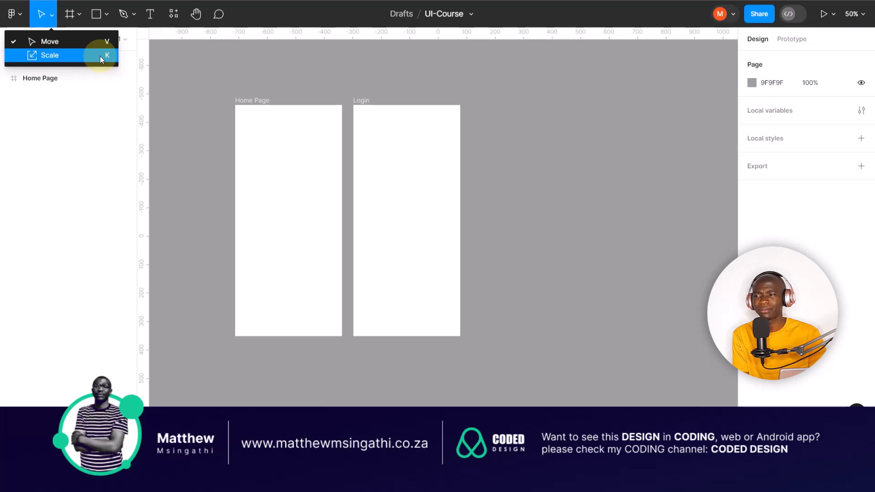
click(150, 14)
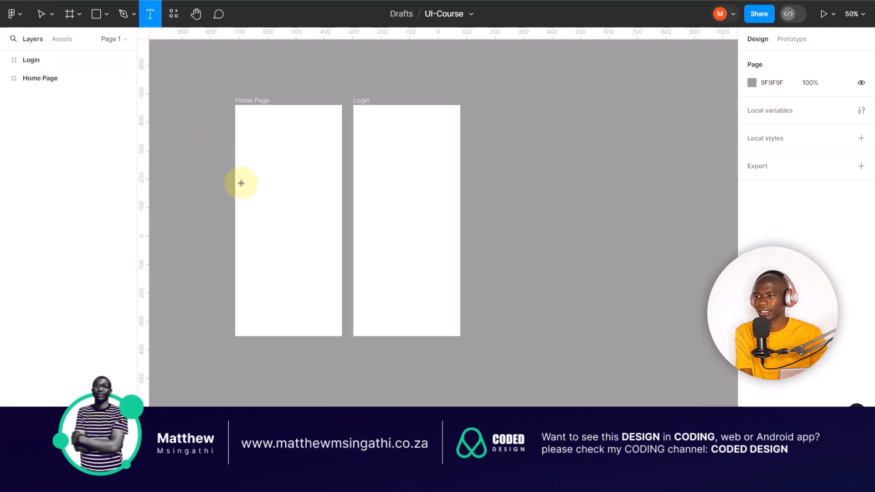
click(254, 186)
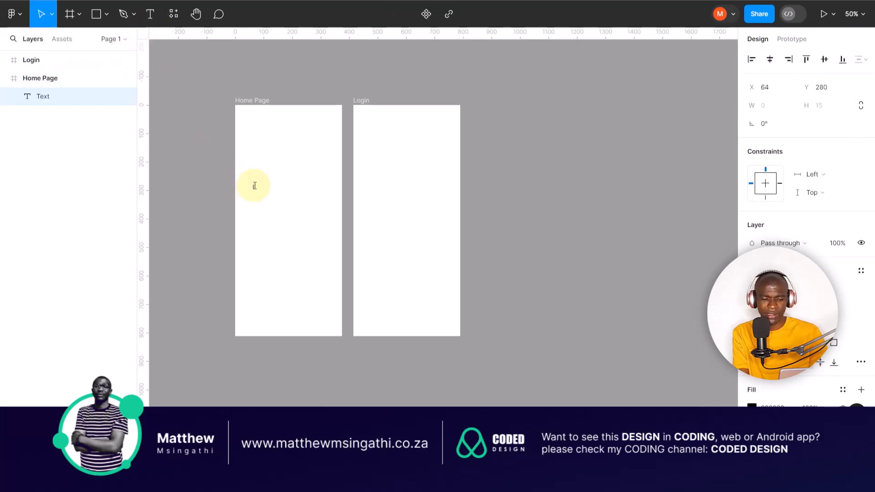
key(Escape)
- Delete the Home Page and Login frames from the canvas
click(250, 99)
key(Delete)
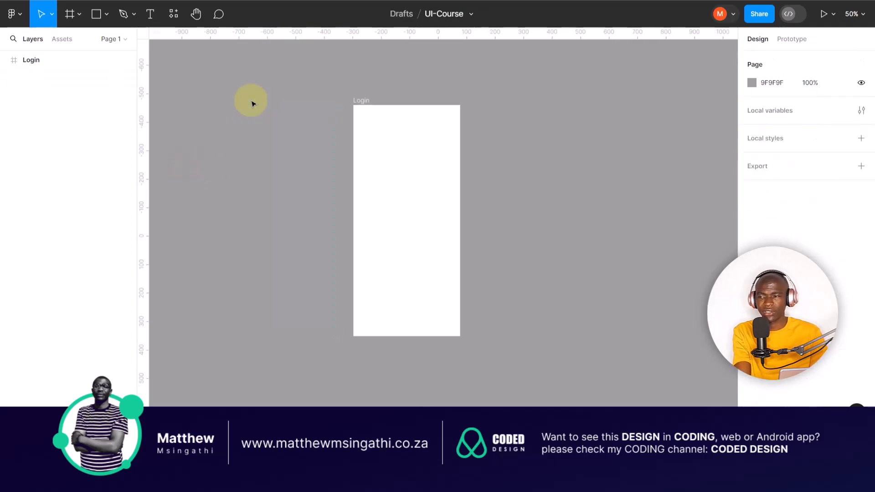
click(361, 102)
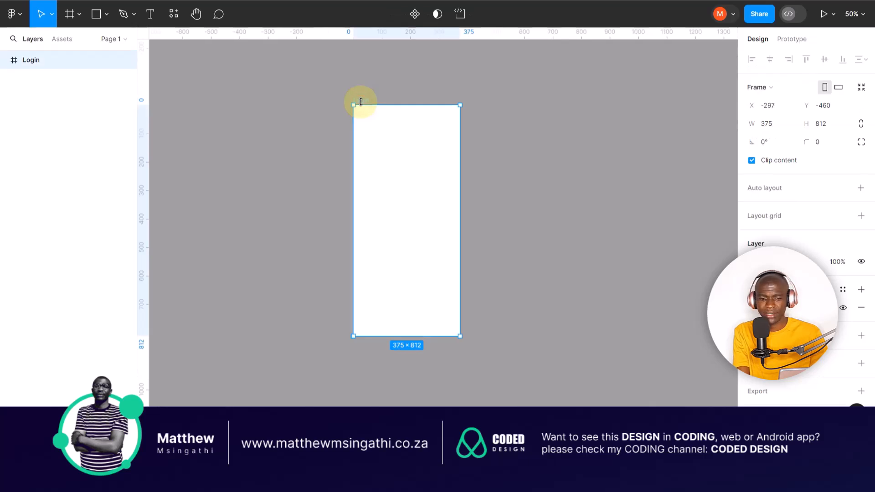
key(Delete)
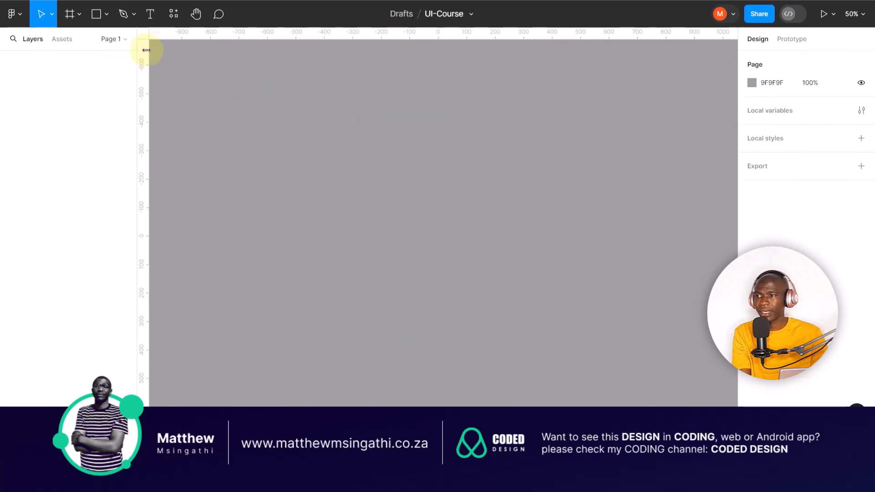
- Draw a wide landscape frame of about 1910 × 1122 on the empty canvas
click(70, 14)
drag(168, 72, 712, 390)
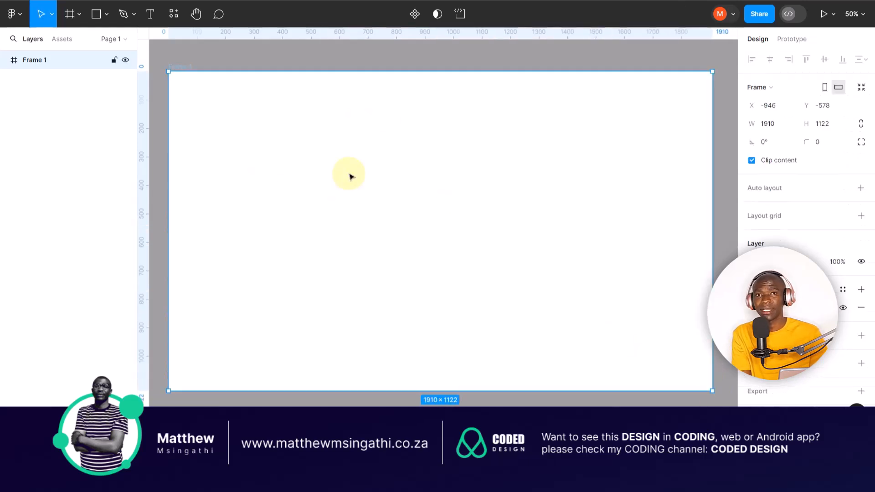
click(276, 63)
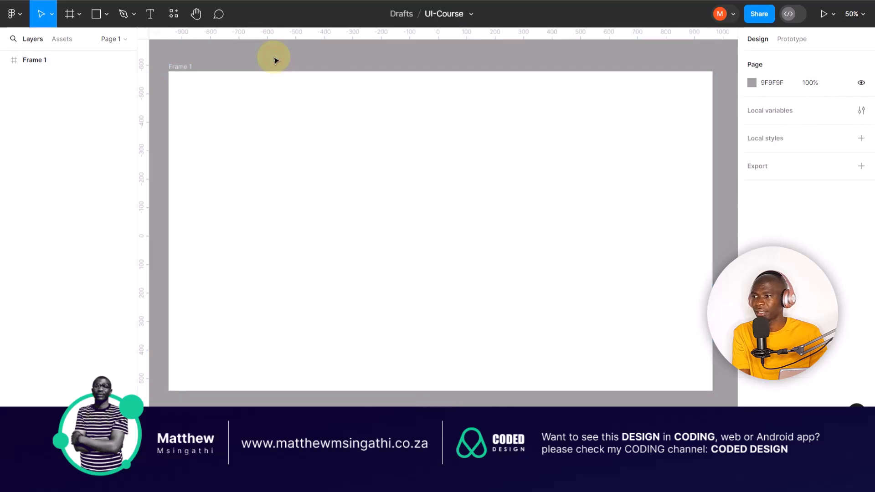
- Add a text layer reading "Sample text" inside the frame at about X 496, Y 480
click(150, 14)
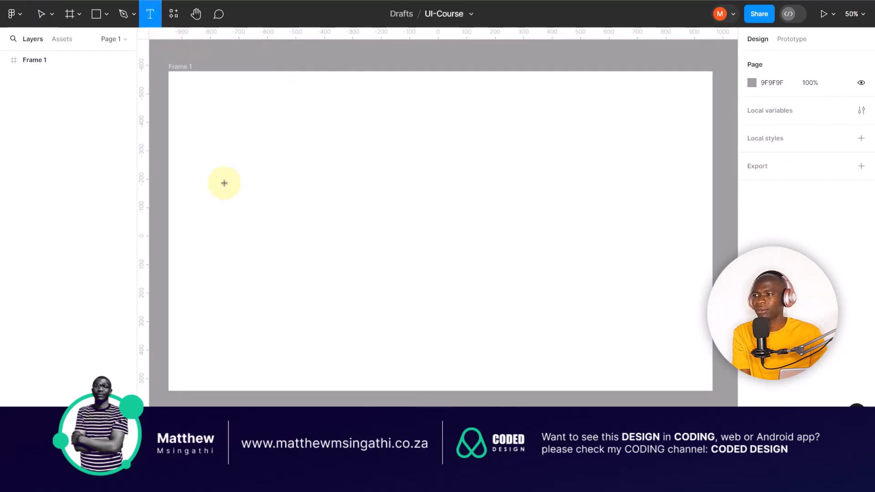
click(310, 207)
text(Sam)
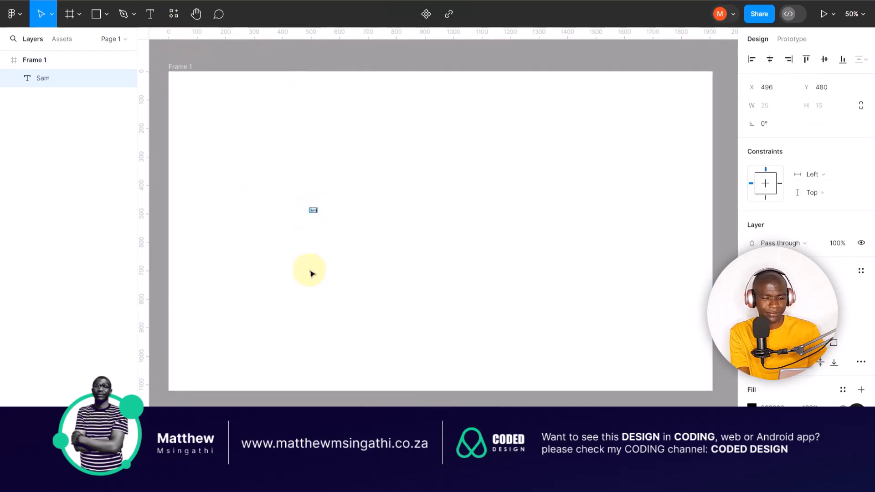
text(ple text)
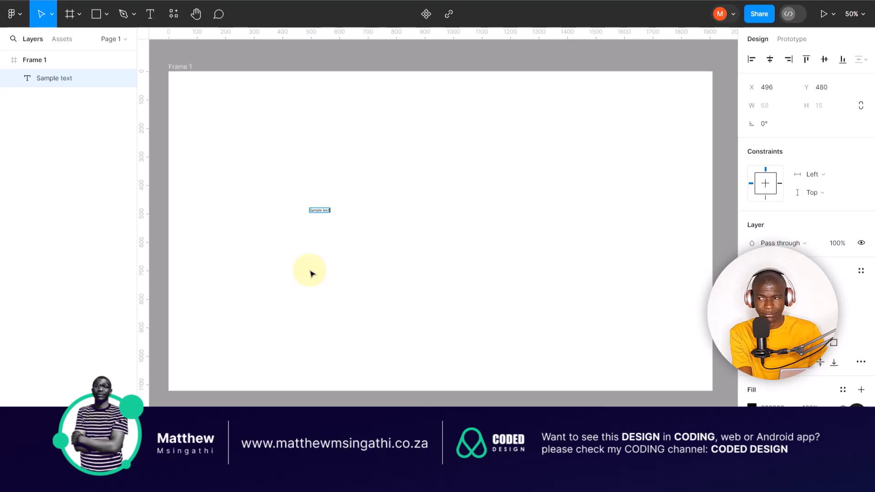
key(Escape)
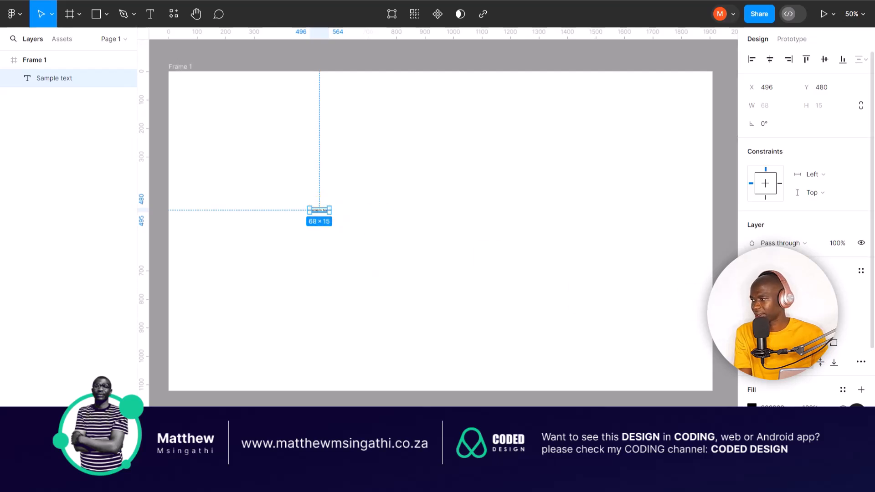
- Set the sample text's font size to 64 and deselect it
click(850, 313)
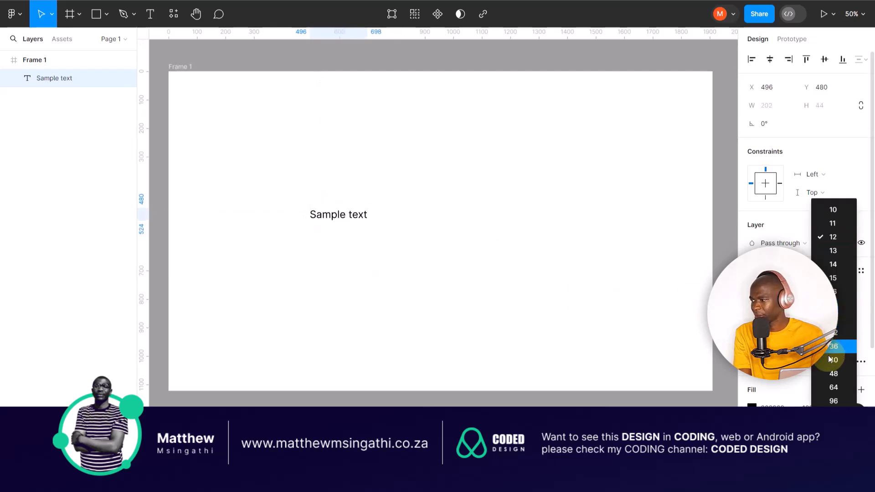
click(835, 387)
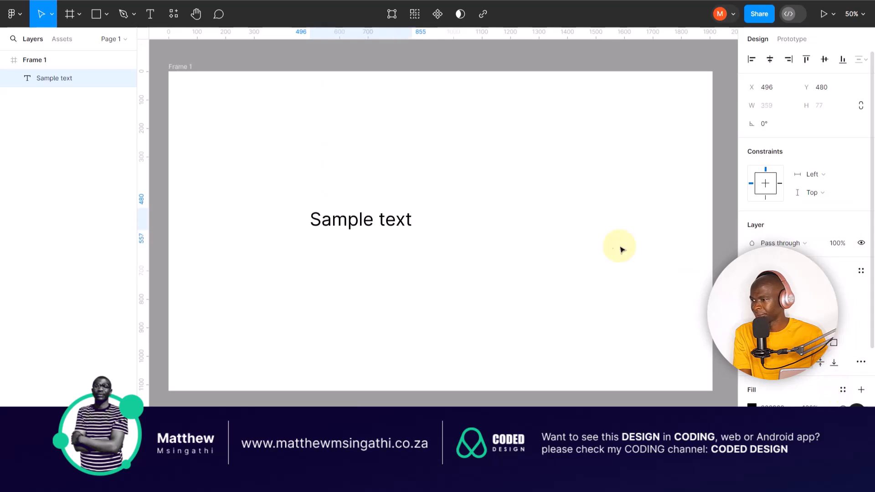
click(612, 244)
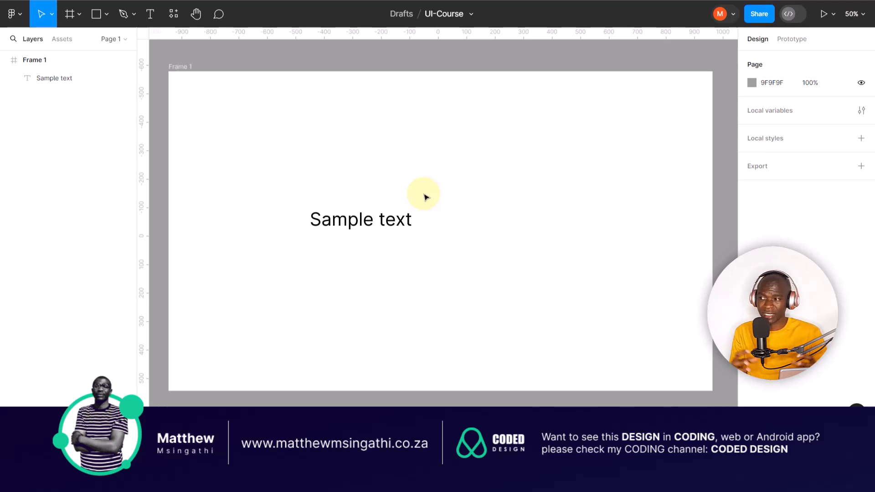
- Resize only the sample text's bounding box to about 588 × 79 with the Move tool
click(409, 217)
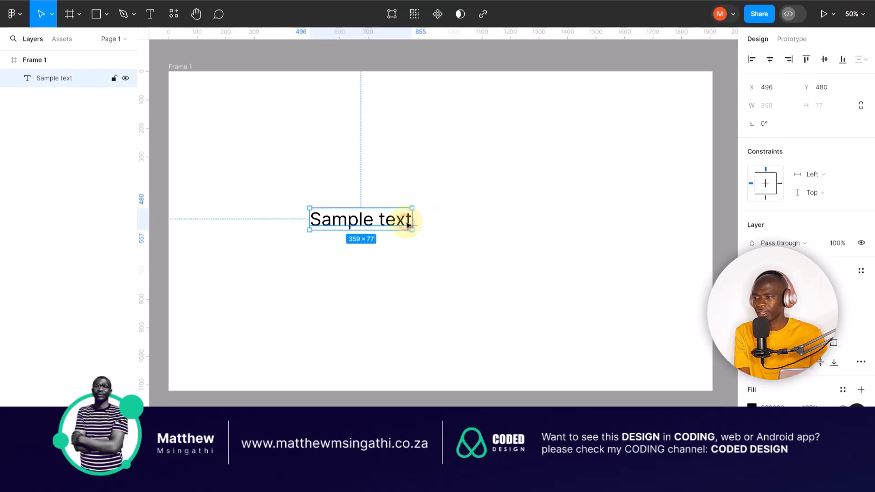
drag(412, 209, 478, 207)
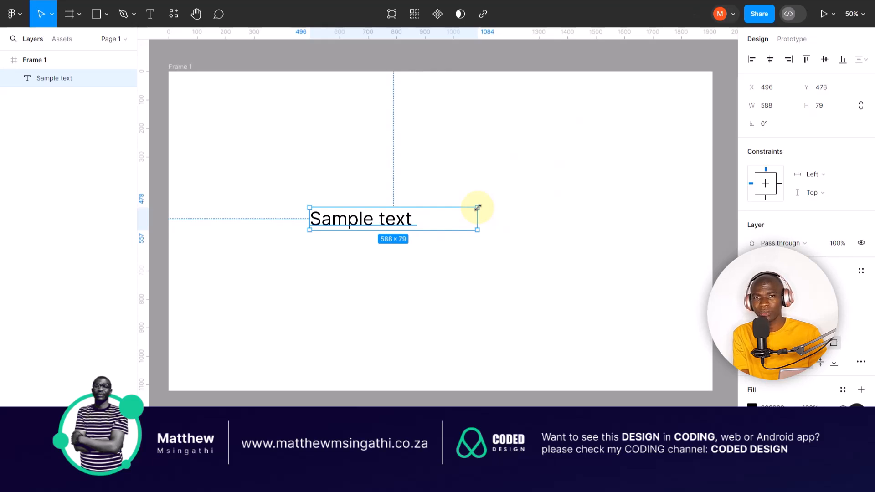
click(267, 139)
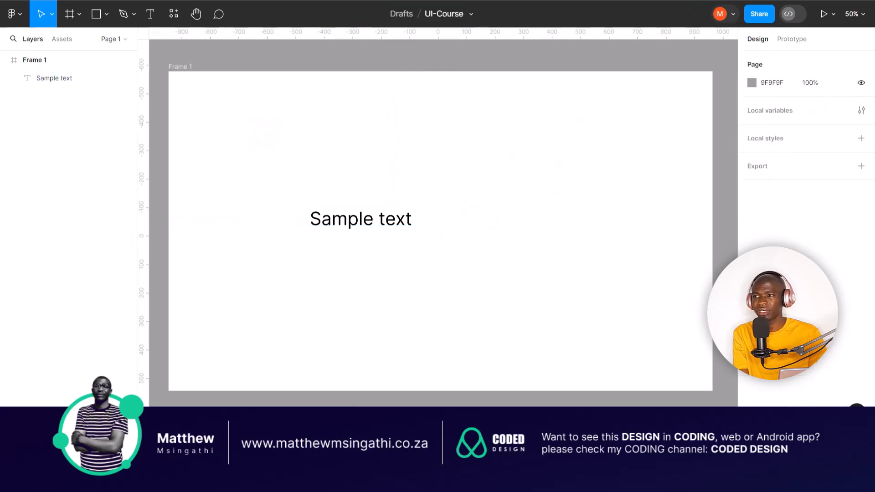
- Enlarge the sample text proportionally to about 841 × 113 with the Scale tool and leave it selected
click(52, 15)
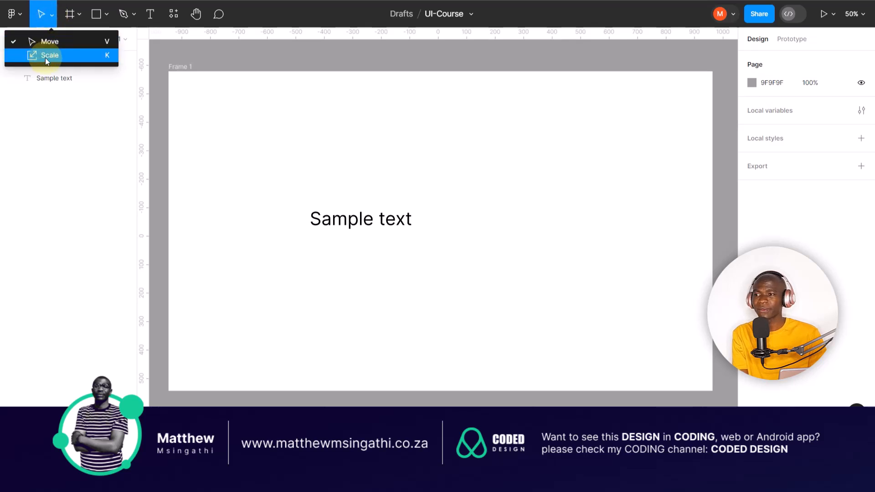
click(384, 187)
click(378, 219)
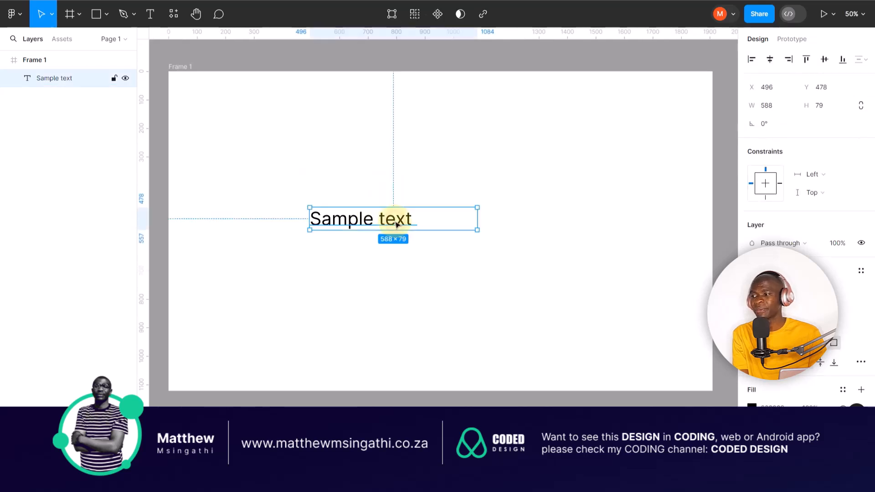
click(52, 18)
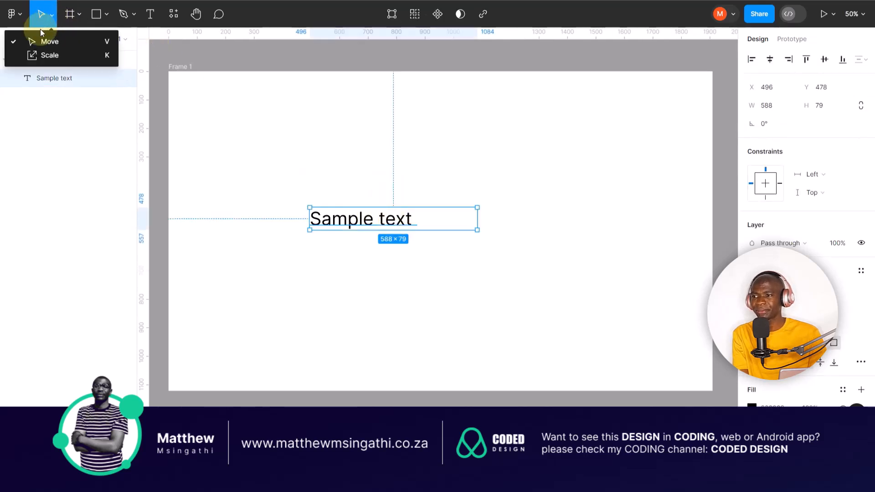
click(42, 55)
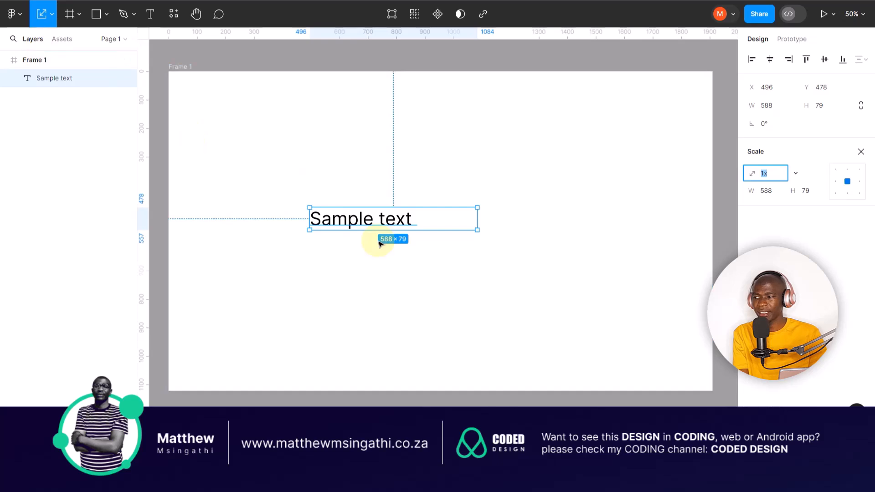
drag(477, 208, 527, 188)
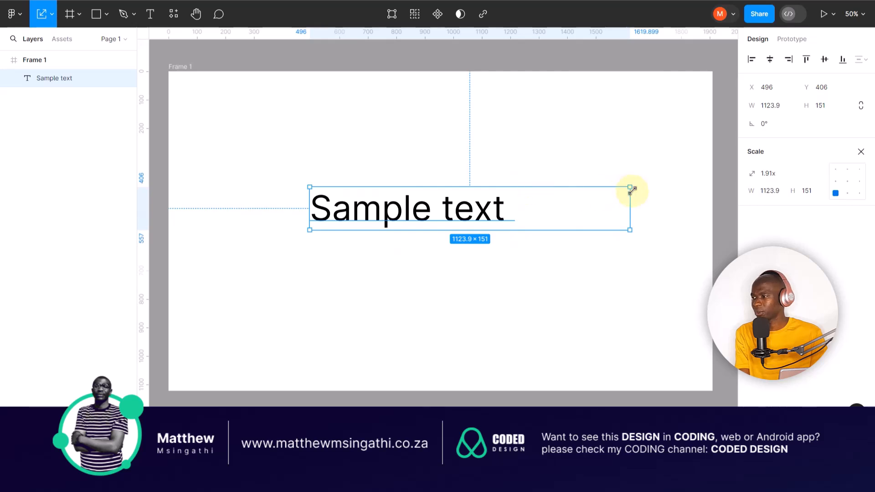
drag(631, 188, 549, 197)
click(506, 175)
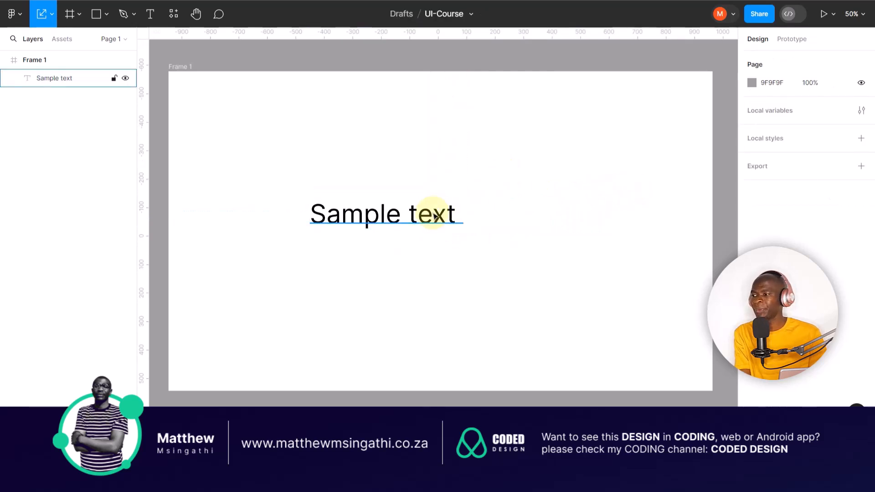
click(431, 217)
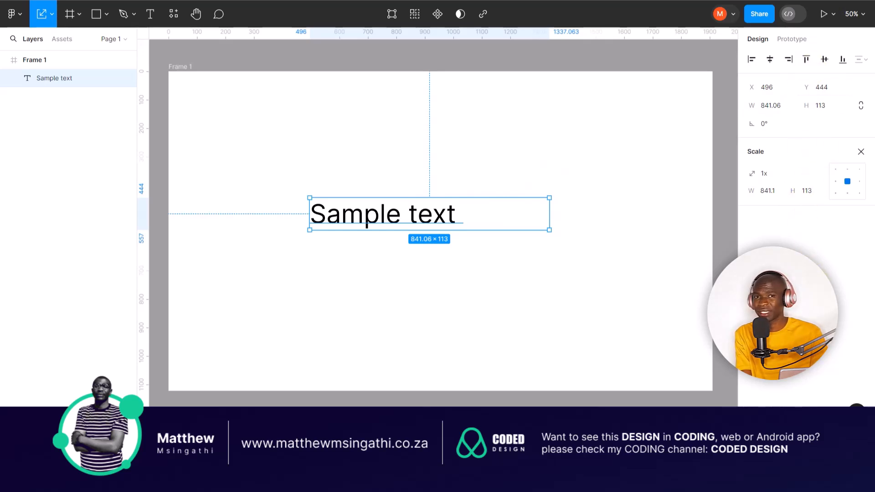
click(425, 270)
click(430, 214)
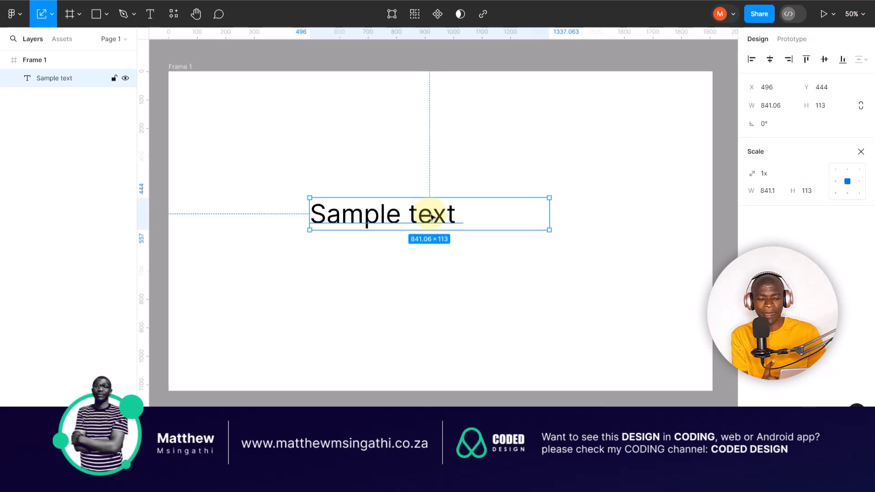
- Compare the properties offered by the Move and Scale tools while the sample text is selected
click(52, 15)
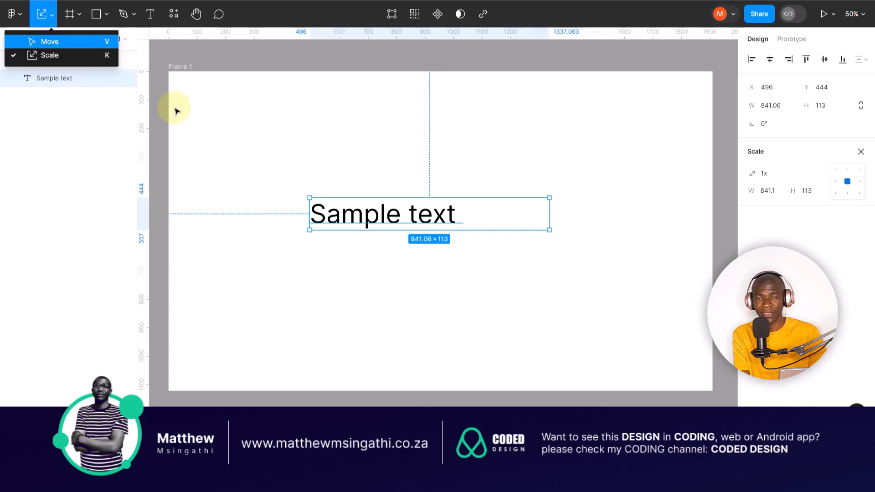
click(296, 188)
click(339, 214)
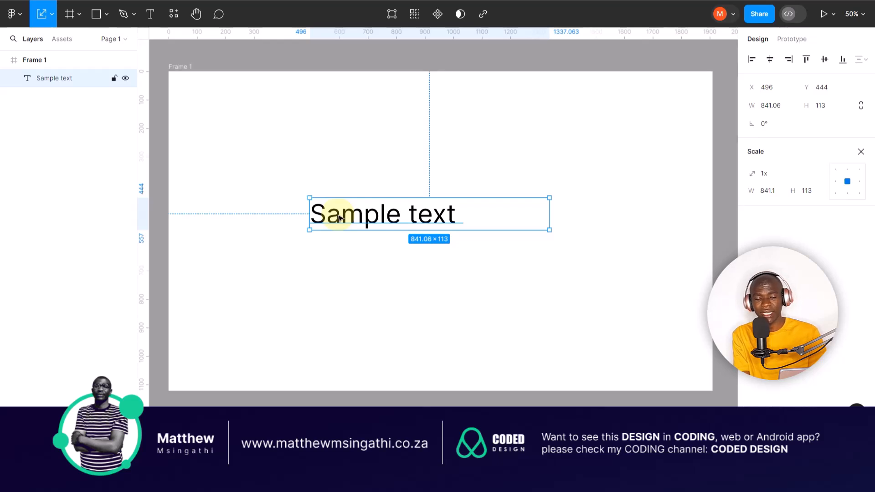
key(v)
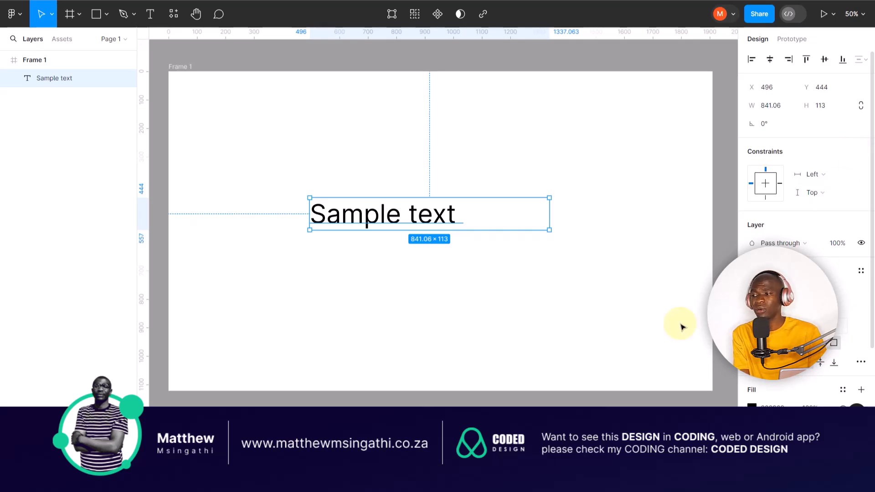
click(412, 317)
click(389, 216)
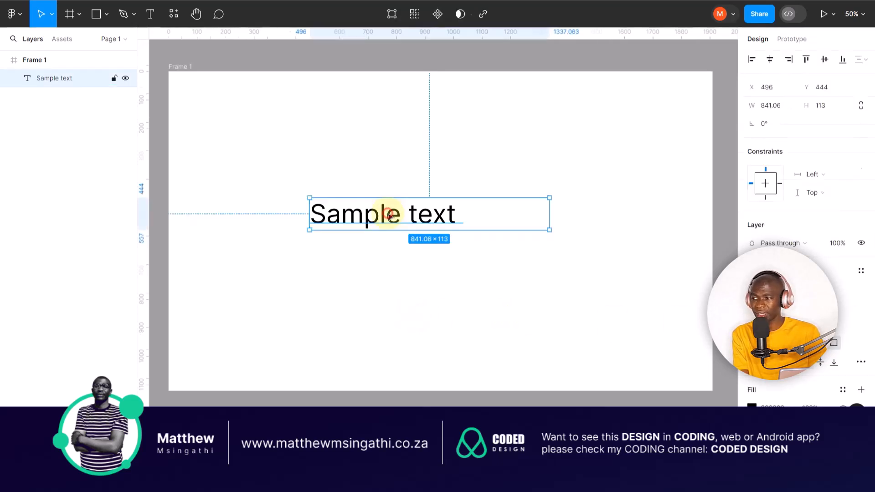
key(k)
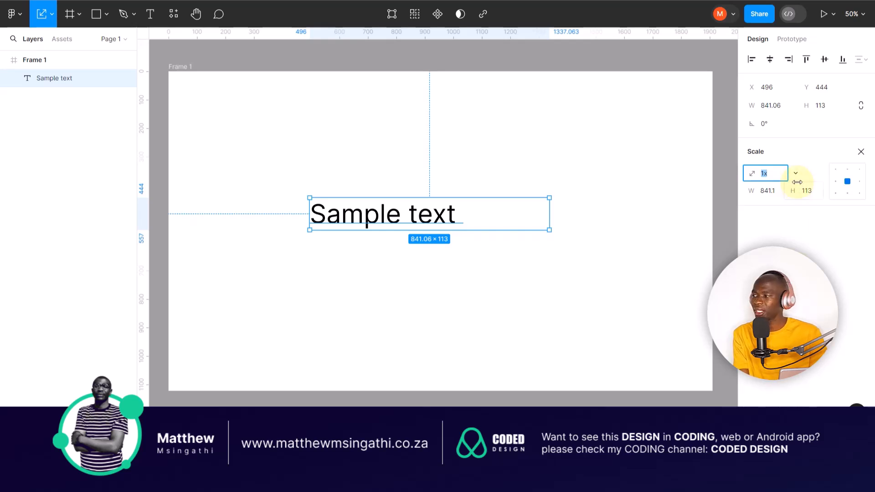
click(805, 147)
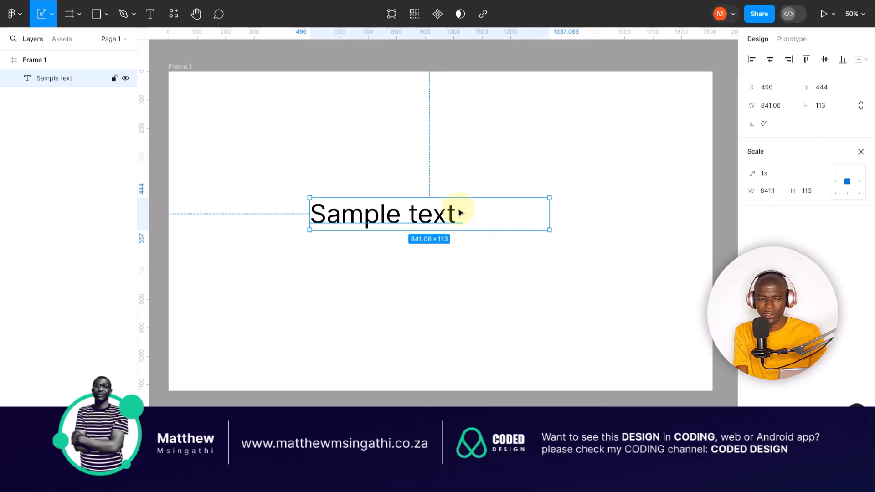
- Delete the sample text and select the empty frame that contained it
key(Delete)
click(398, 208)
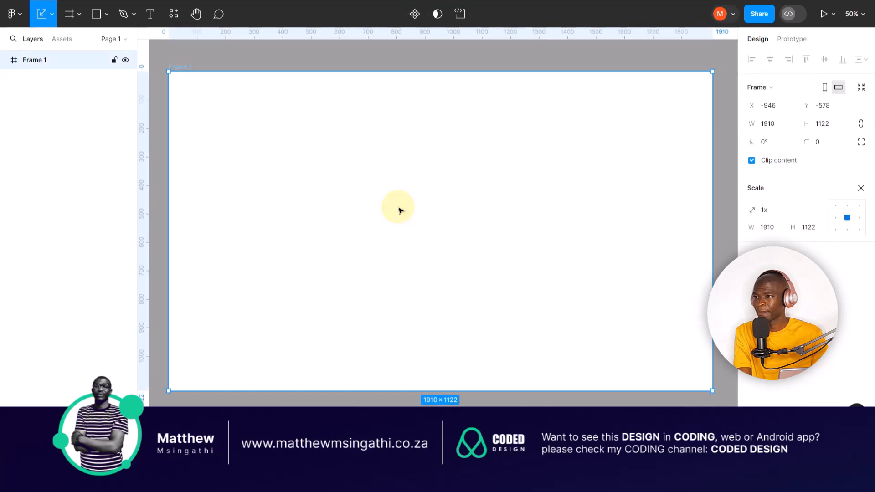
click(53, 15)
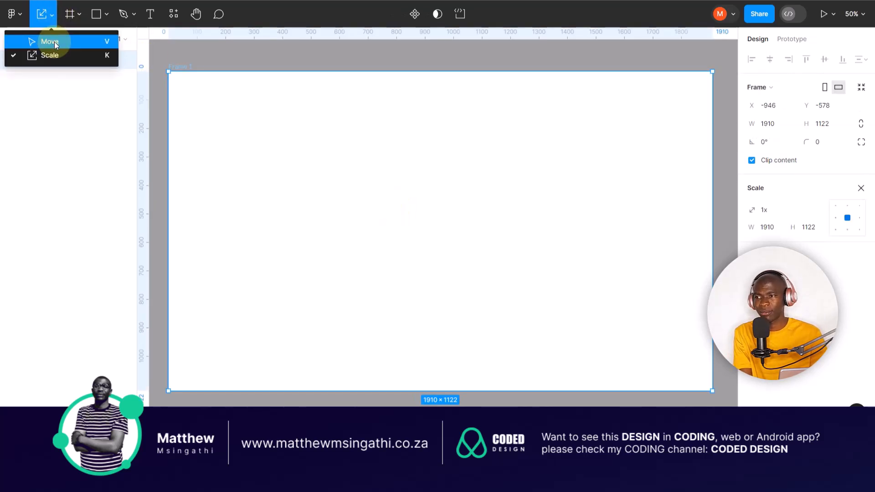
click(228, 240)
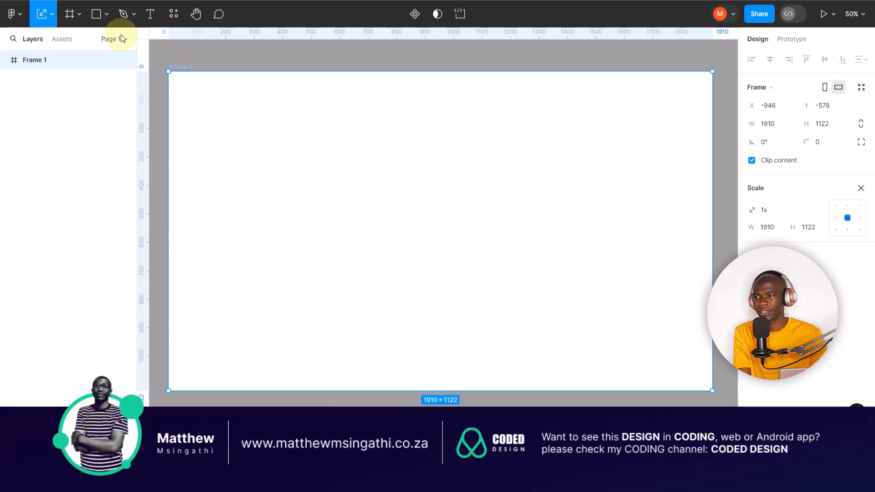
- Draw a rectangle in the upper-left part of the frame and deselect it
click(97, 14)
drag(222, 147, 333, 268)
click(269, 86)
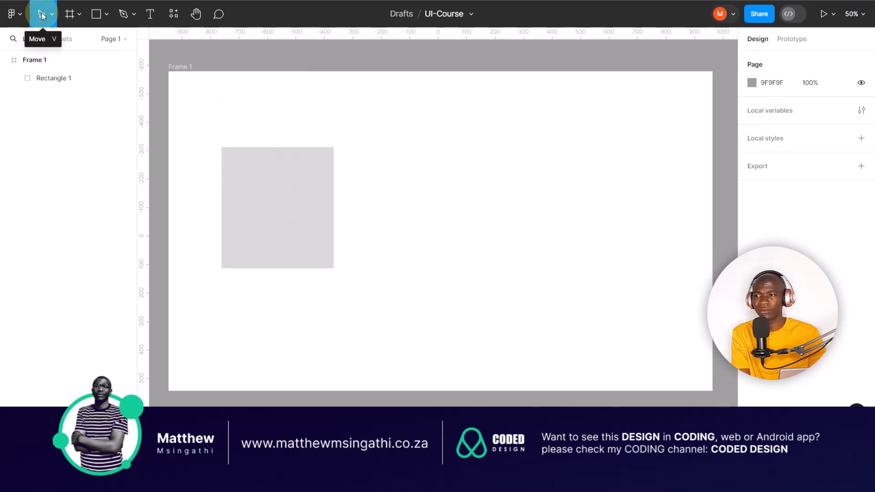
- Reposition the rectangle and stretch its sides freely with the Move tool to about 944 × 650 at about X 220, Y 236
drag(255, 187, 351, 196)
drag(416, 205, 462, 191)
drag(416, 258, 413, 323)
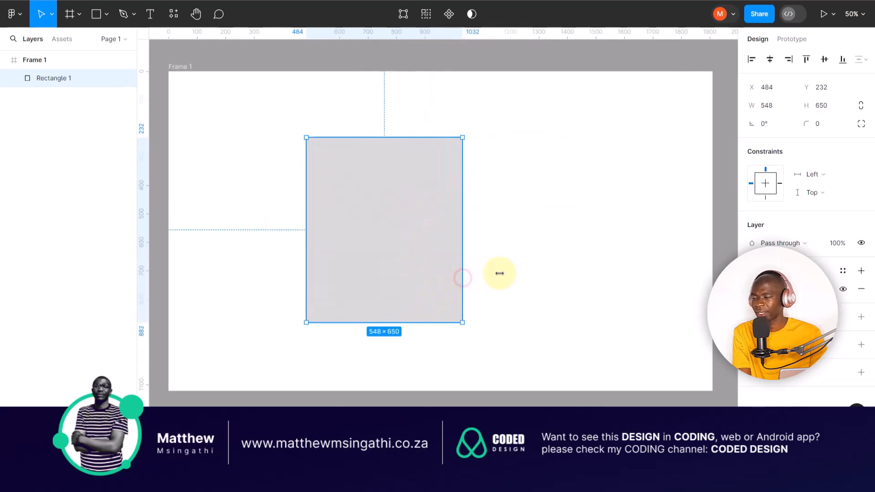
drag(475, 275, 574, 269)
drag(416, 201, 385, 199)
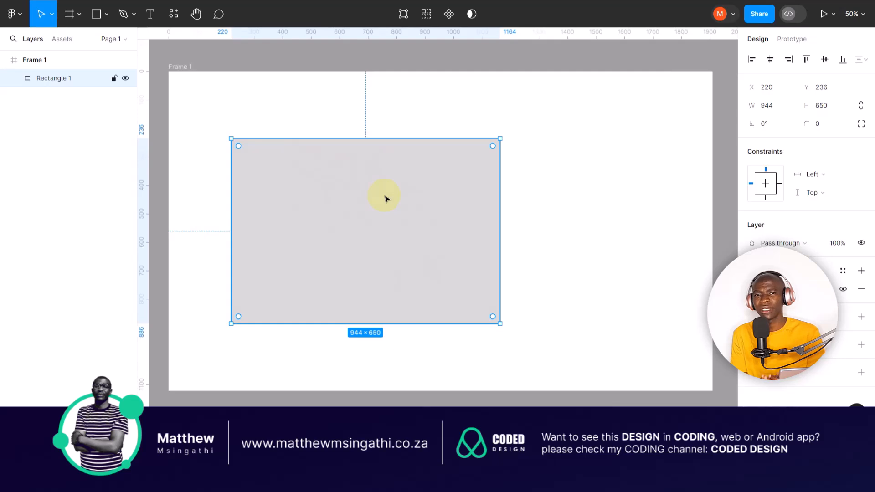
- Enlarge the rectangle proportionally to about 1164 × 801 with the Scale tool, and delete it
click(336, 87)
click(312, 138)
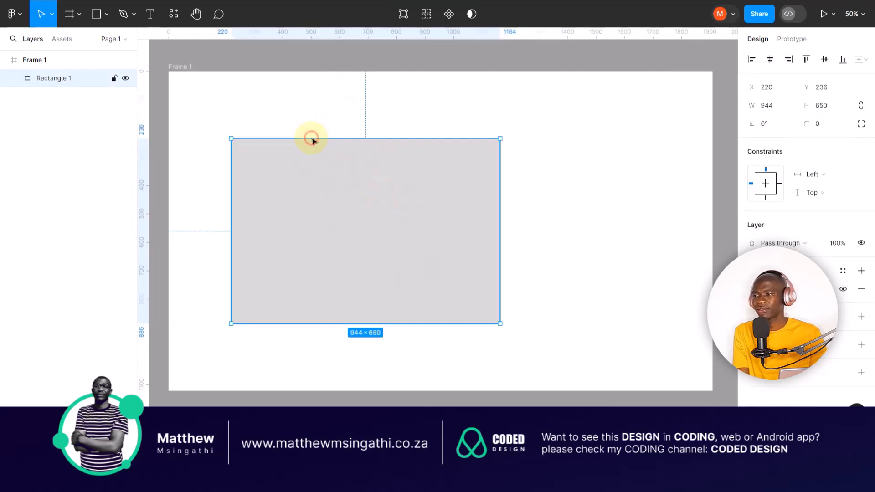
click(51, 15)
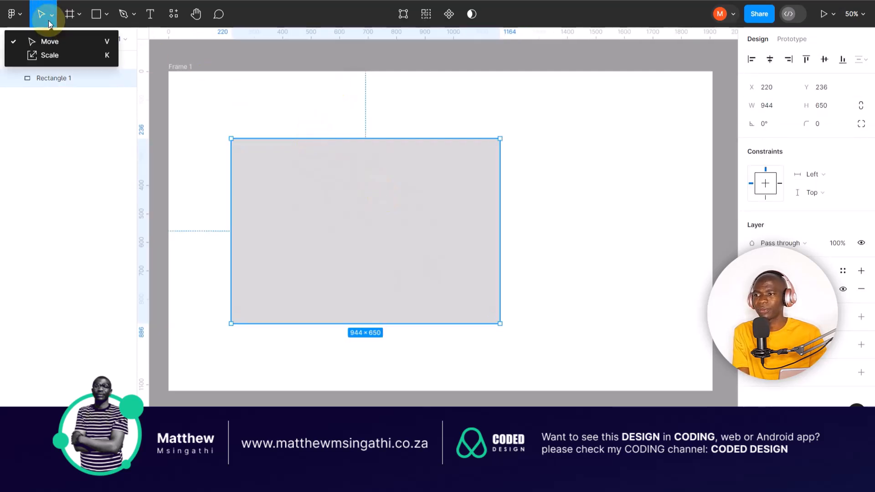
click(39, 55)
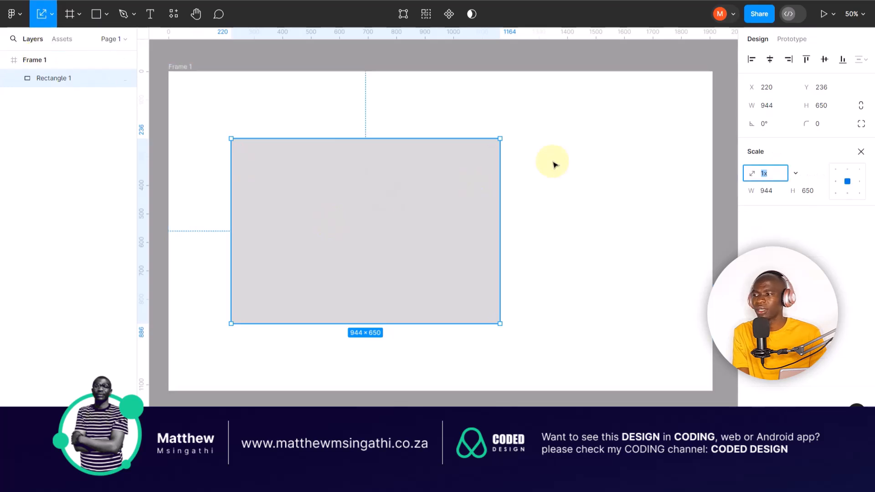
drag(500, 137, 562, 112)
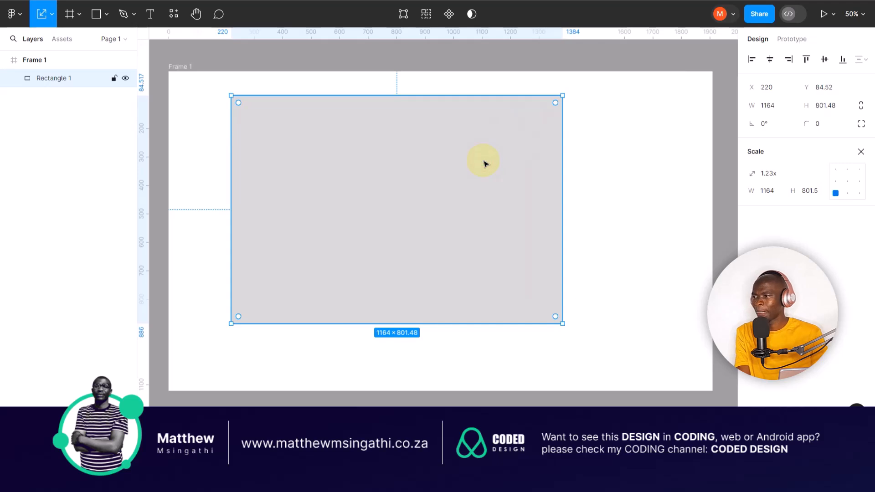
key(Delete)
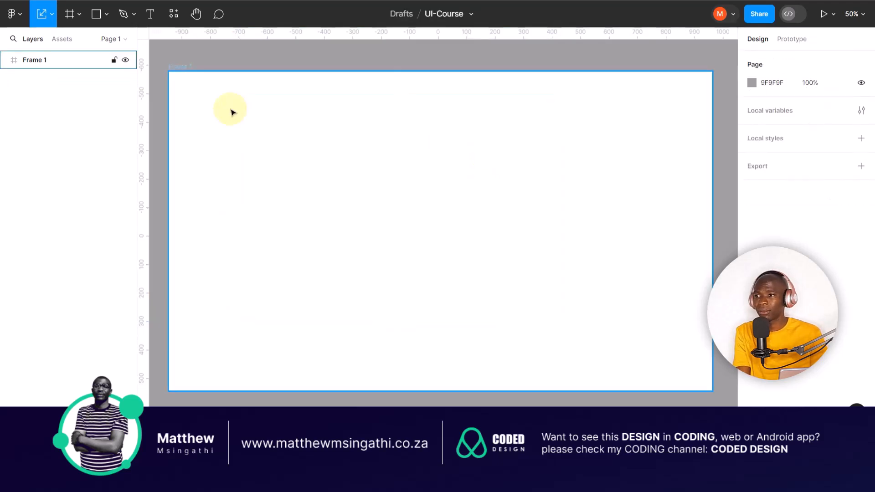
click(53, 19)
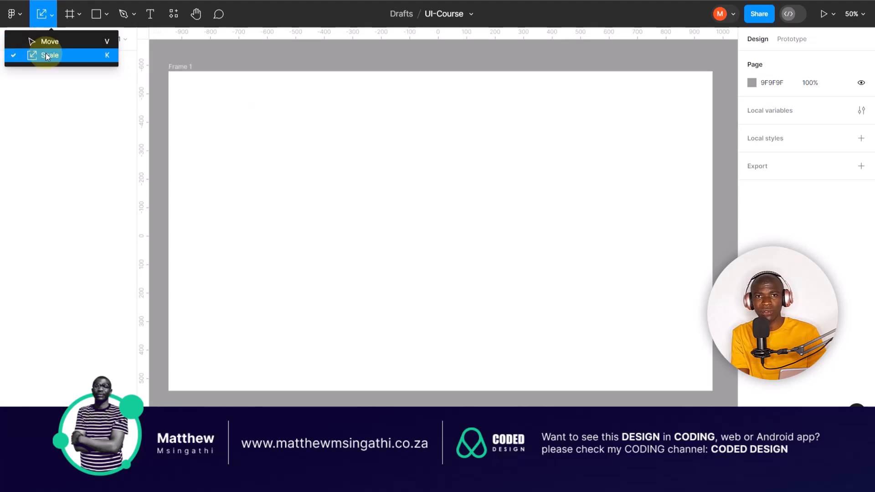
click(85, 15)
click(79, 14)
click(69, 14)
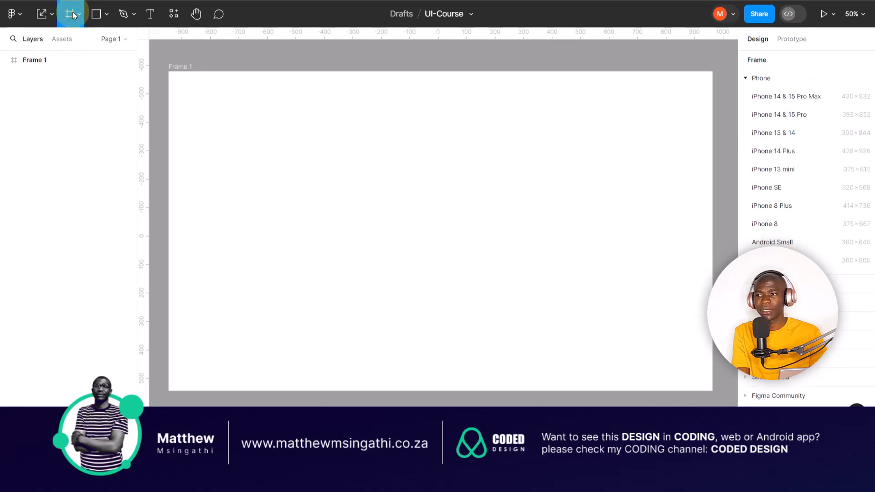
- Draw a rectangle about 1032 × 848 at about X 120, Y 126 in the frame and round its corners to a radius of about 59.5
click(107, 15)
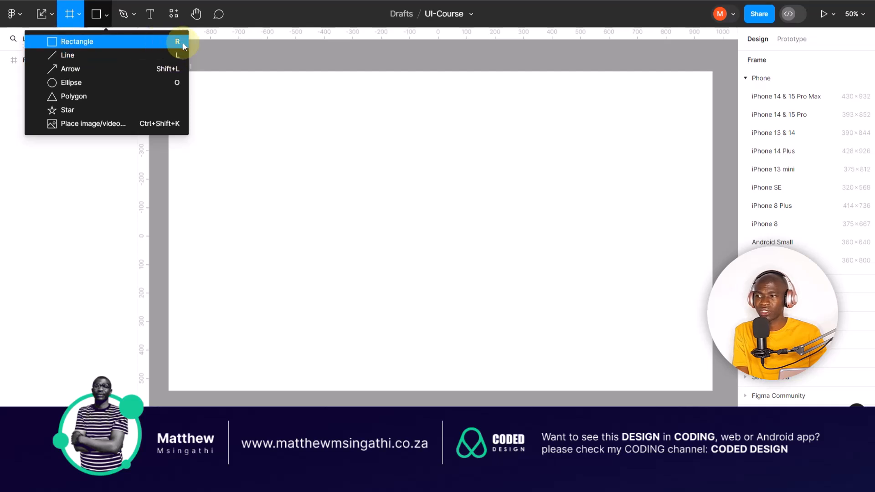
click(104, 36)
drag(203, 107, 497, 349)
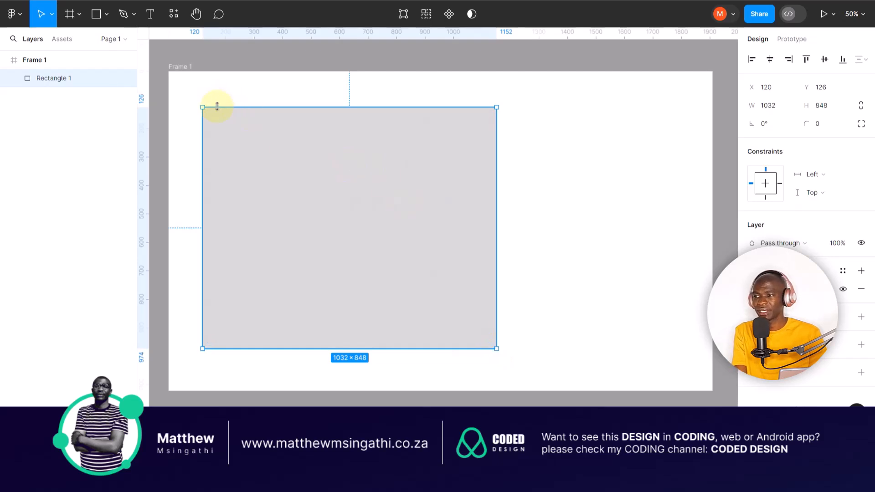
drag(211, 115, 215, 135)
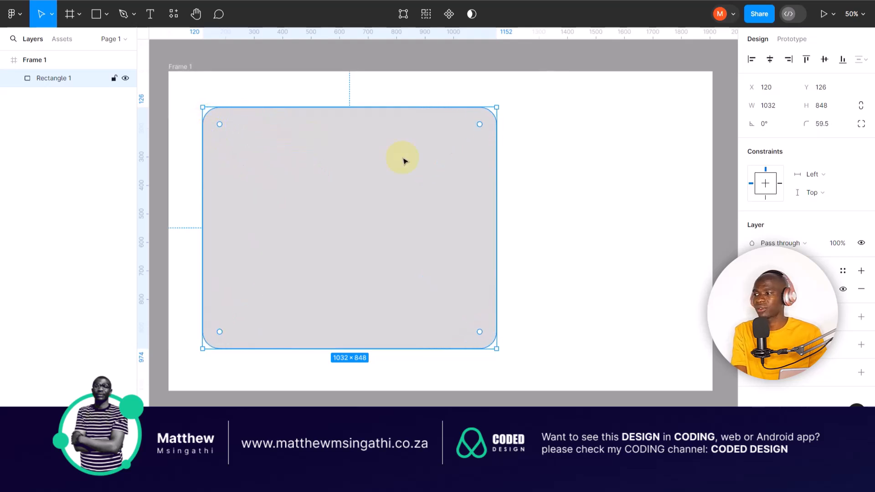
click(576, 215)
- Fill the rounded rectangle with the dark red colour A11515 and deselect it
click(472, 191)
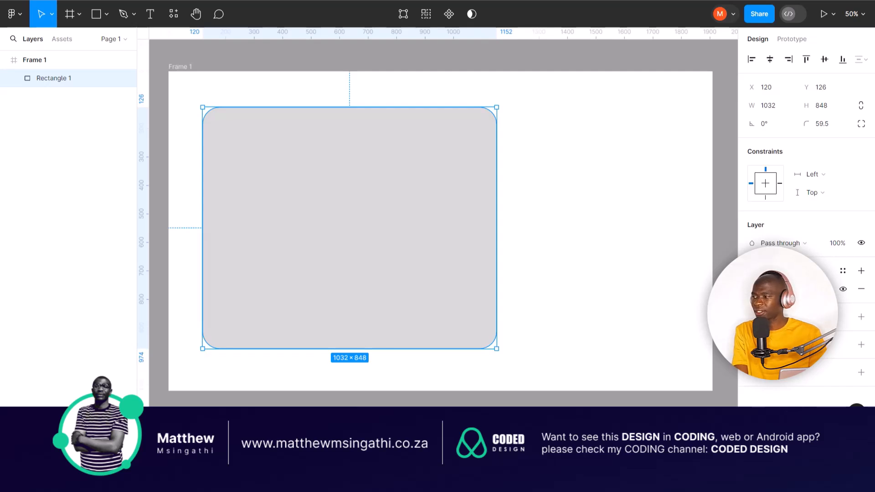
click(755, 289)
click(720, 187)
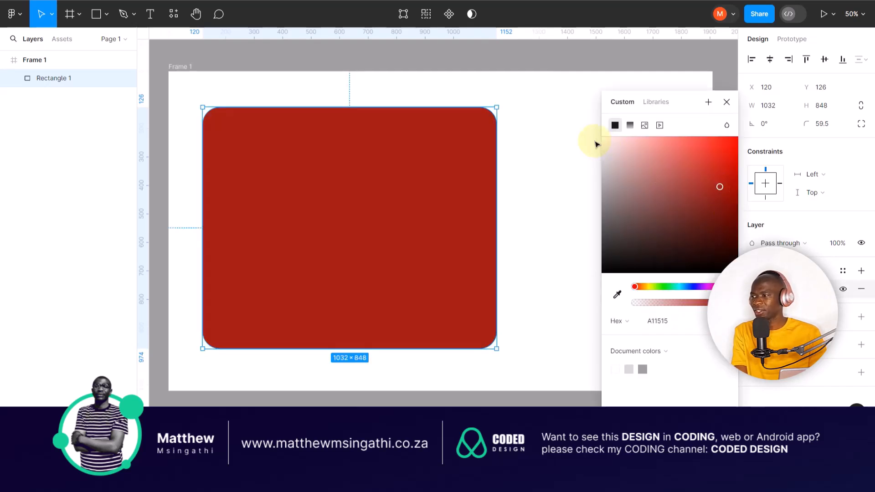
click(596, 145)
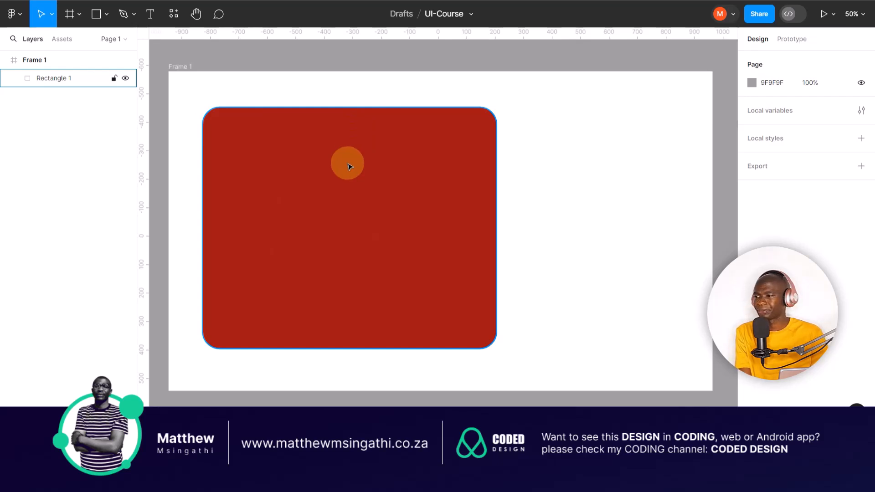
- Examine the red rectangle and its rounded corners within the frame at several zoom levels
scroll(355, 136, up, 5)
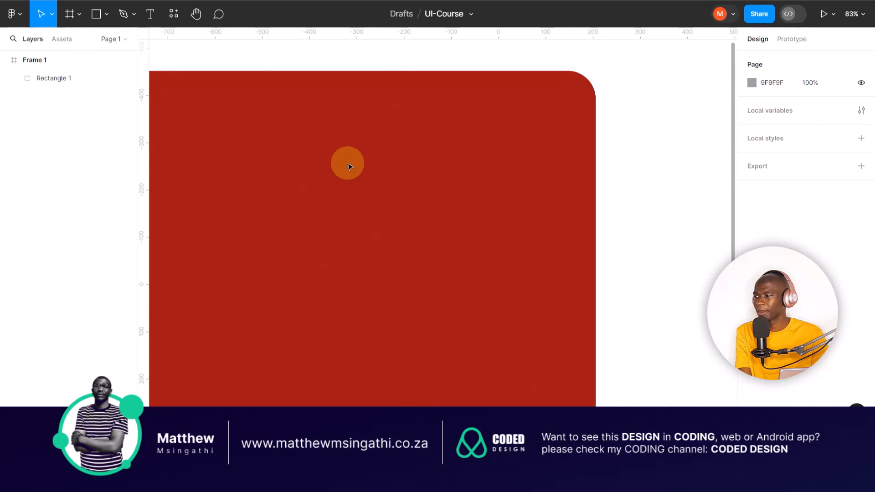
scroll(349, 165, down, 5)
click(403, 173)
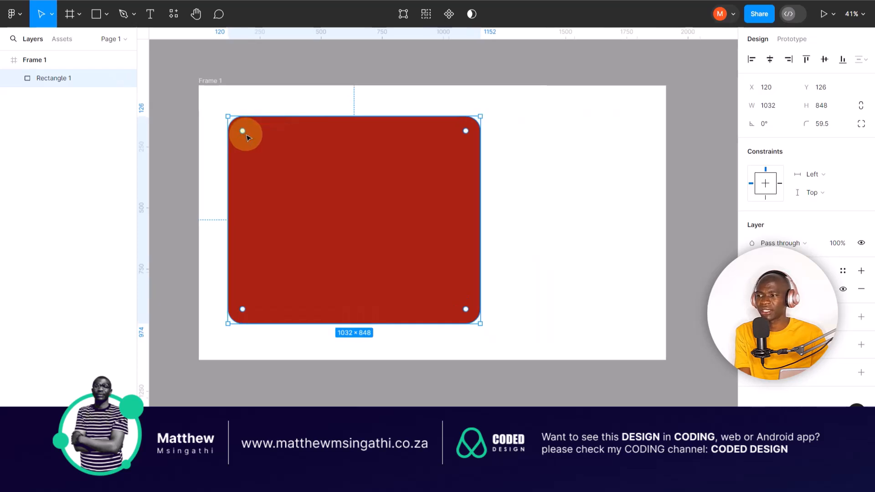
scroll(246, 137, up, 5)
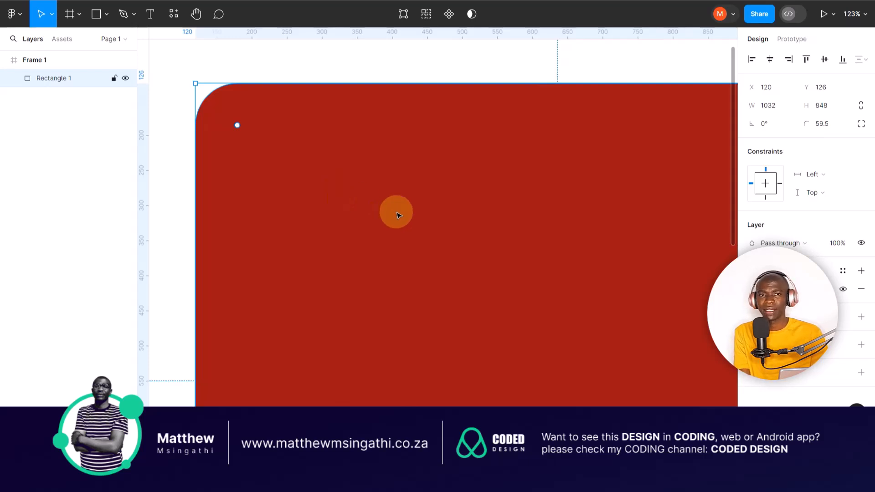
scroll(397, 214, down, 3)
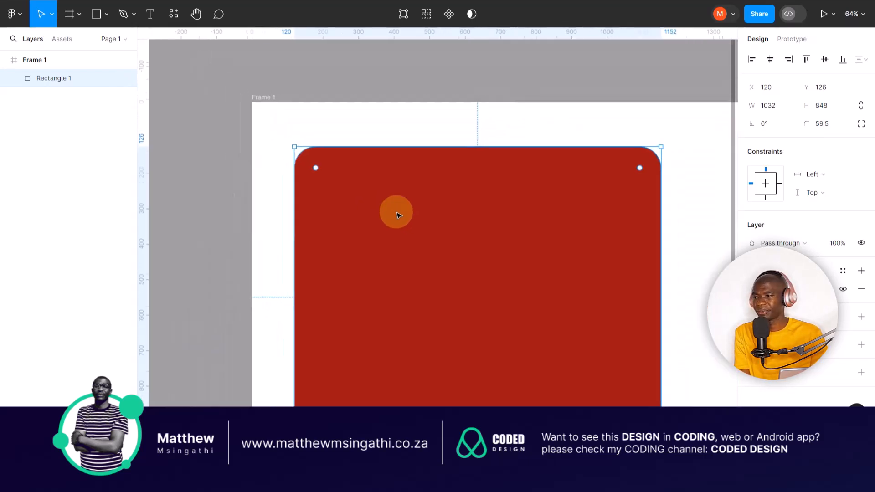
scroll(397, 214, down, 8)
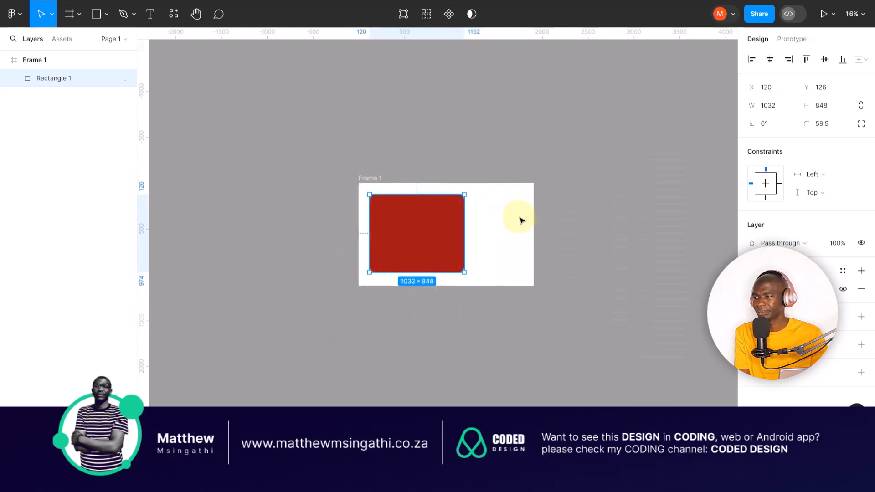
click(520, 221)
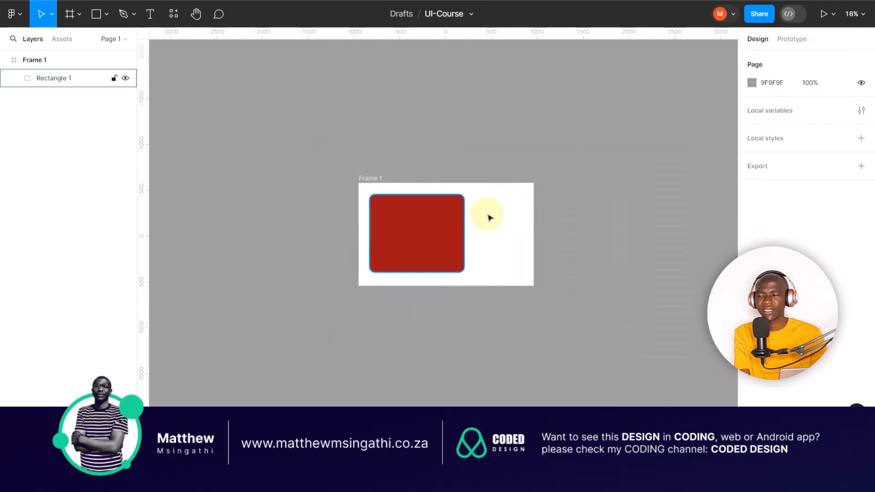
click(426, 228)
scroll(426, 225, down, 2)
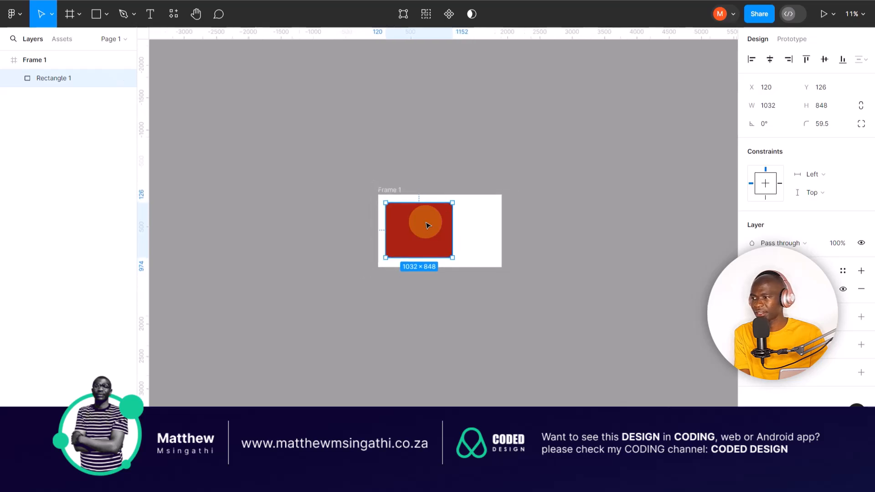
scroll(428, 225, down, 1)
scroll(428, 225, down, 2)
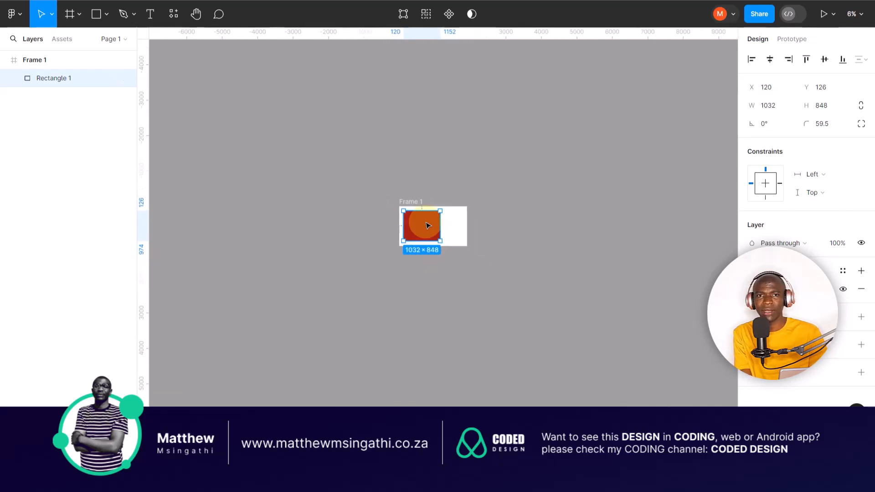
scroll(427, 225, up, 4)
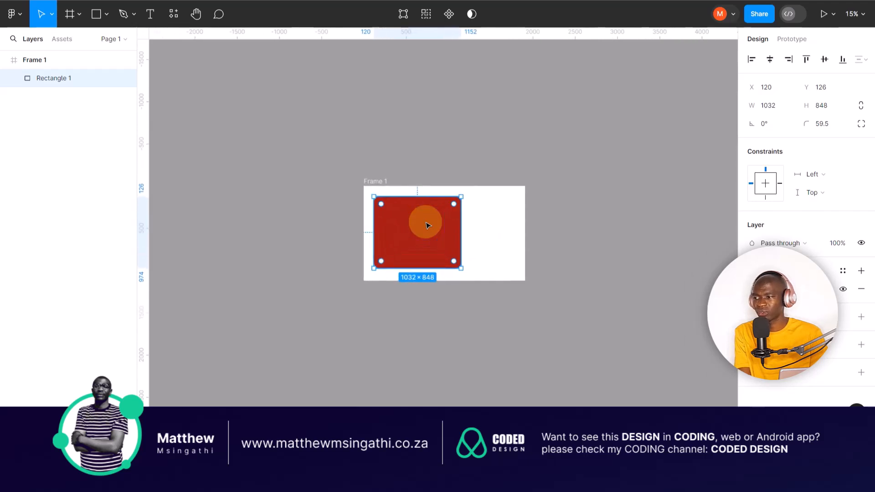
scroll(407, 235, up, 4)
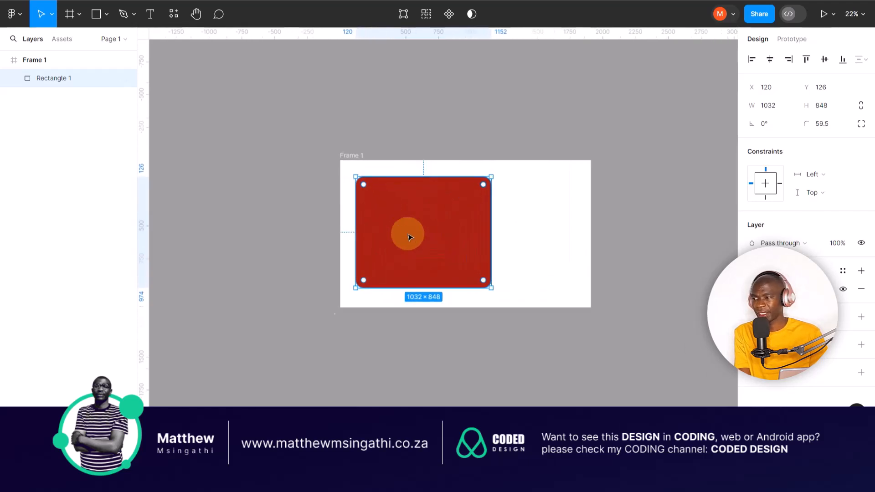
- Examine the red rectangle's prototype settings and return to its design properties
scroll(409, 236, up, 1)
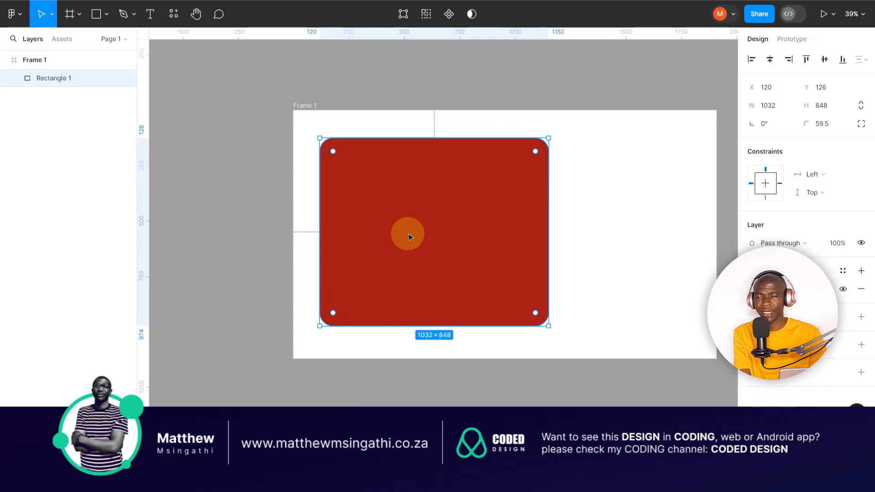
click(600, 221)
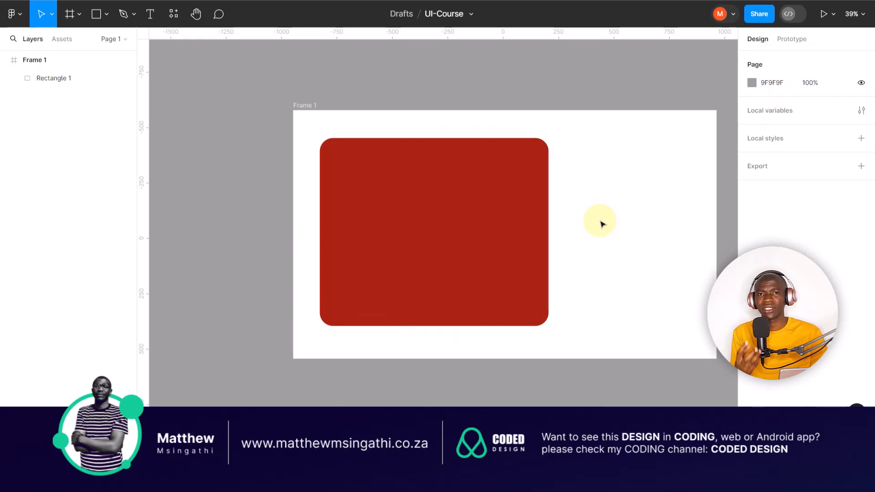
click(457, 191)
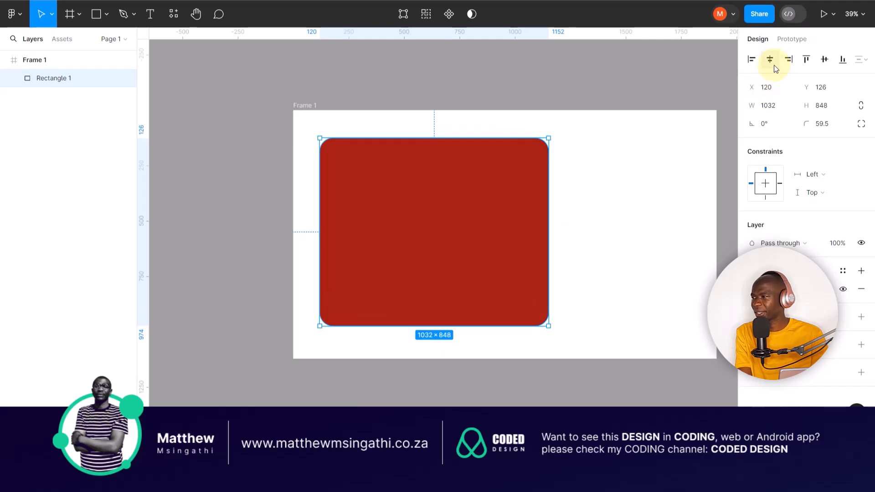
click(791, 40)
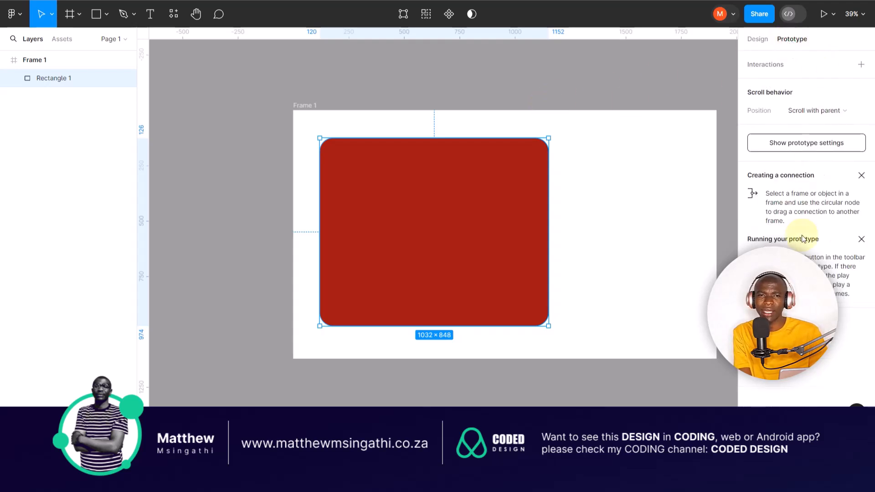
click(762, 41)
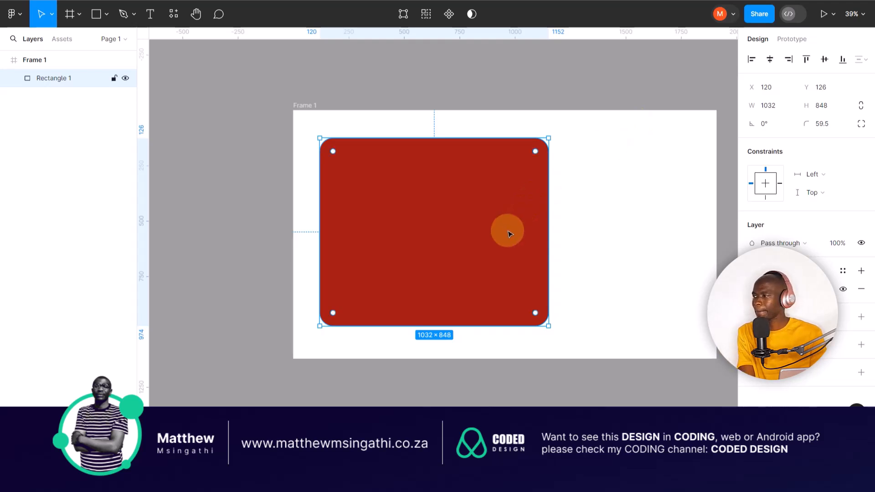
- Narrow the red rectangle to about 592 × 848 and keep it selected
drag(550, 228, 451, 222)
click(551, 219)
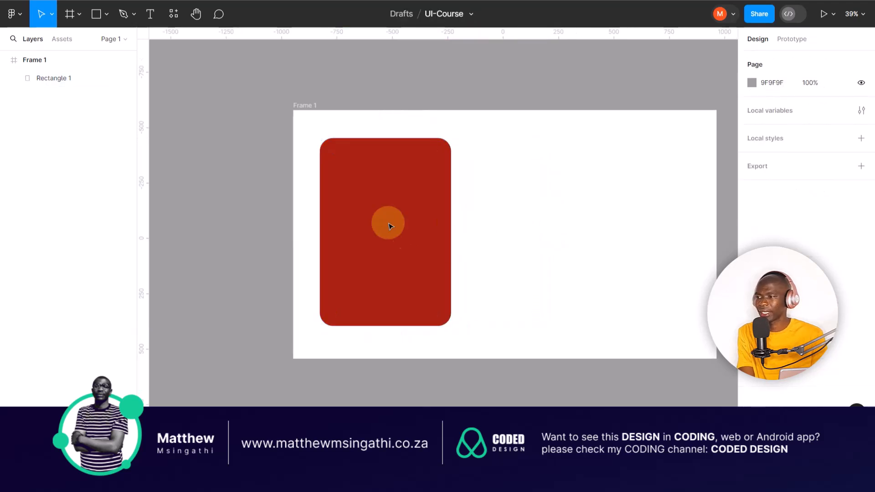
click(369, 193)
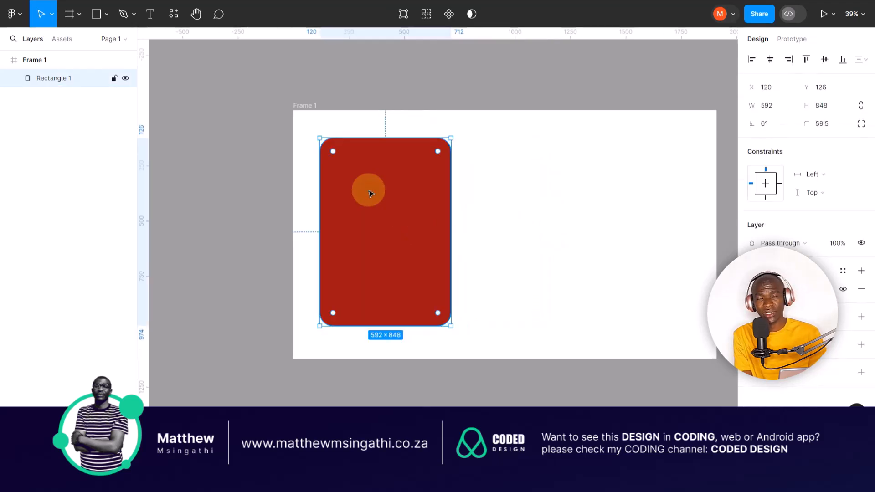
- Align the rectangle to the frame's horizontal centre and each edge, ending at the top right, and move it to about X 48, Y 75
click(770, 60)
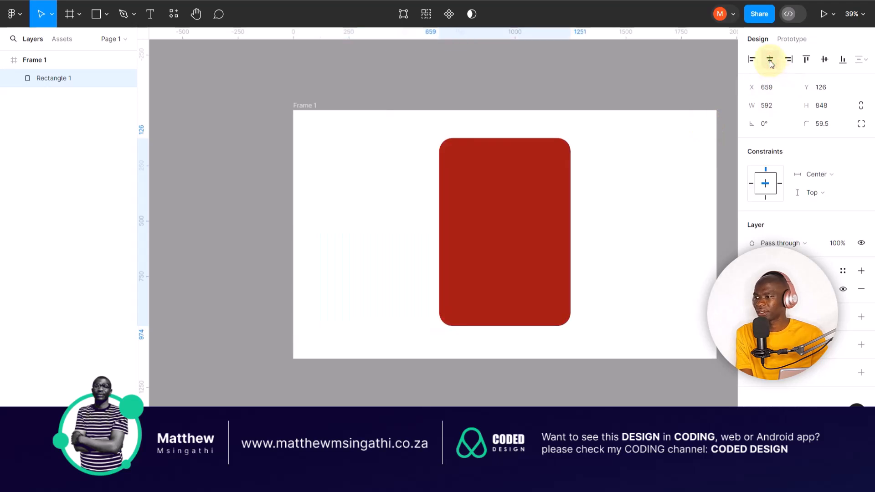
click(507, 201)
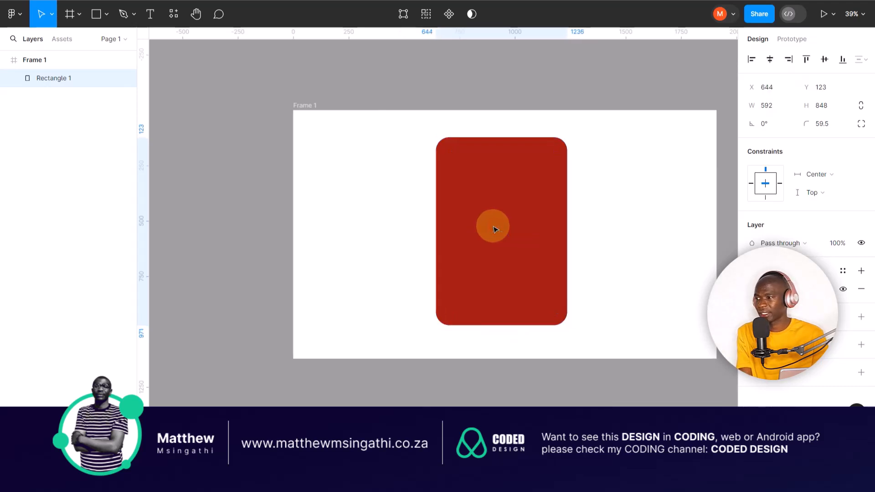
click(752, 59)
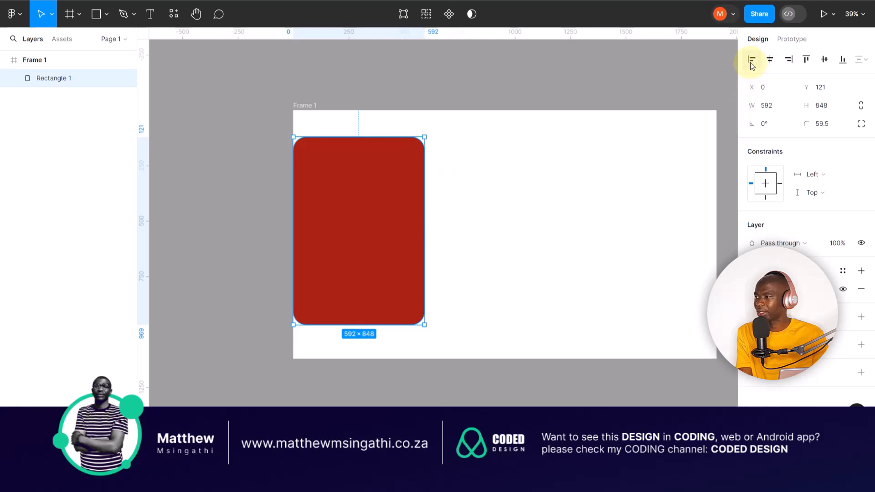
click(792, 60)
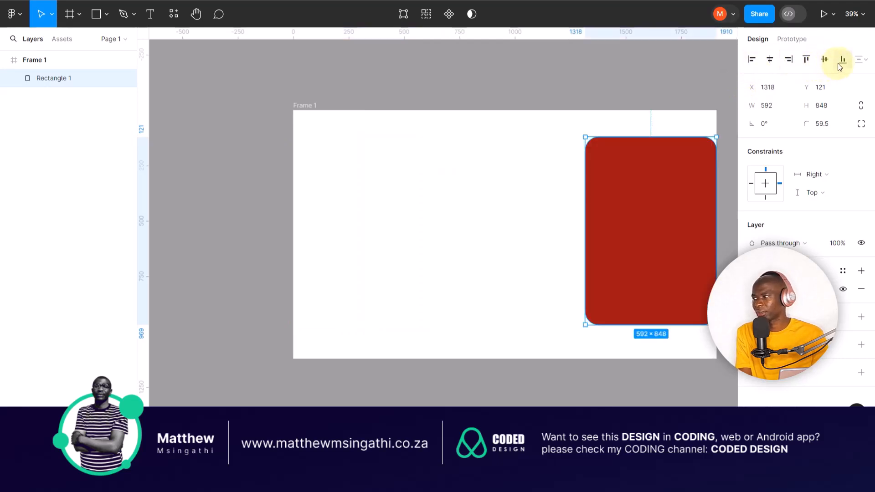
click(842, 62)
click(804, 61)
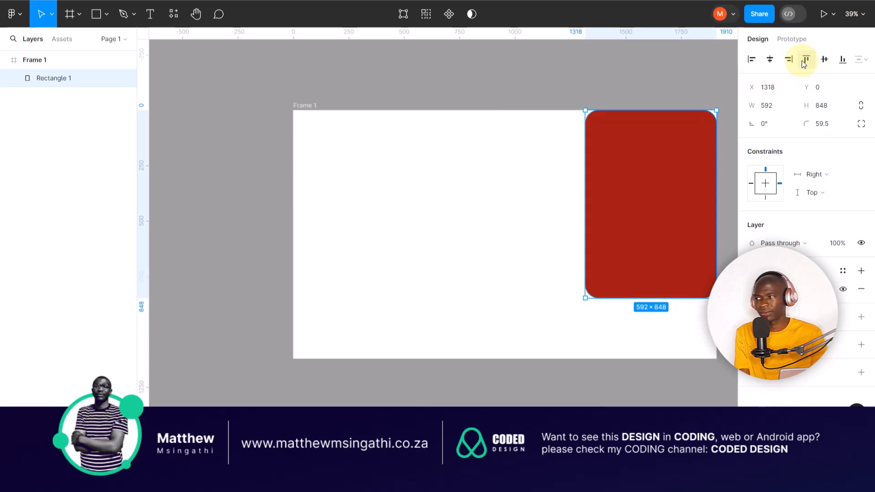
drag(676, 157, 397, 178)
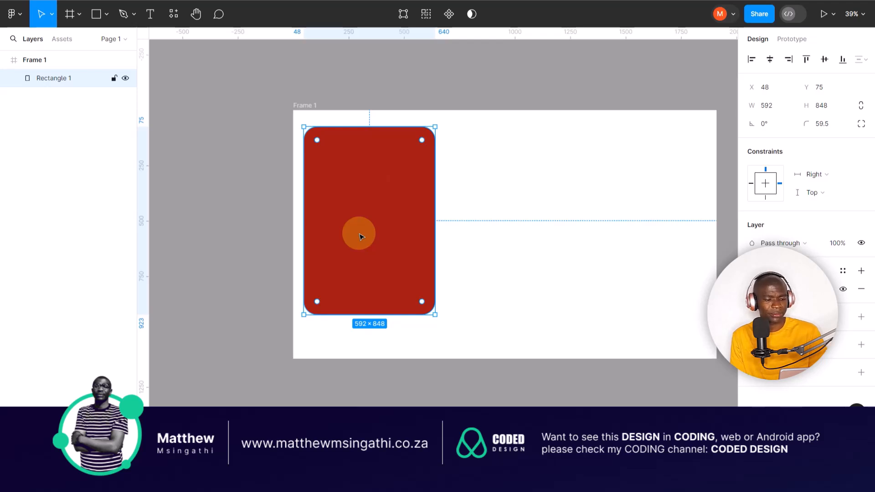
key(ctrl+d)
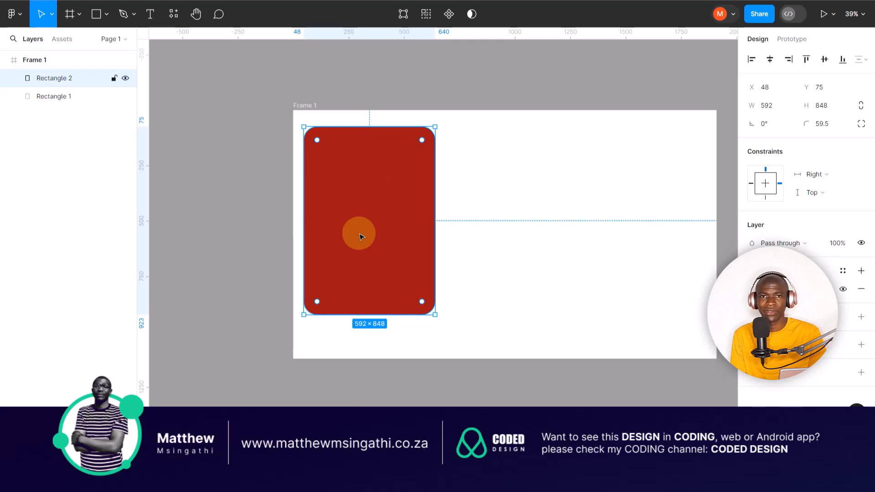
drag(361, 236, 507, 234)
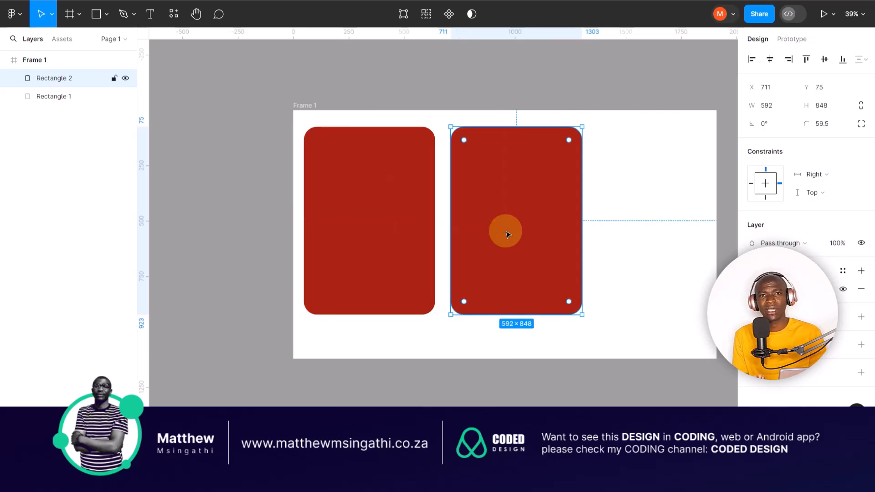
key(Delete)
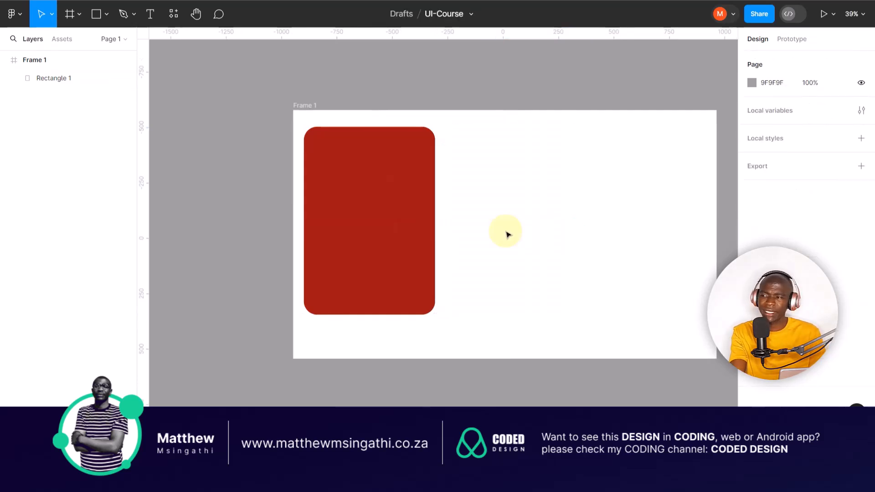
- Duplicate the red rectangle, place the copy beside it at about X 675, Y 75, and shorten it to about 592 × 385
click(357, 204)
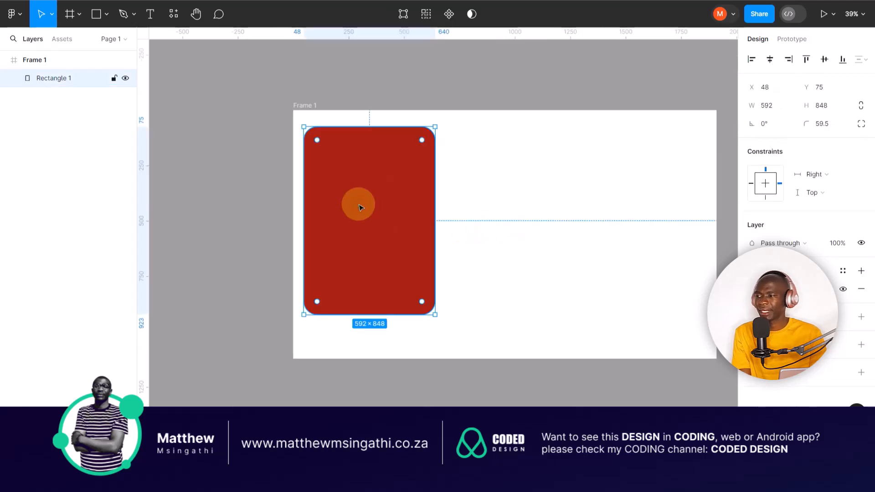
key(ctrl+d)
drag(360, 207, 498, 234)
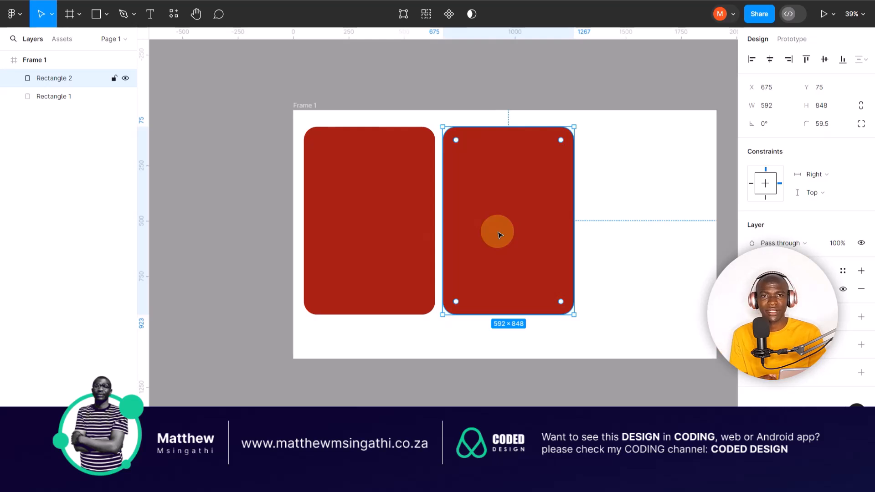
drag(537, 314, 532, 212)
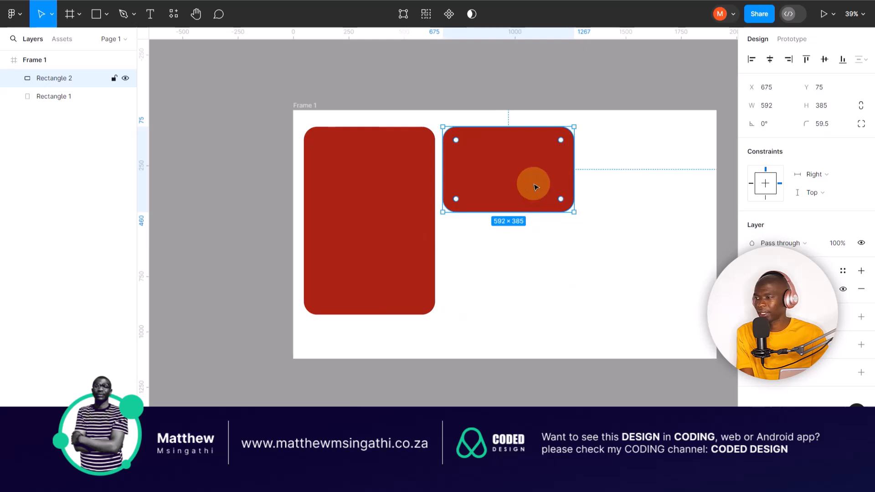
- Duplicate the short rectangle at about X 1302 near the frame's right edge and reshape the copy to about 592 × 752, set lower
key(ctrl+d)
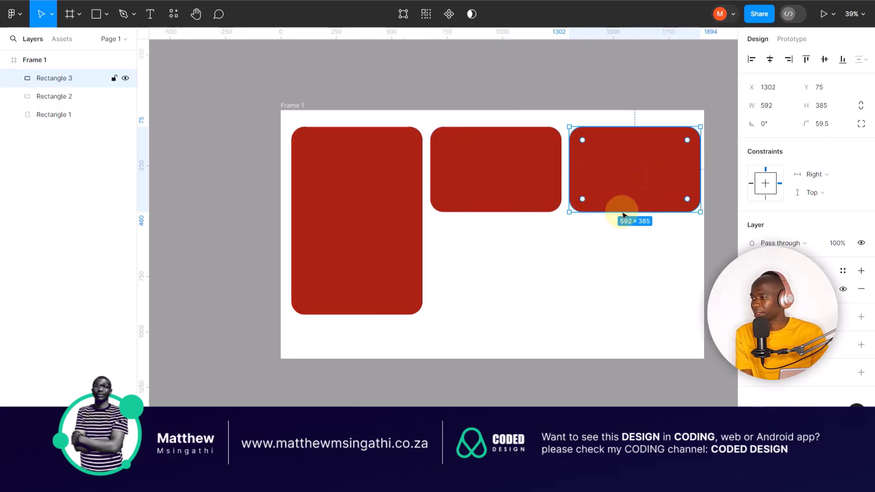
drag(607, 212, 587, 293)
drag(593, 245, 592, 276)
- Duplicate the short middle rectangle and place the copy across the frame's left edge, reduced to about 389 × 283
click(532, 202)
key(ctrl+d)
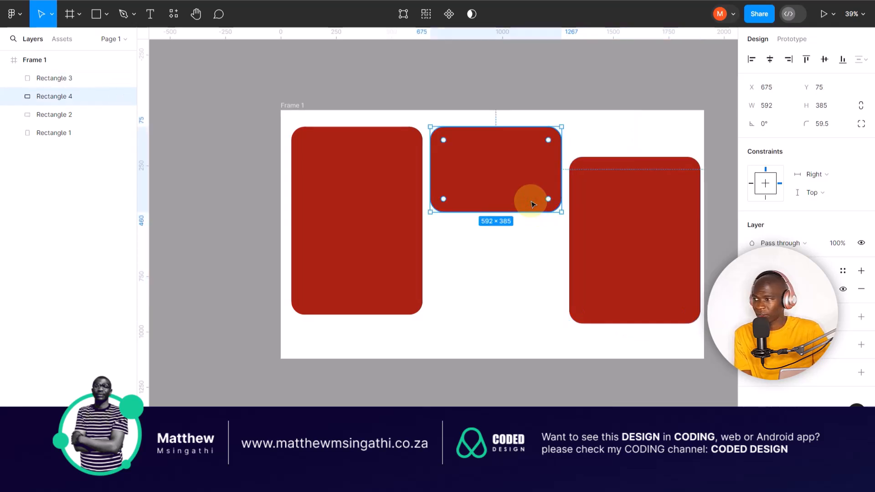
drag(564, 126, 289, 236)
- Move the short middle rectangle slightly above the frame's top edge and the tall left rectangle to about X 239, Y 211
drag(351, 195, 383, 209)
click(531, 175)
drag(531, 174, 563, 153)
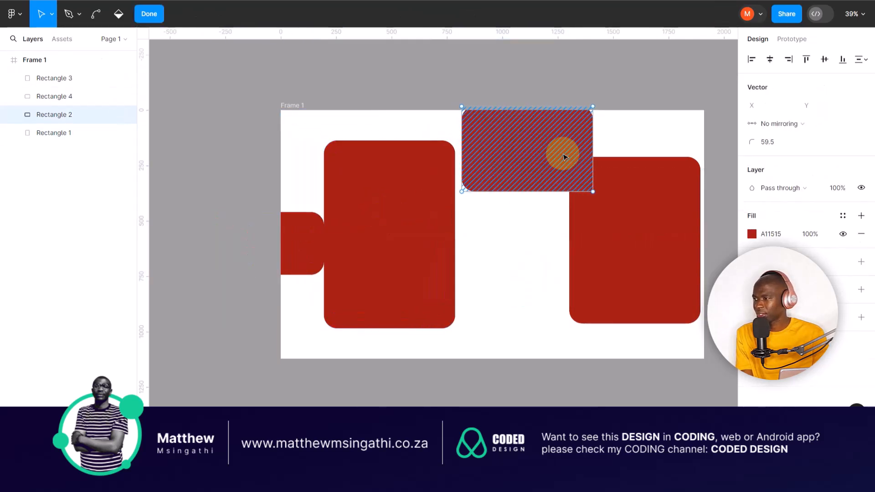
drag(378, 199, 401, 218)
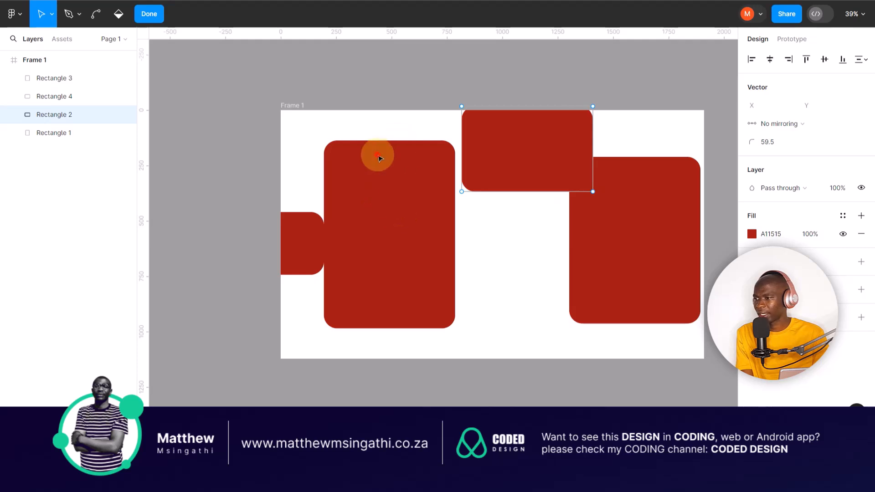
key(Escape)
drag(370, 159, 378, 174)
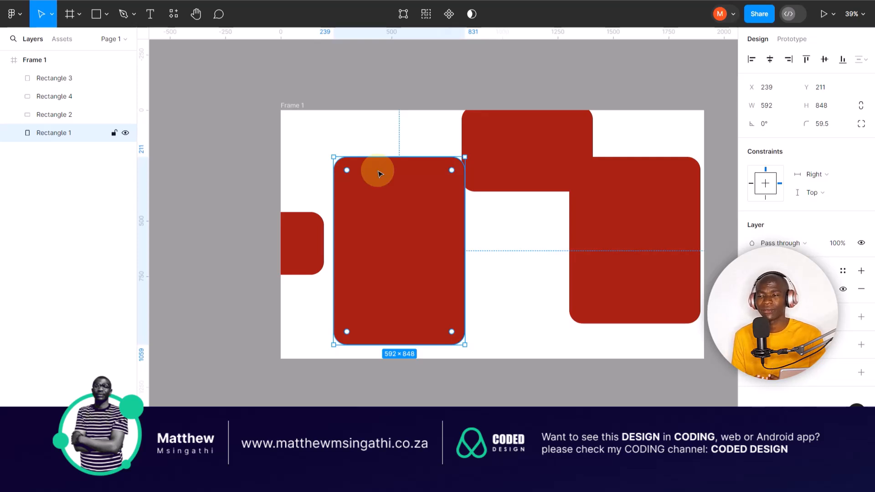
right_click(328, 235)
click(330, 231)
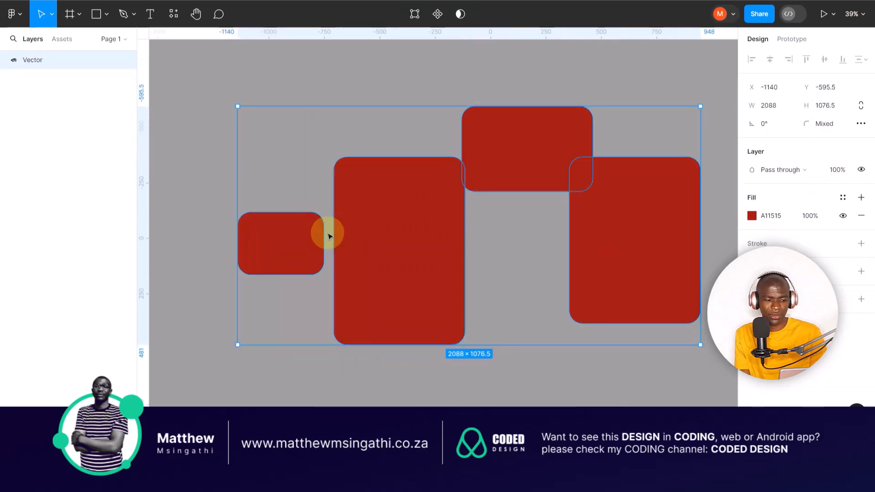
key(ctrl+z)
- Move the small rectangle on the frame's left edge to about X -150, Y 118
click(309, 199)
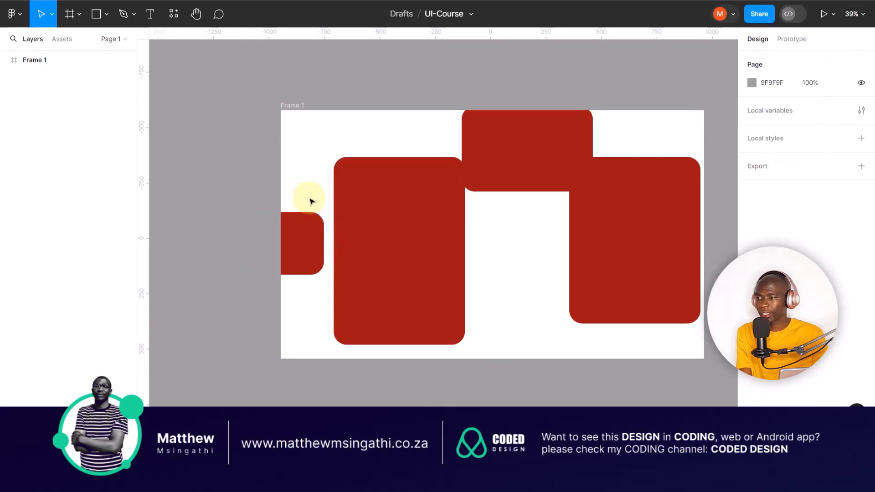
drag(297, 235, 306, 168)
- Try to line up the top edges of the other three rectangles by hand near Y 115, and undo these moves
drag(365, 203, 371, 182)
drag(511, 138, 515, 171)
drag(623, 197, 629, 176)
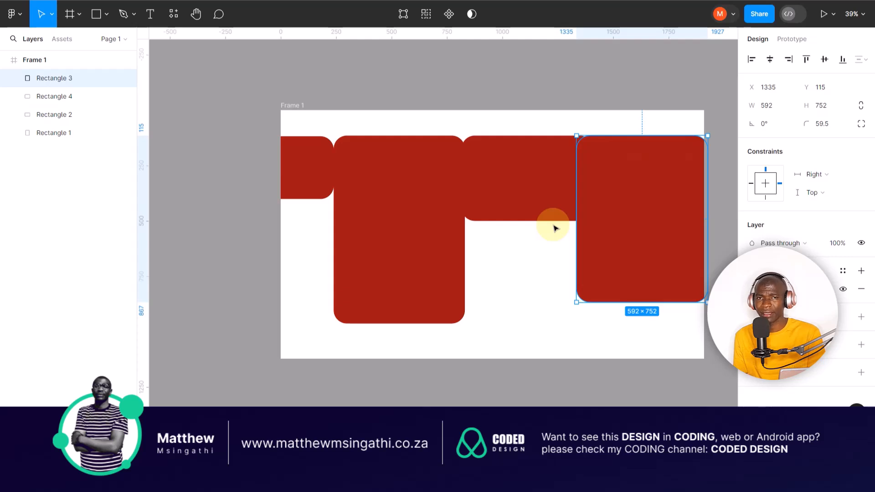
scroll(555, 228, up, 3)
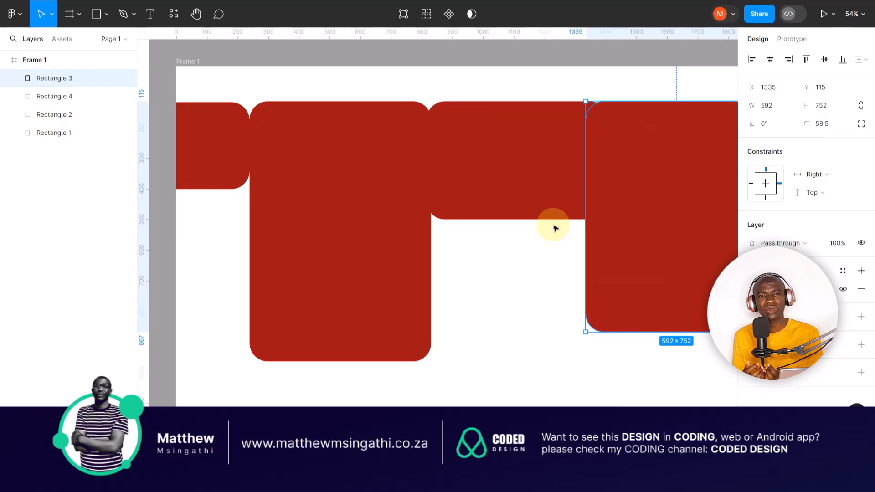
scroll(555, 228, down, 3)
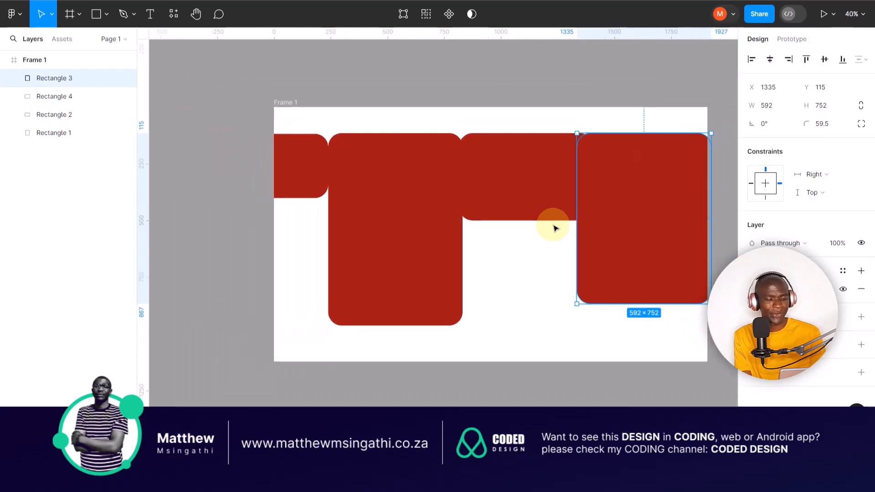
key(ctrl+z)
key(ctrl+z)
key(ctrl+z)
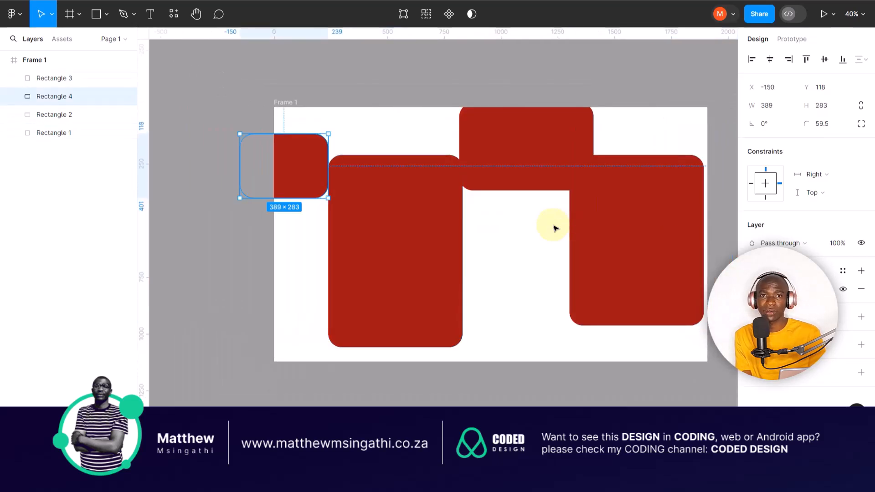
- Align the top edges of all four rectangles and move them together down to about Y 173
click(389, 224)
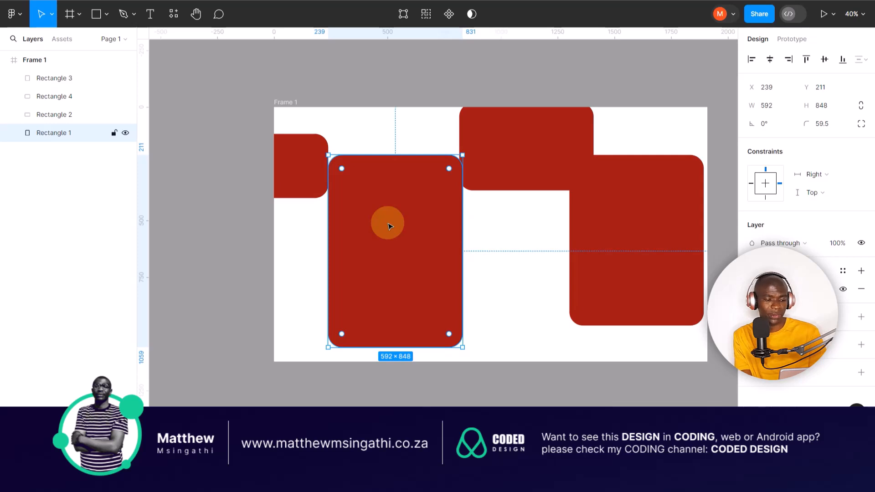
key(ctrl+a)
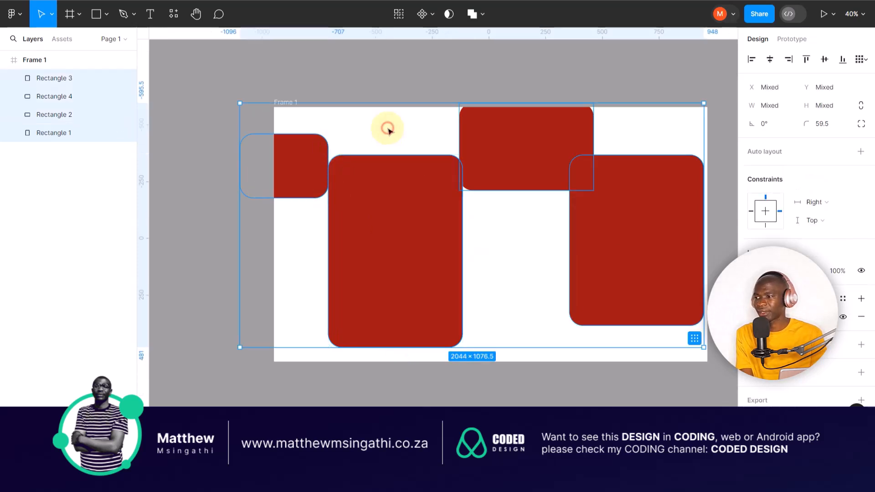
click(388, 131)
click(306, 143)
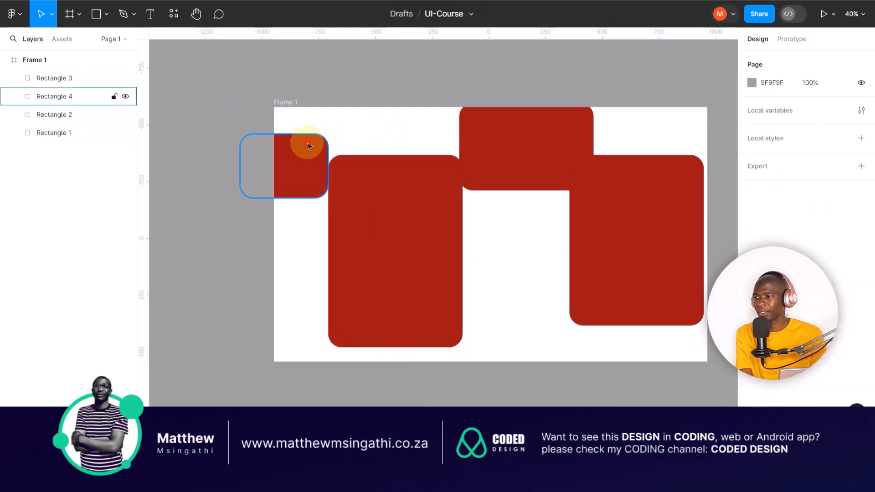
shift+click(415, 190)
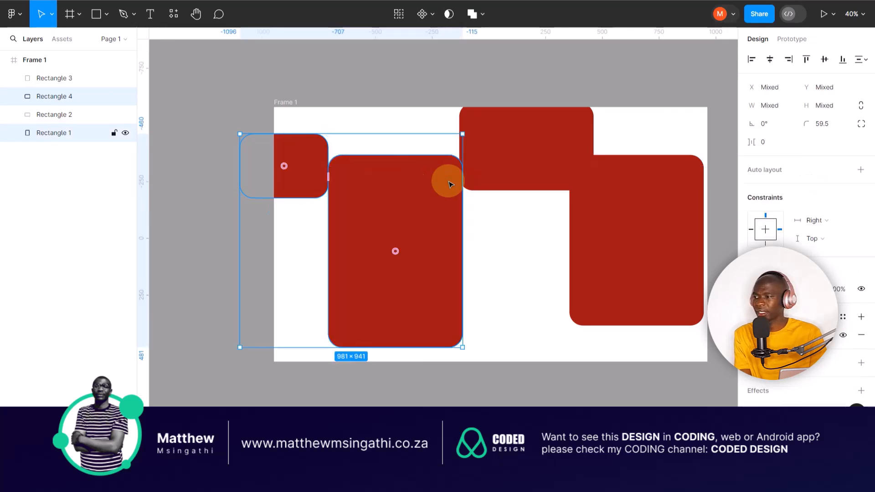
shift+click(510, 164)
shift+click(616, 222)
drag(617, 223, 617, 223)
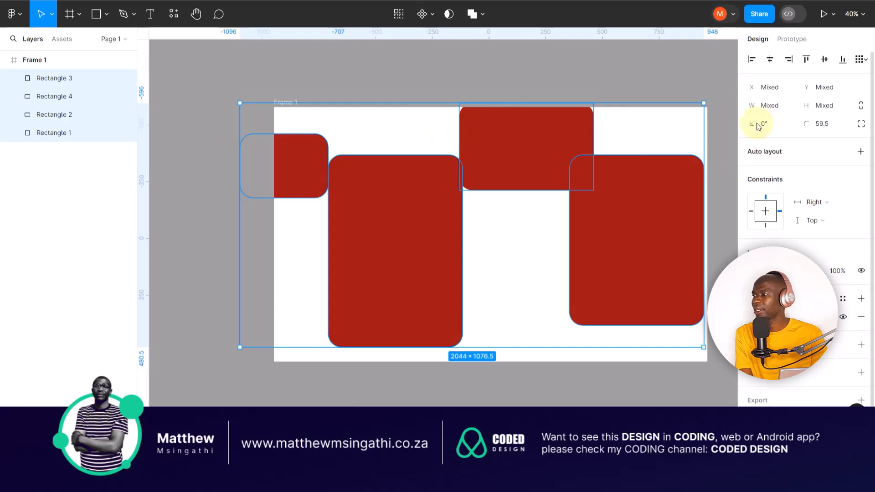
click(806, 61)
drag(504, 146, 511, 189)
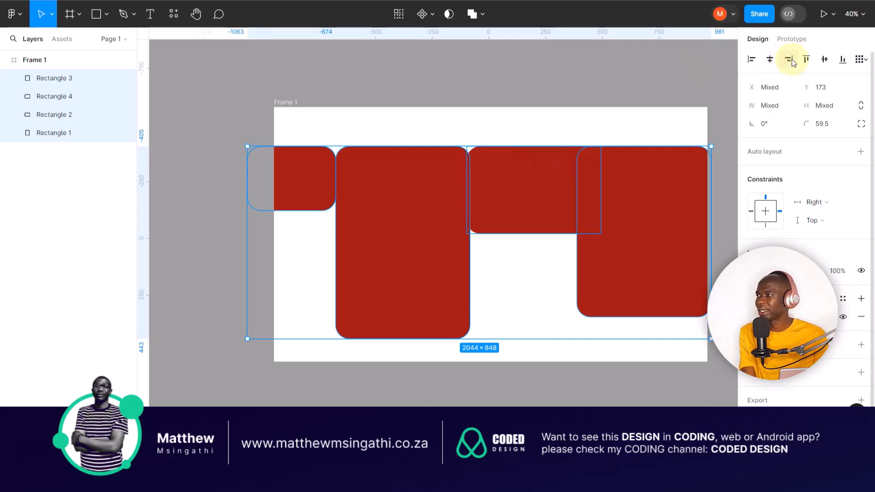
- Delete every rectangle except the tall one and move that one to about X 659, Y 196
click(504, 126)
drag(499, 125, 610, 295)
key(Delete)
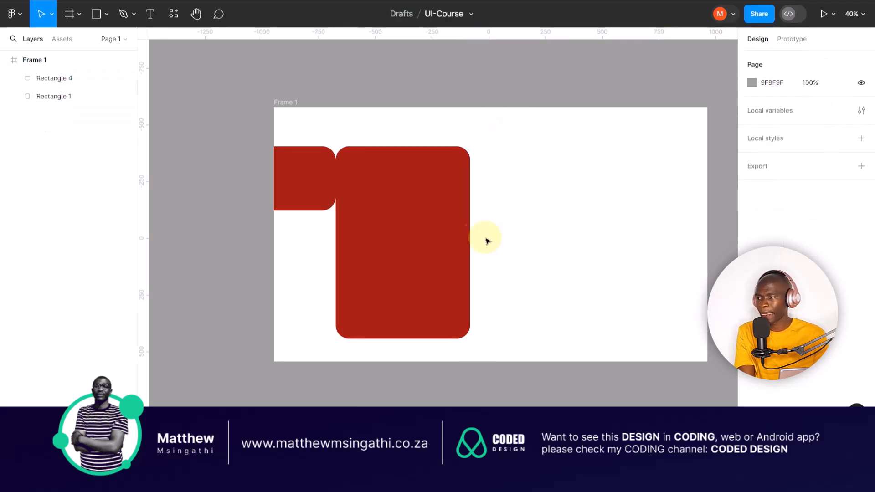
drag(410, 212, 503, 220)
click(326, 164)
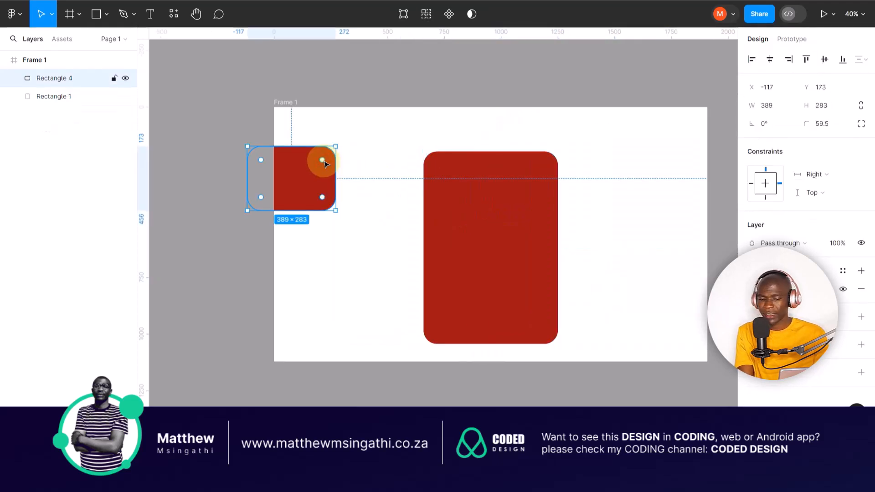
key(Delete)
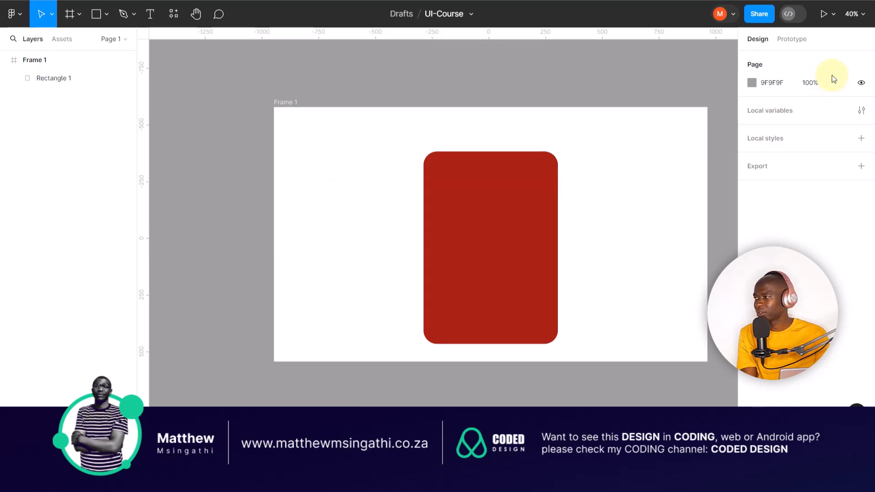
- Shrink the remaining rectangle to about 292 × 520 and place it at about X 180, Y 274
click(487, 212)
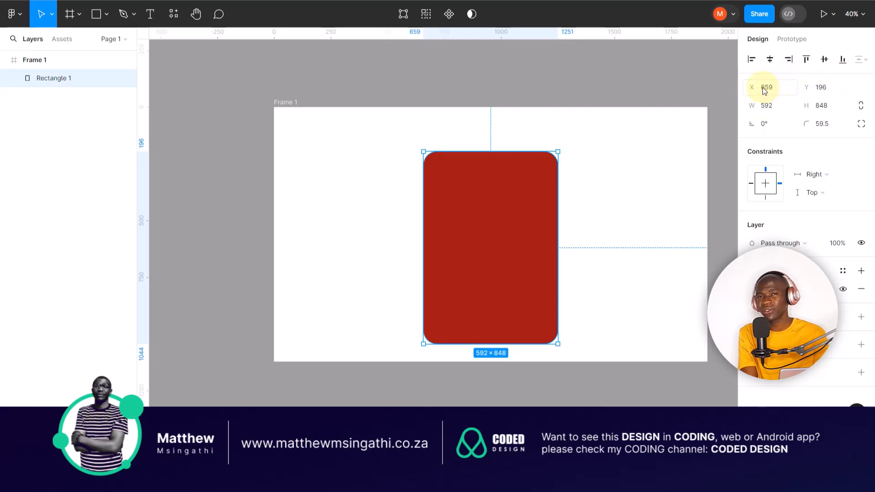
drag(439, 207, 349, 221)
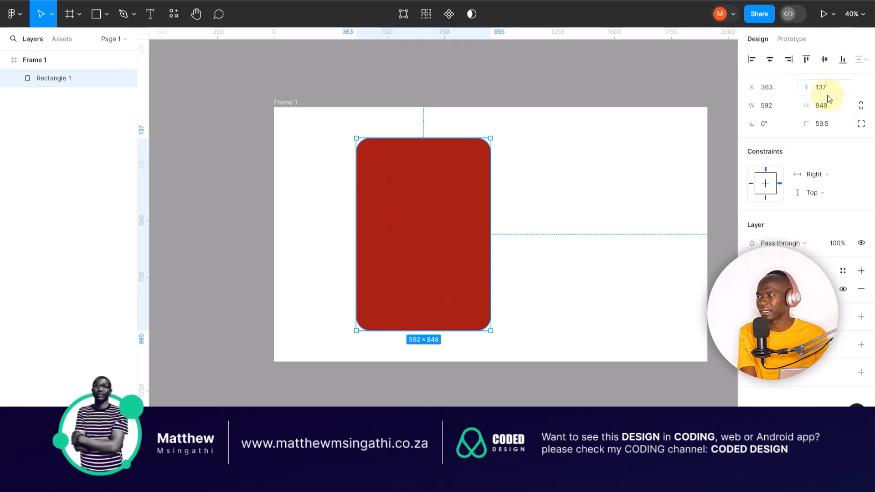
drag(490, 138, 363, 197)
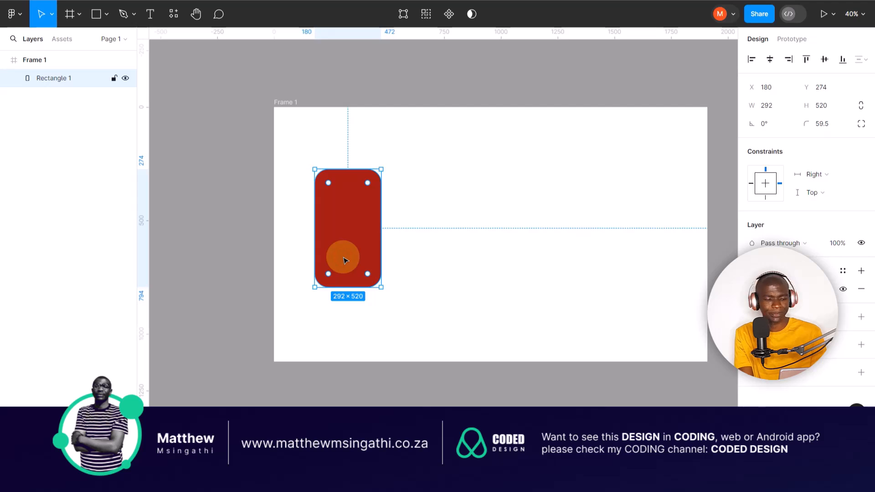
- Duplicate the rectangle, place the copy at about X 910, Y 314, and give the copy a light pink fill
key(ctrl+d)
drag(355, 223, 521, 232)
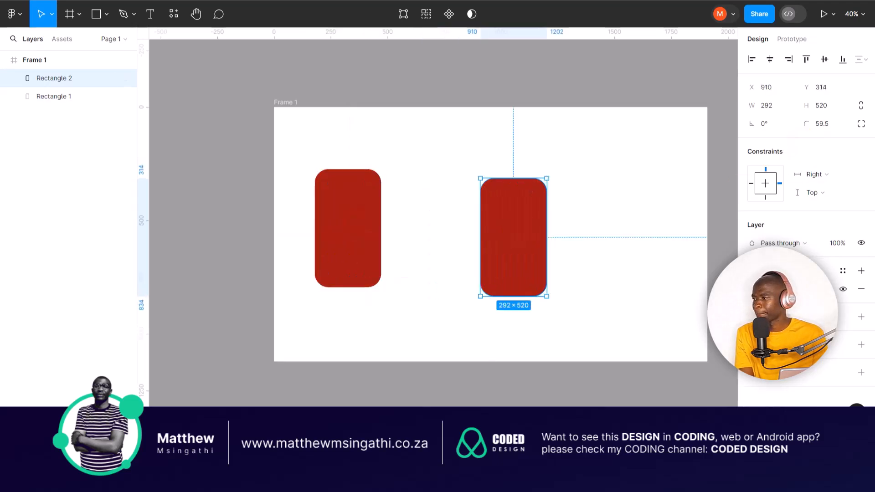
click(752, 289)
click(650, 158)
click(541, 121)
click(529, 200)
- Enlarge the light pink rectangle to about 598 × 740 and move it to about X 800, Y 119
drag(545, 209, 615, 207)
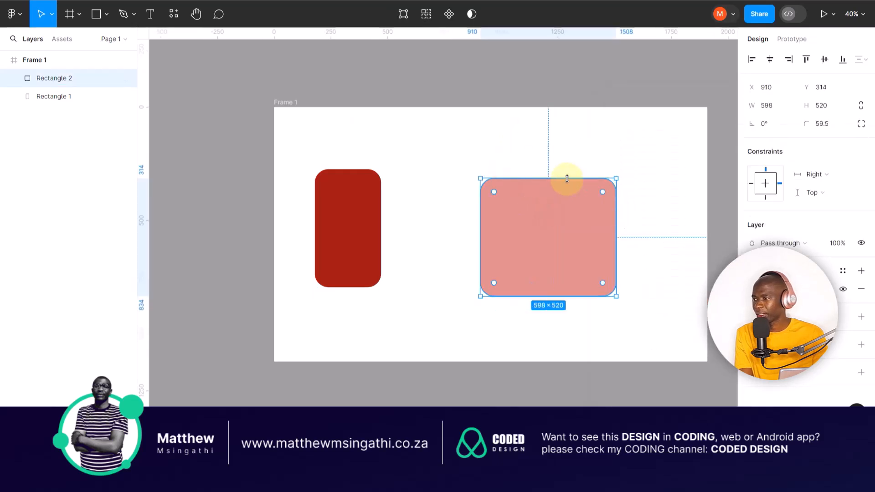
drag(567, 179, 578, 129)
drag(541, 194, 519, 200)
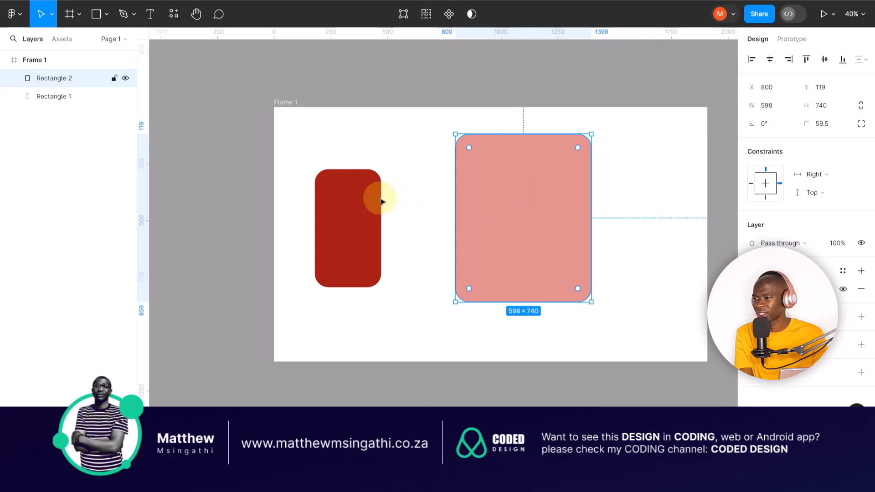
- Bring the dark red rectangle in front of the pink one in the layer order
click(358, 197)
key(ctrl+])
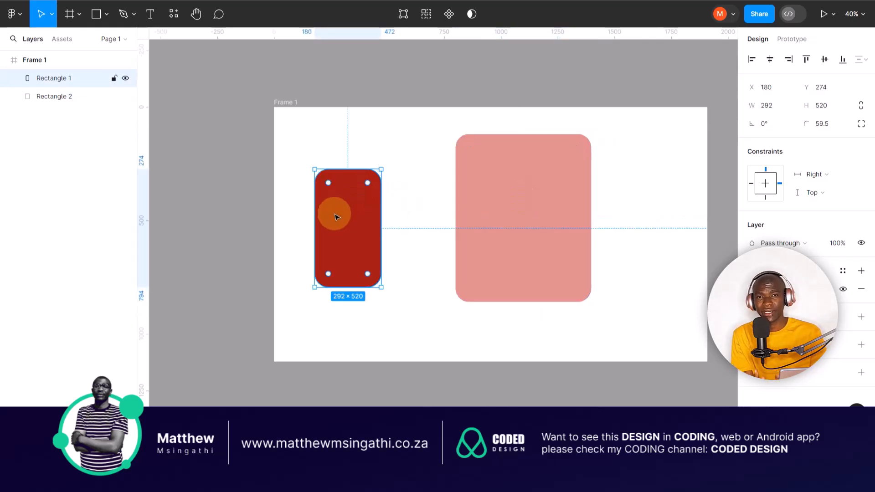
click(395, 243)
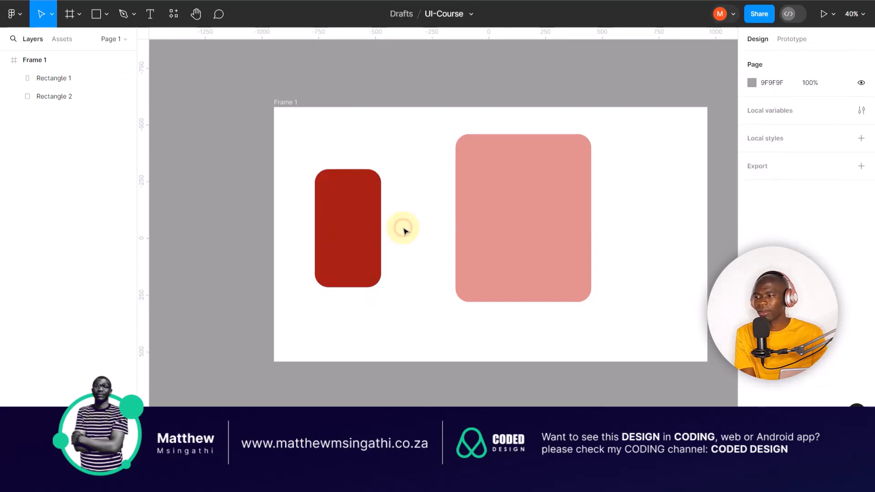
- Set the dark red rectangle's X position to 800 to match the pink rectangle
click(352, 210)
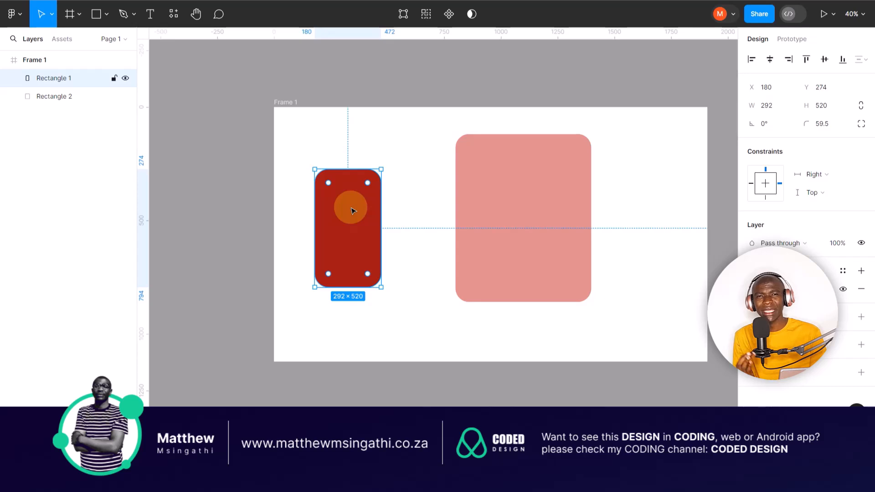
click(508, 211)
click(770, 90)
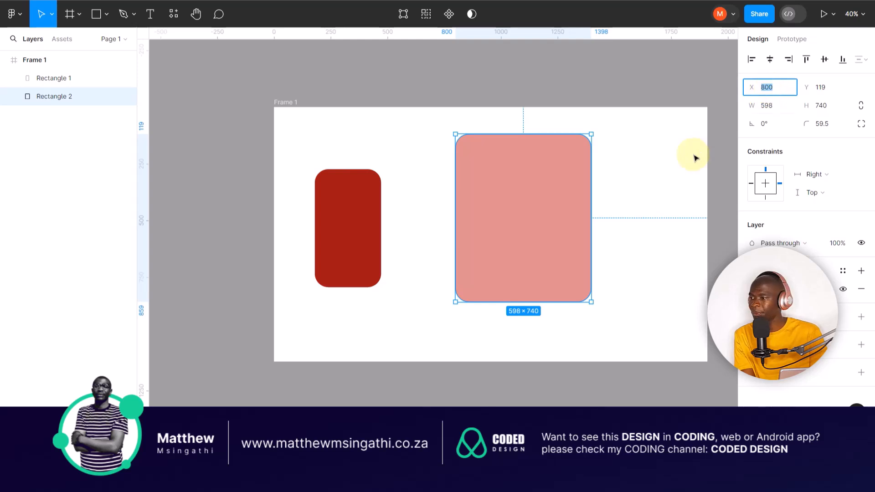
click(328, 207)
click(781, 92)
text(800)
key(Return)
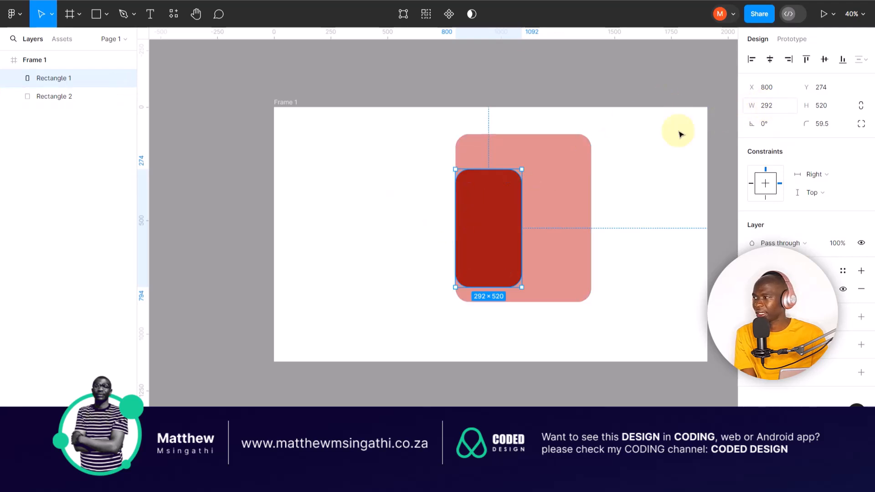
- Set the dark red rectangle's Y position to 119 to match the pink rectangle
click(553, 178)
click(824, 87)
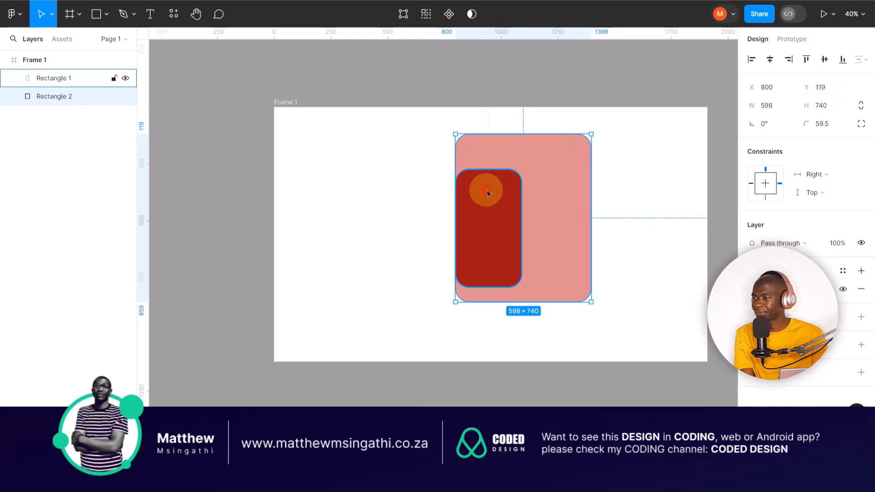
click(484, 191)
click(823, 88)
text(119)
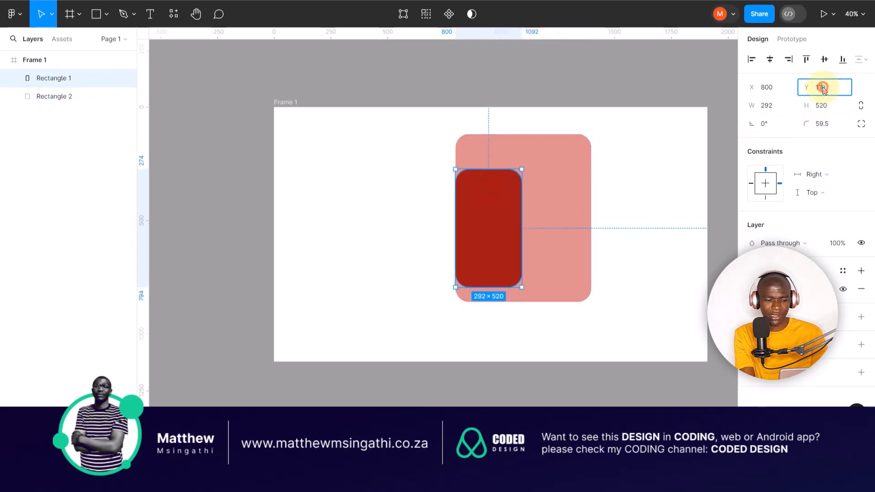
key(Return)
click(623, 197)
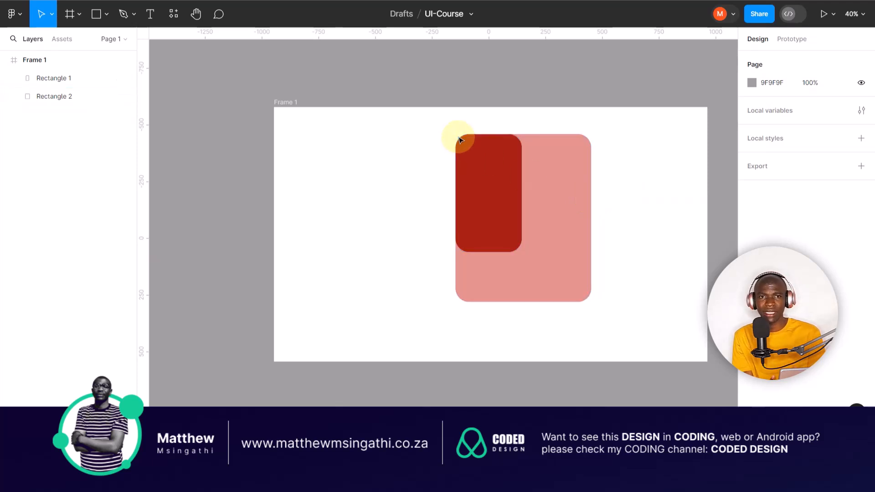
- Enlarge the dark red rectangle to about 510 × 615 and move it to about X 308, Y 144
click(469, 157)
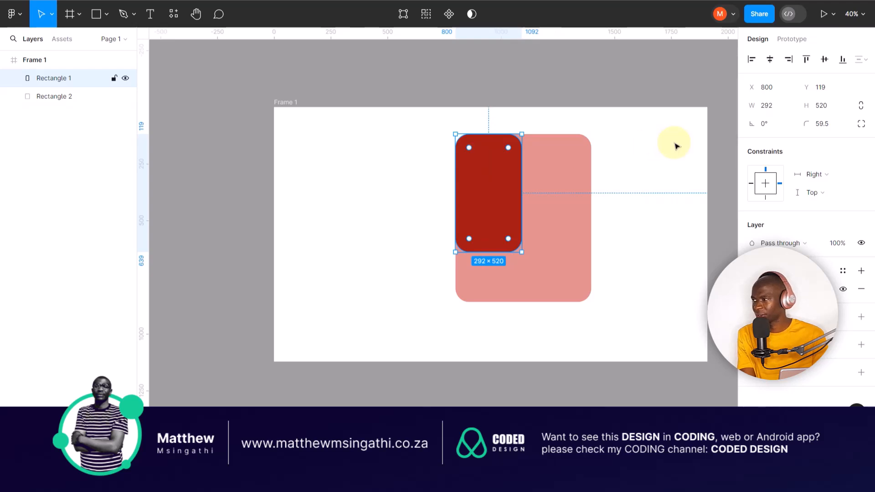
drag(521, 164, 572, 164)
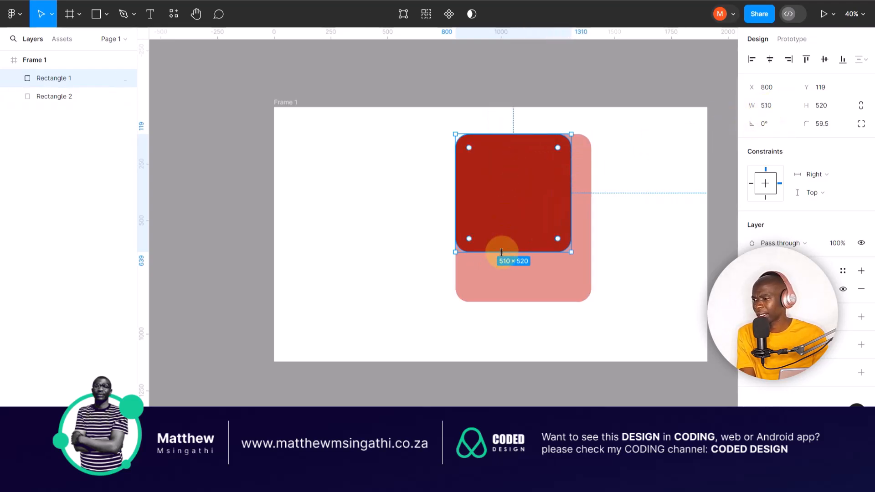
drag(501, 252, 498, 273)
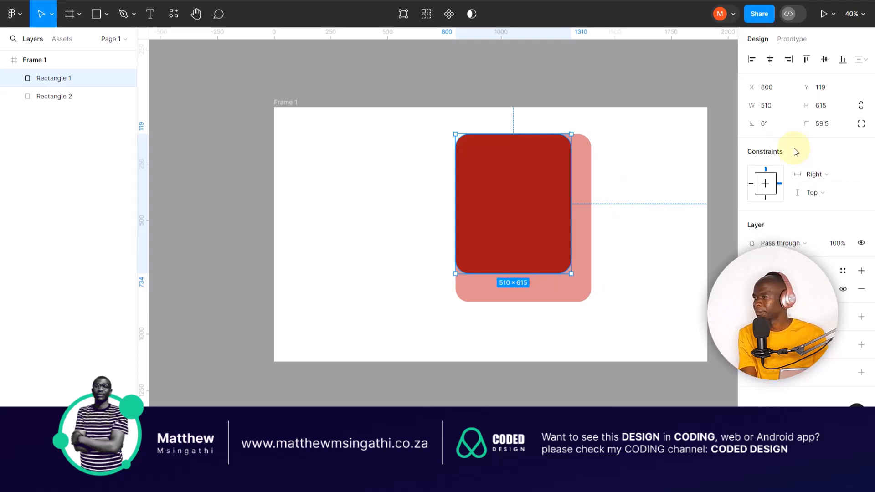
drag(514, 219, 416, 194)
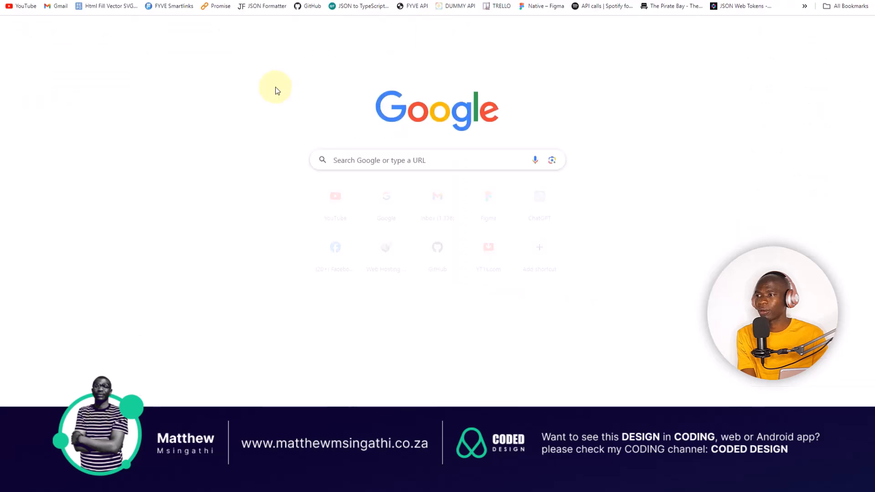
- In the web browser, search Google for "bird" and copy the enlarged Wikipedia songbird image
click(375, 159)
text(bird)
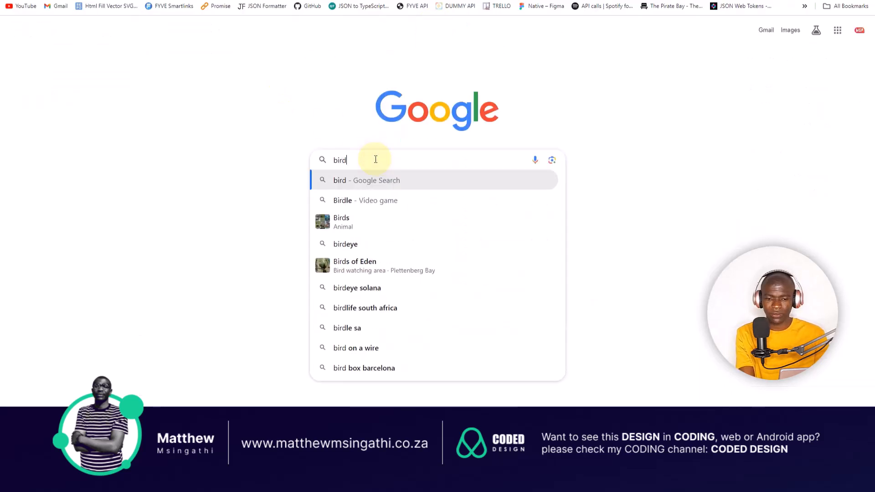
key(Return)
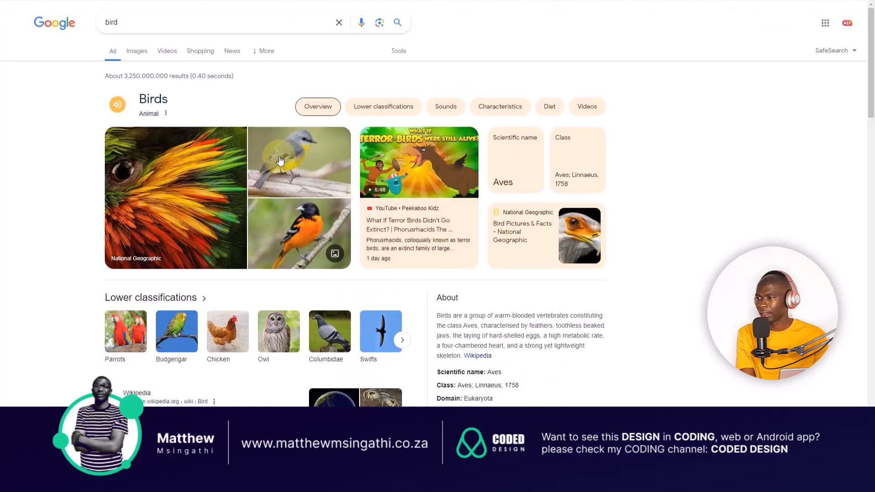
right_click(304, 155)
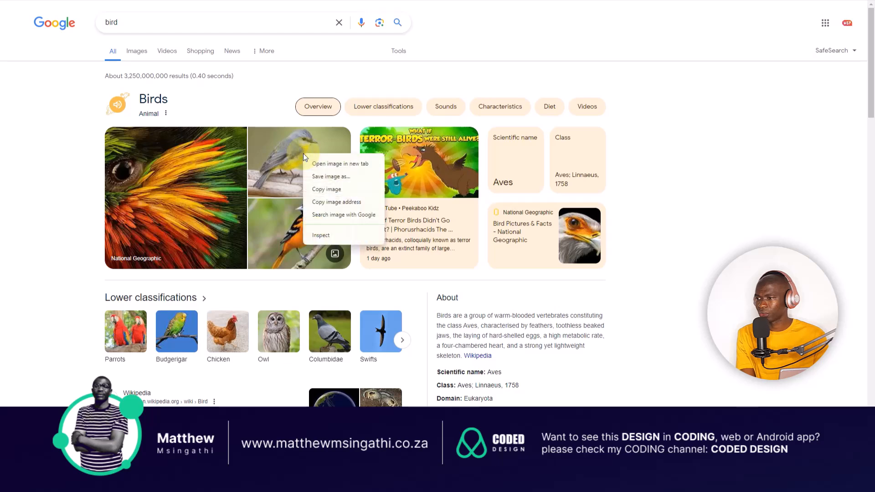
click(341, 190)
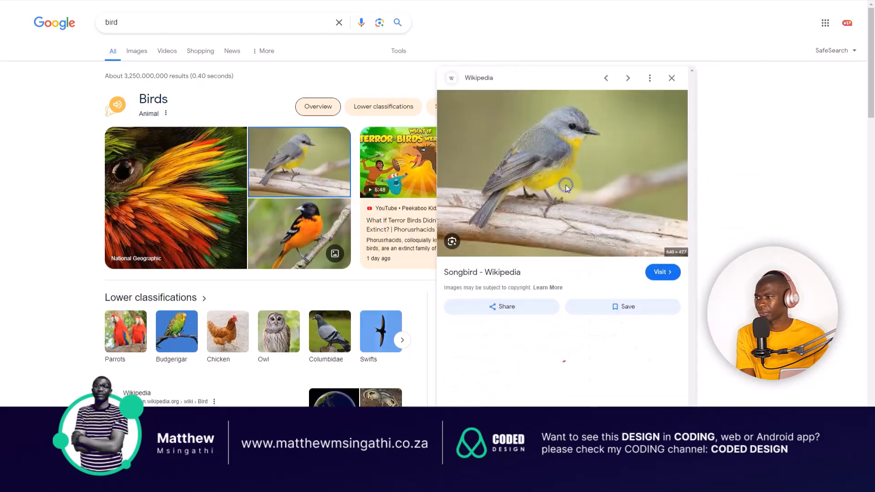
right_click(566, 184)
click(598, 337)
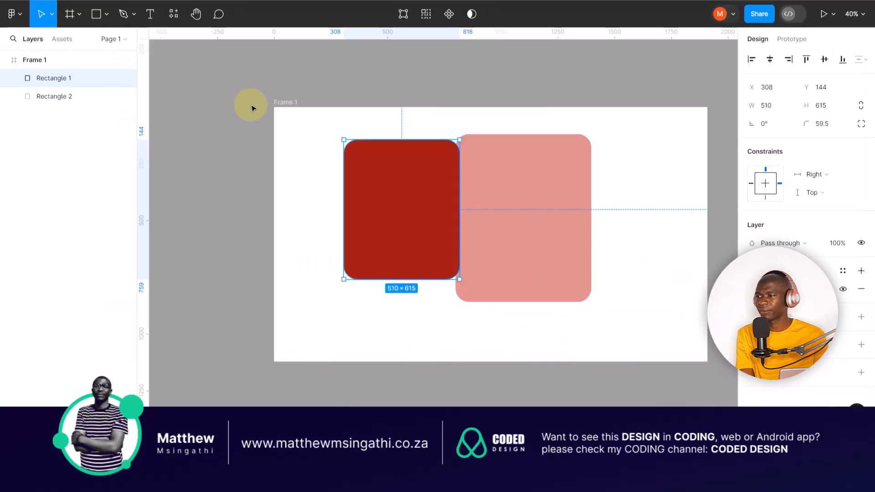
- Return to Figma, paste the bird image into the frame, and widen it to about 935 × 427
click(251, 108)
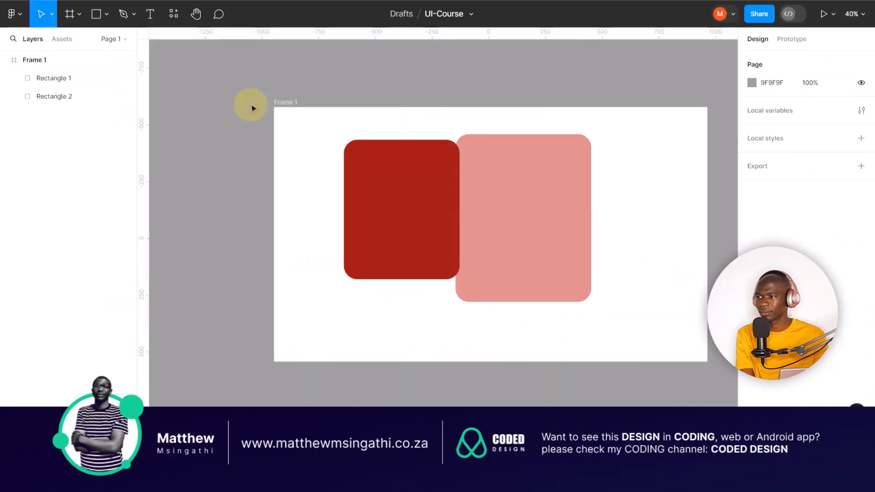
key(ctrl+v)
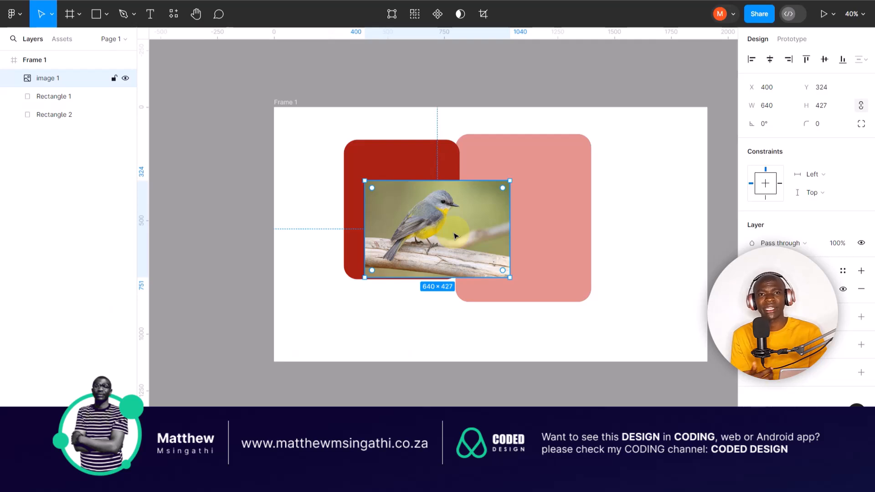
click(608, 201)
click(488, 207)
drag(551, 221, 578, 222)
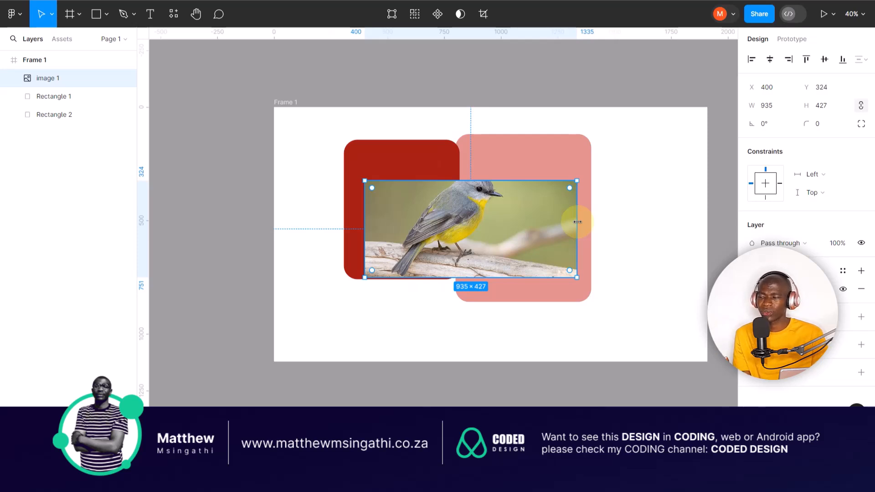
- Narrow the bird image to about 752 × 427 and delete it from the frame
drag(578, 222, 535, 192)
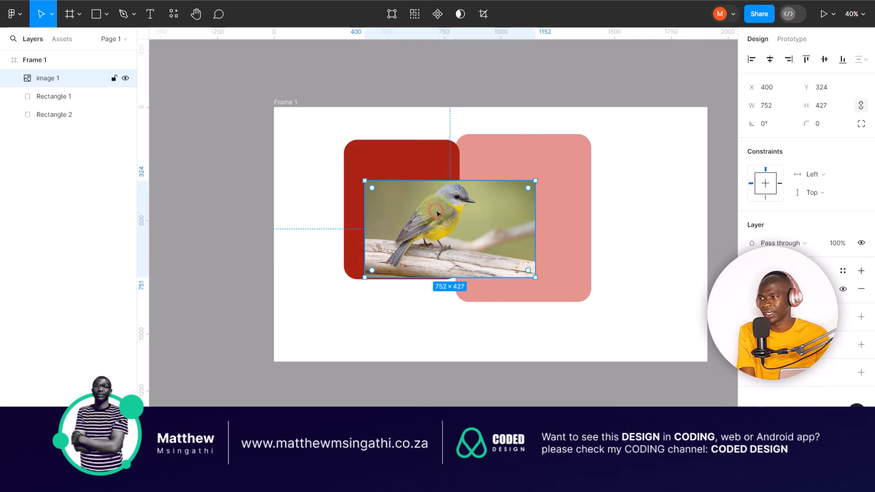
key(Delete)
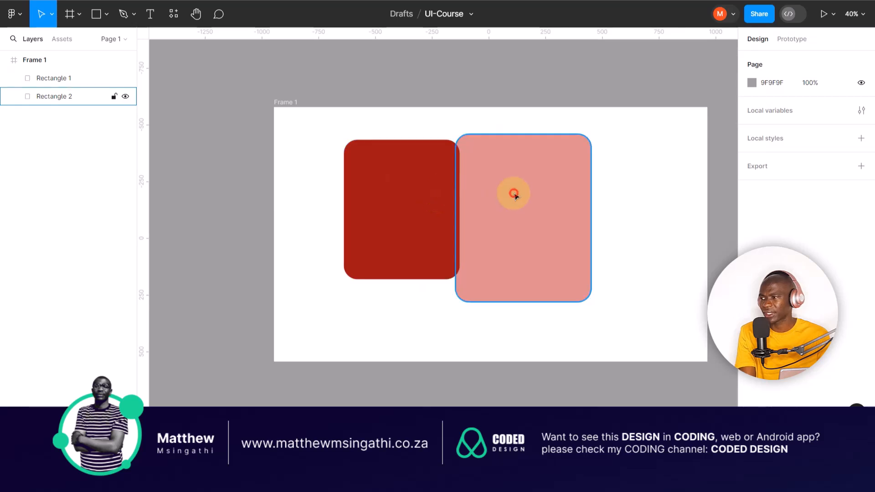
- Separate the pink and dark red rectangles horizontally and widen the dark red one to about 914 × 615
click(477, 201)
drag(476, 201, 538, 203)
drag(414, 176, 357, 195)
drag(417, 200, 509, 203)
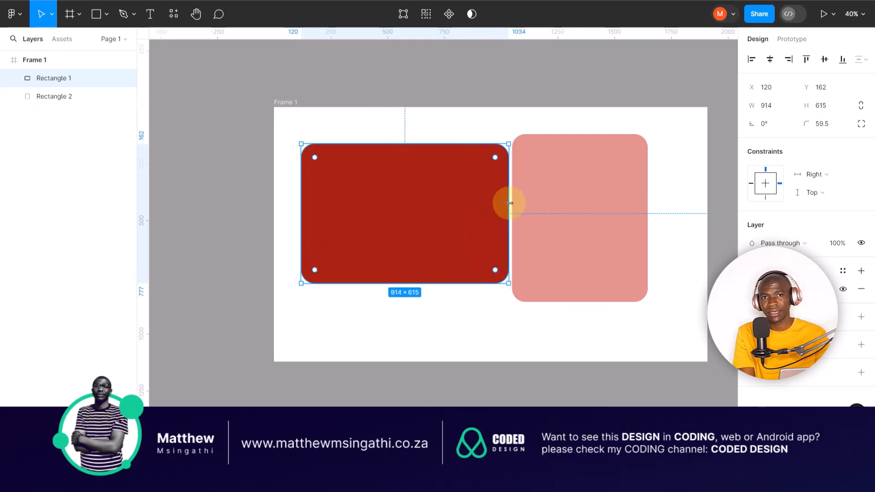
- Resize the dark red rectangle to about 914 × 564 and move it to about X 77, Y 235
drag(381, 283, 388, 205)
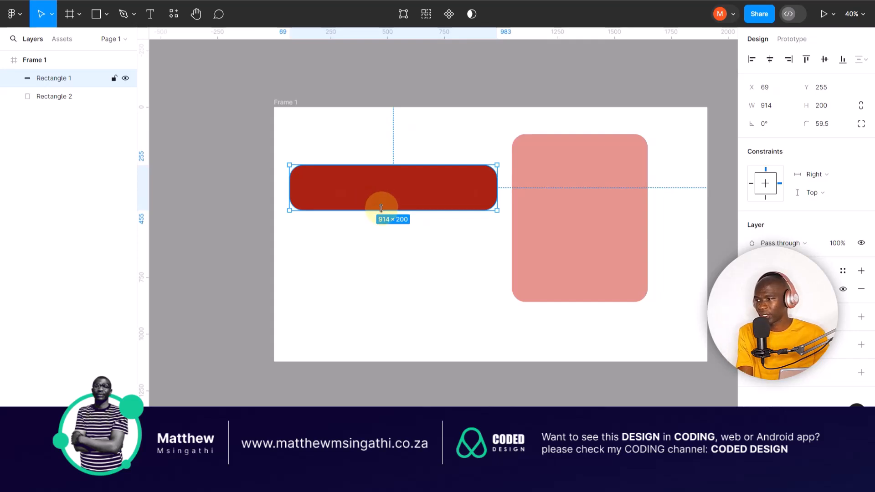
drag(381, 211, 367, 293)
drag(395, 260, 396, 256)
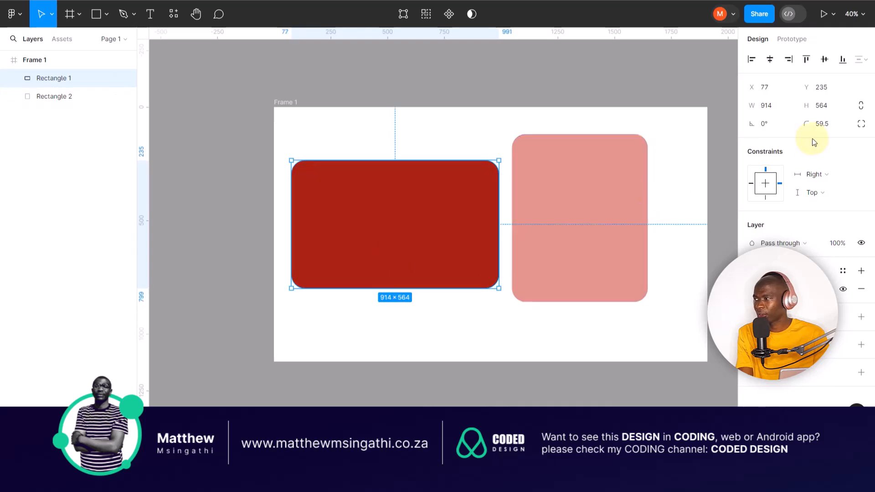
- Constrain the dark red rectangle's proportions, try narrowing it from its side to about 877 × 564, and undo that resize
click(860, 108)
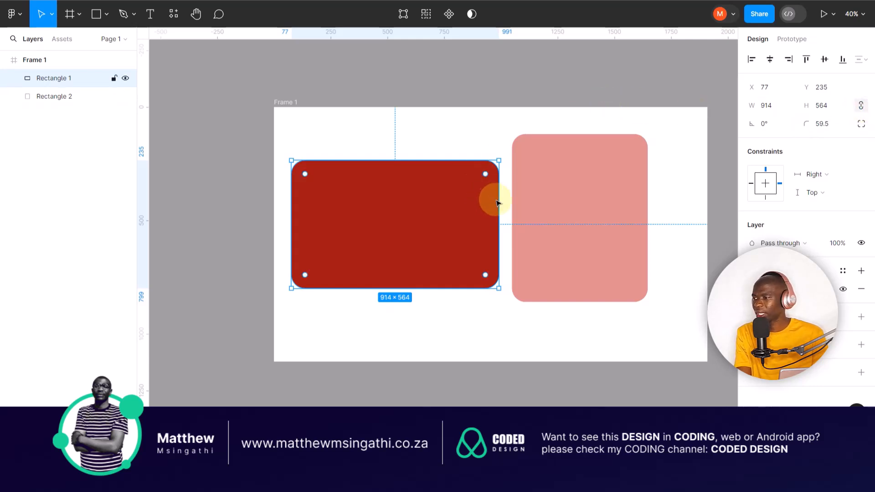
mouse_move(498, 201)
mouse_down()
mouse_move(532, 201)
mouse_move(491, 205)
mouse_up()
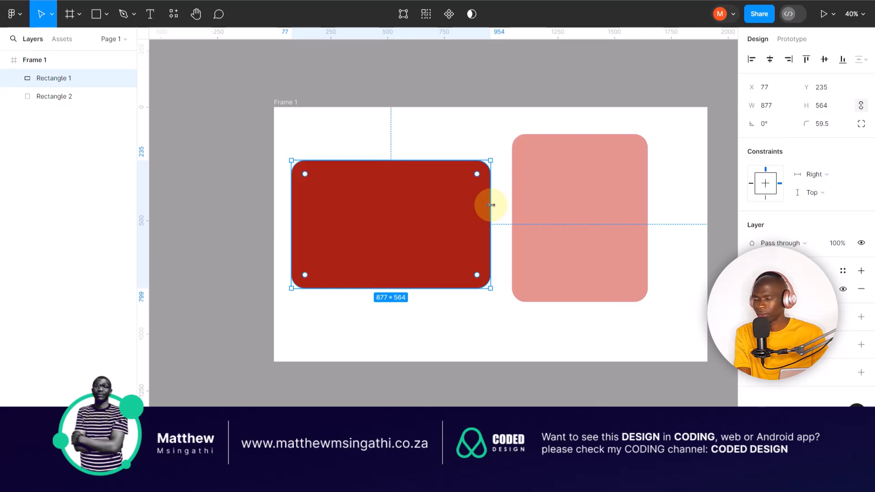
key(ctrl+z)
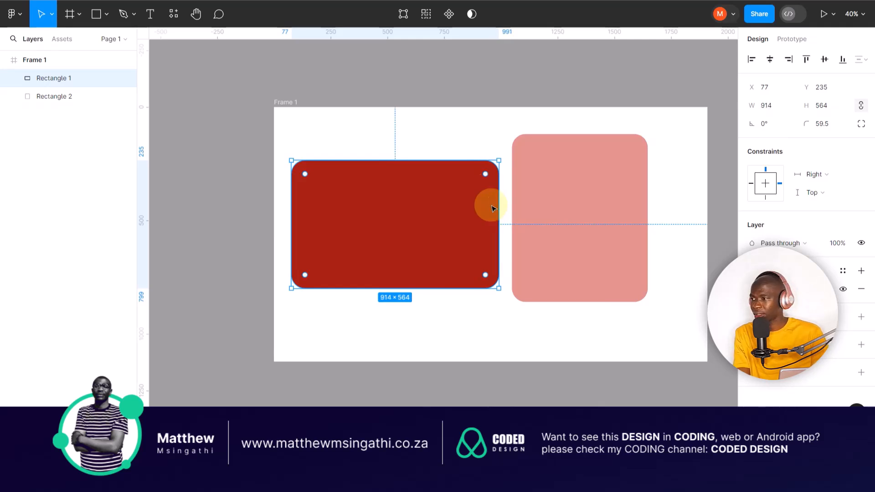
- Move the pink rectangle away from the dark red one, level with the dark red rectangle's top edge
click(478, 152)
drag(593, 180, 618, 207)
- Enlarge the dark red rectangle proportionally from its upper-right corner to about 1077 × 698
click(475, 200)
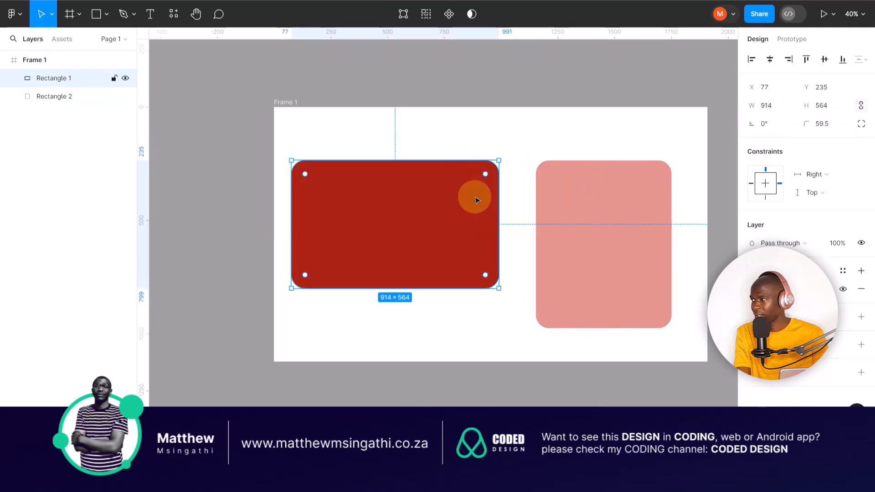
click(860, 107)
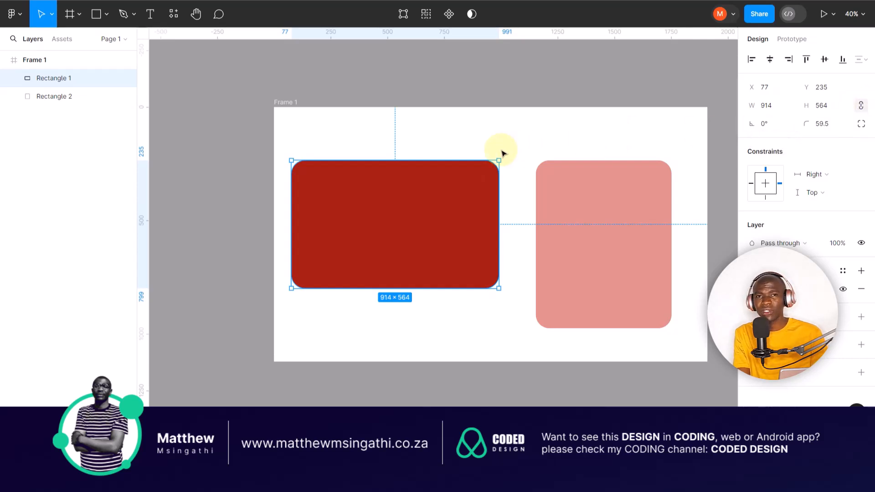
mouse_move(497, 157)
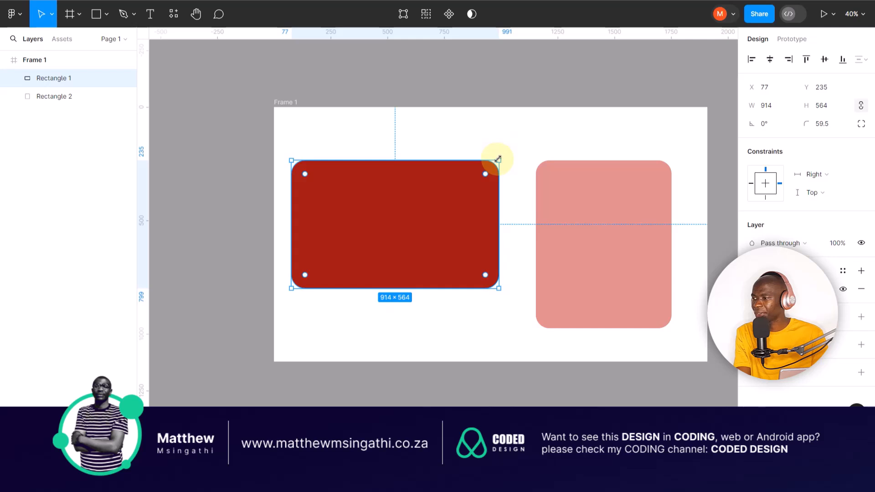
drag(498, 160, 536, 129)
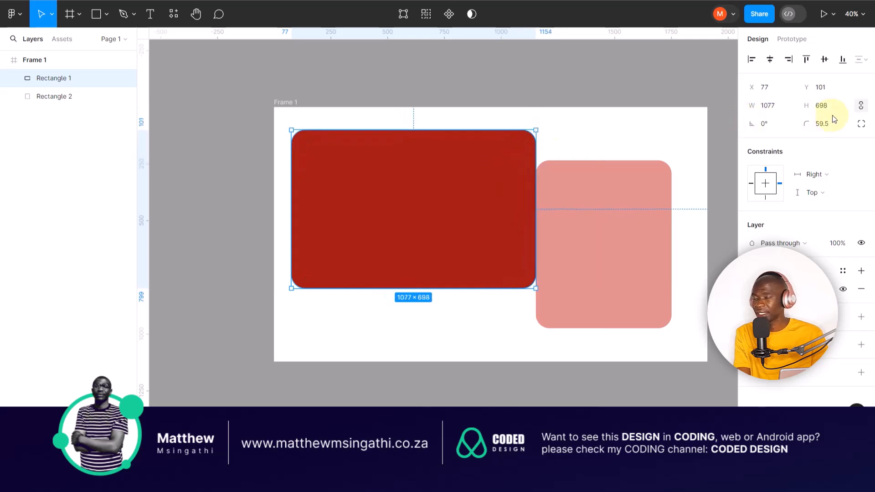
- Move the dark red rectangle to about X 29, Y 181 and the pink rectangle to about X 1269, Y 275
drag(490, 170, 480, 188)
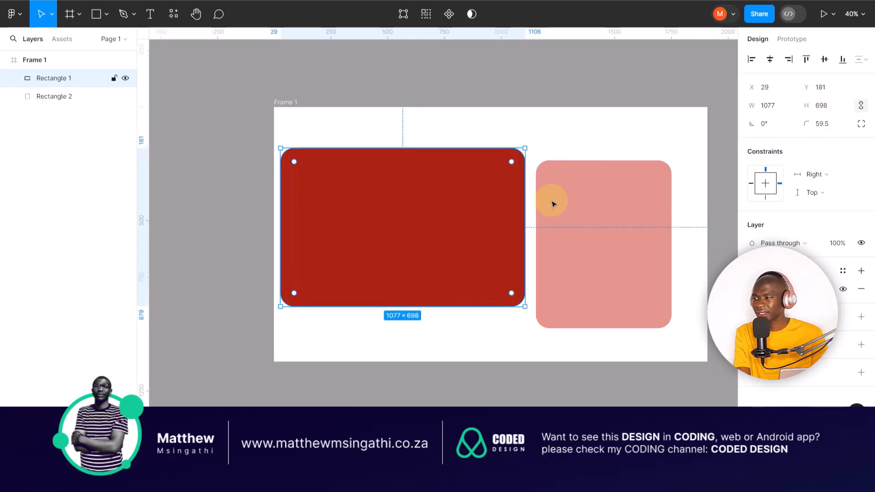
click(594, 219)
drag(595, 221, 598, 221)
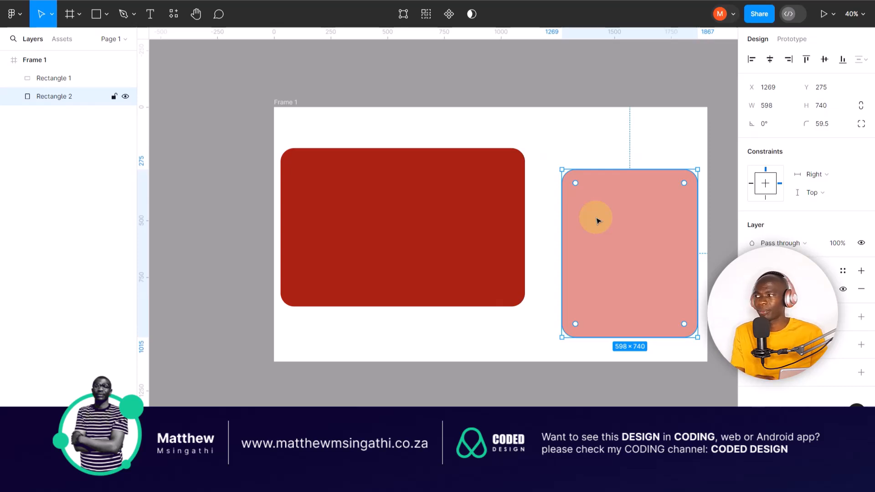
- With proportions constrained, set the dark red rectangle's height to 10 and then to 100
click(477, 195)
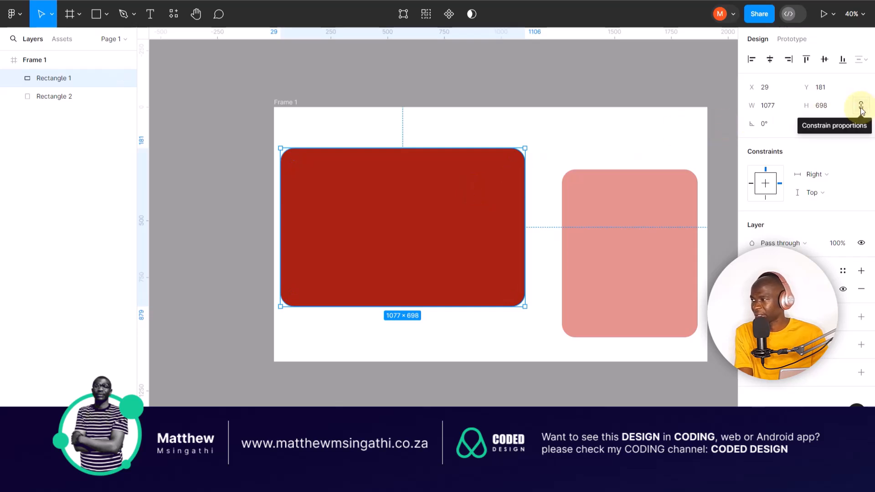
click(827, 106)
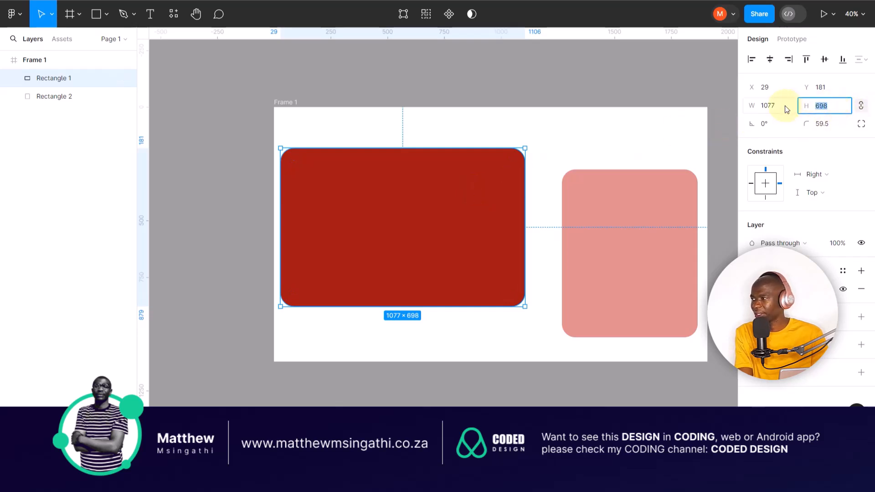
text(10)
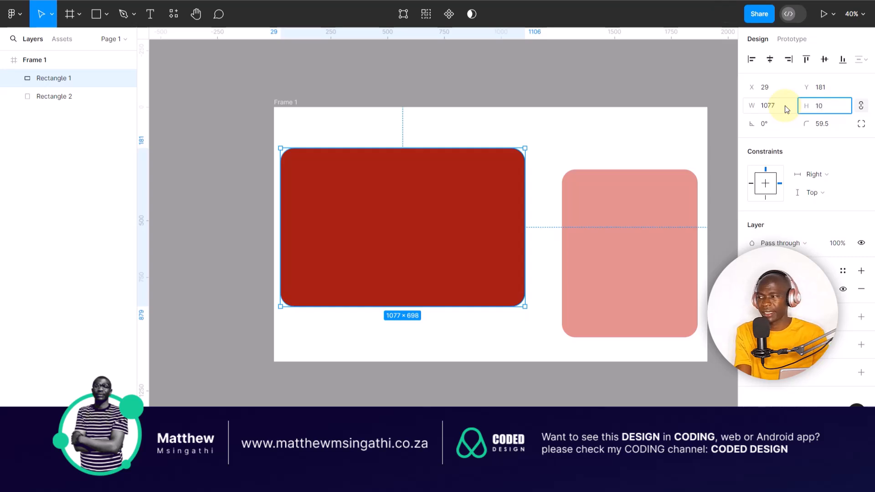
key(Return)
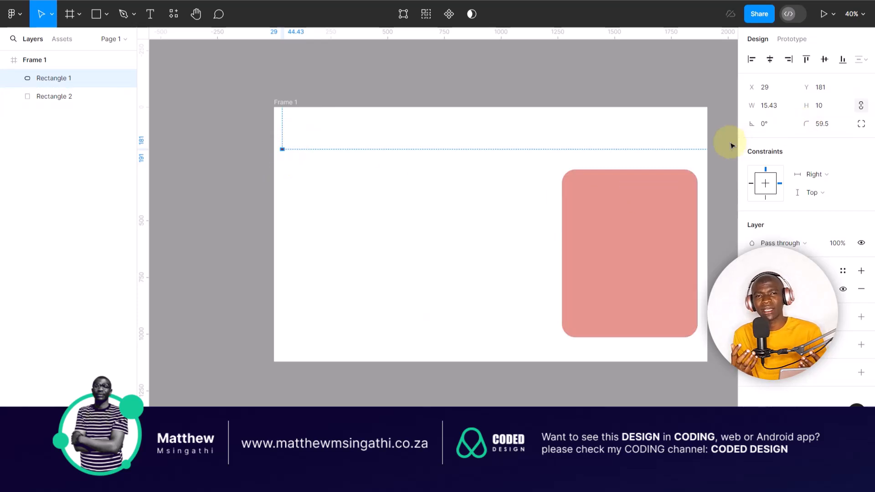
click(820, 105)
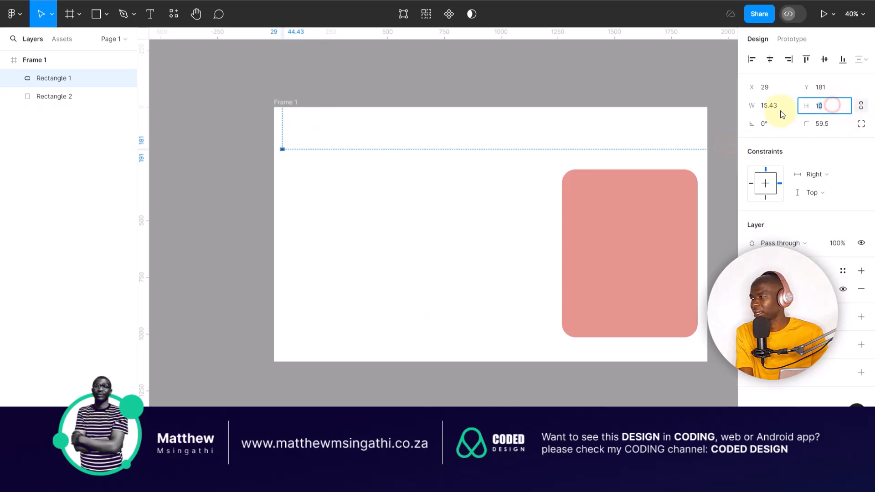
text(100)
key(Return)
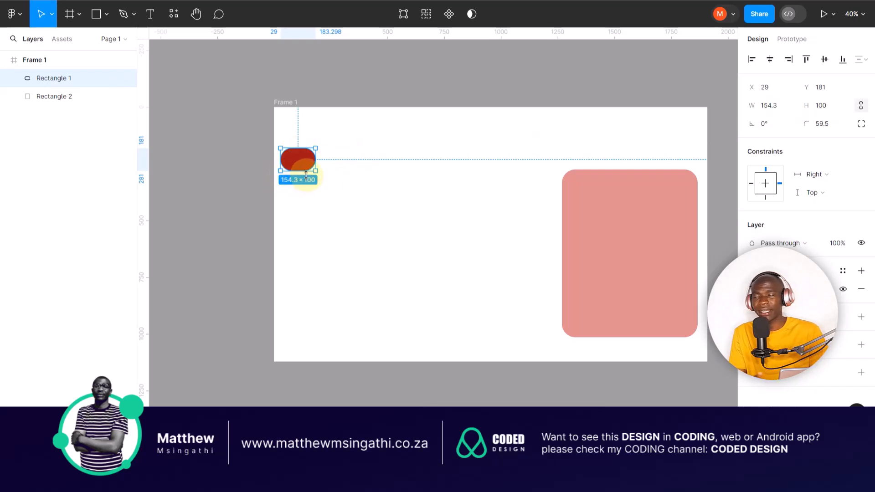
- Set the dark red rectangle's height to 300 with its proportions constrained
click(825, 109)
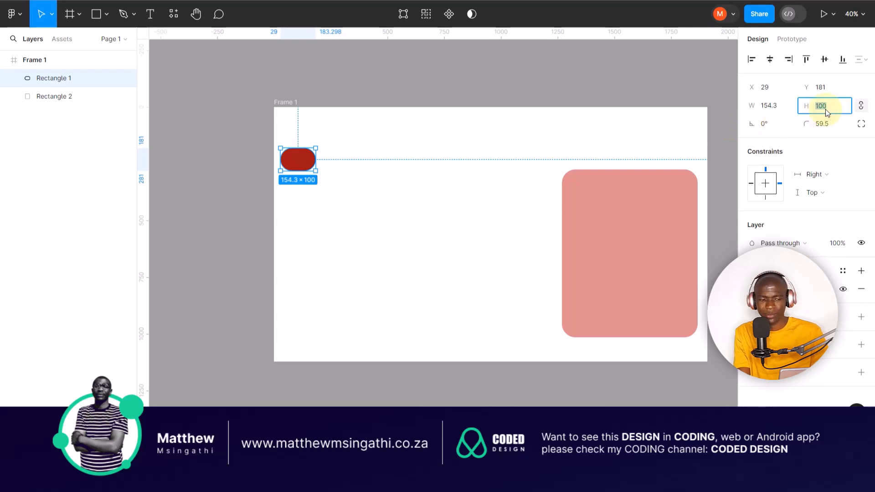
text(300)
key(Return)
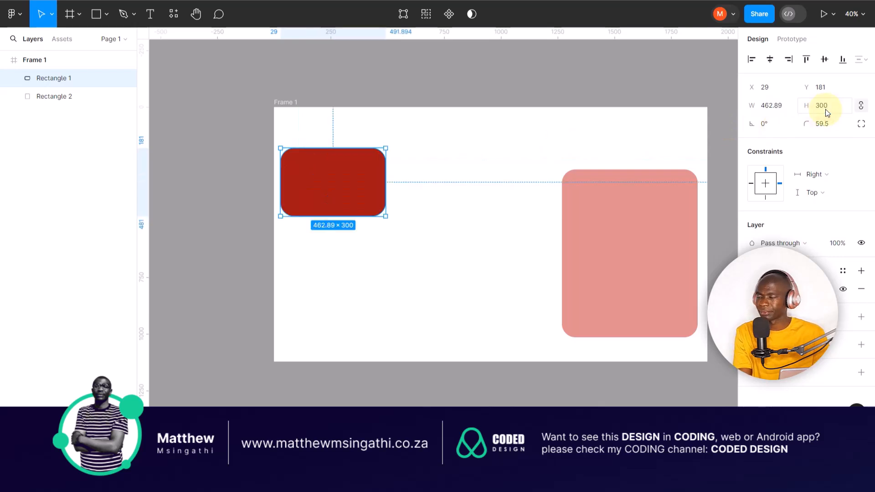
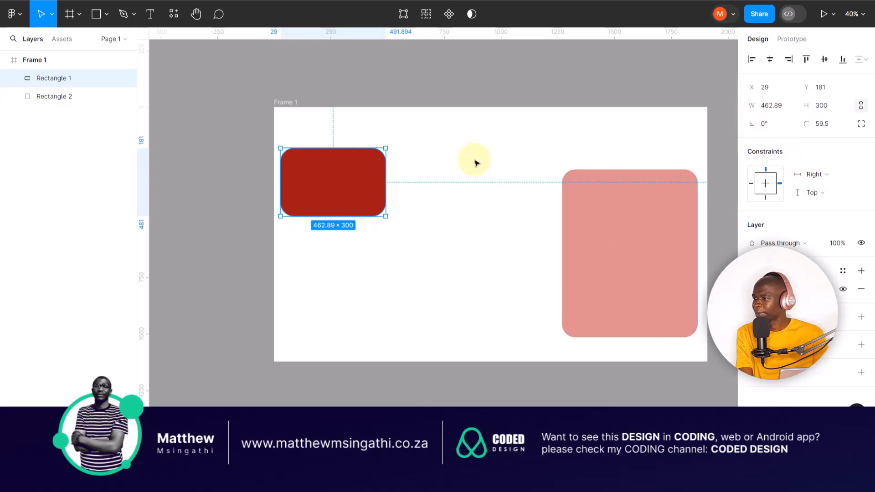
- Reduce the dark red rectangle's corner radius to 0 and move it to about X 197, Y 261
drag(380, 167, 381, 173)
drag(325, 170, 375, 195)
- Rotate the dark red rectangle by 45° and undo the rotation
click(770, 123)
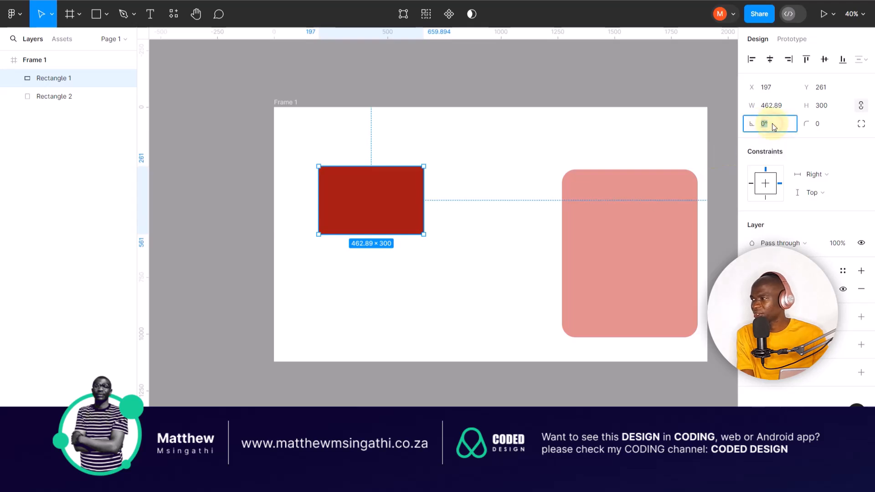
text(45)
key(Return)
click(438, 227)
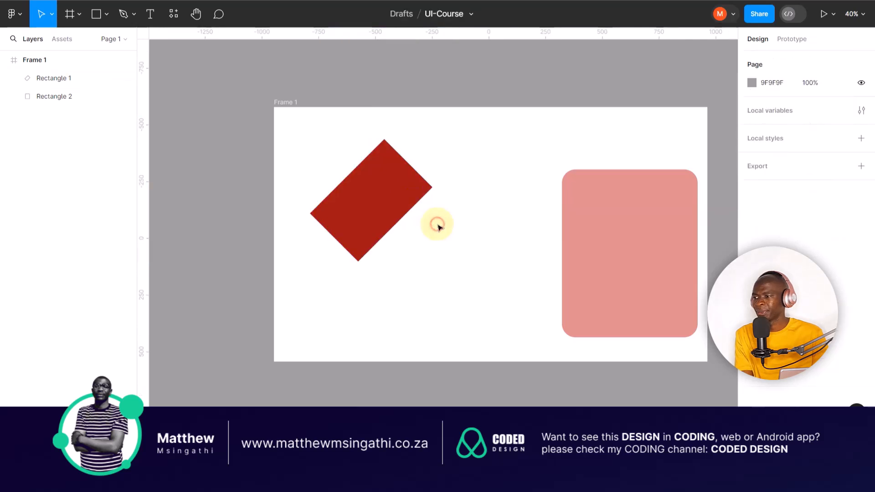
key(ctrl+z)
key(ctrl+z)
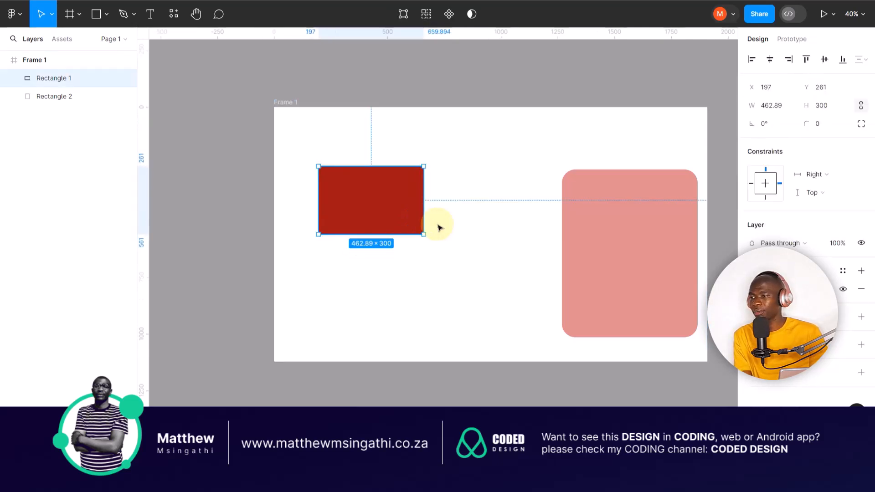
click(445, 221)
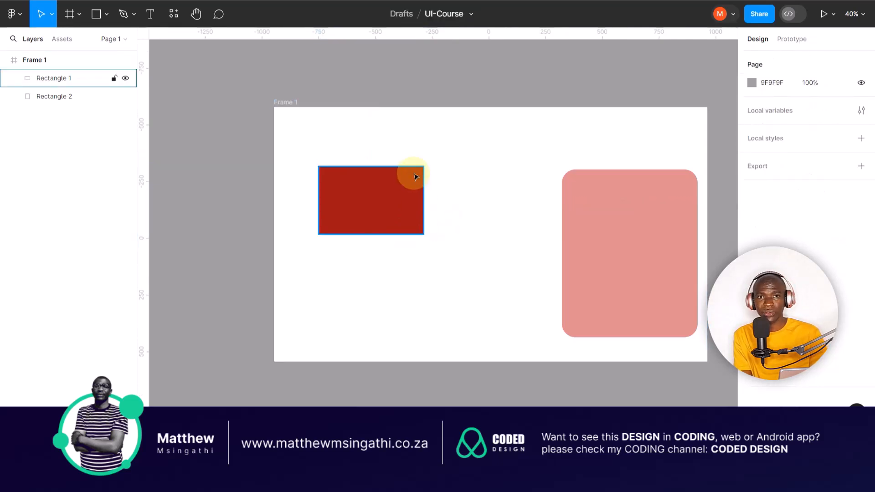
- Rotate the dark red rectangle freehand on the canvas to -90° so it stands upright
click(397, 187)
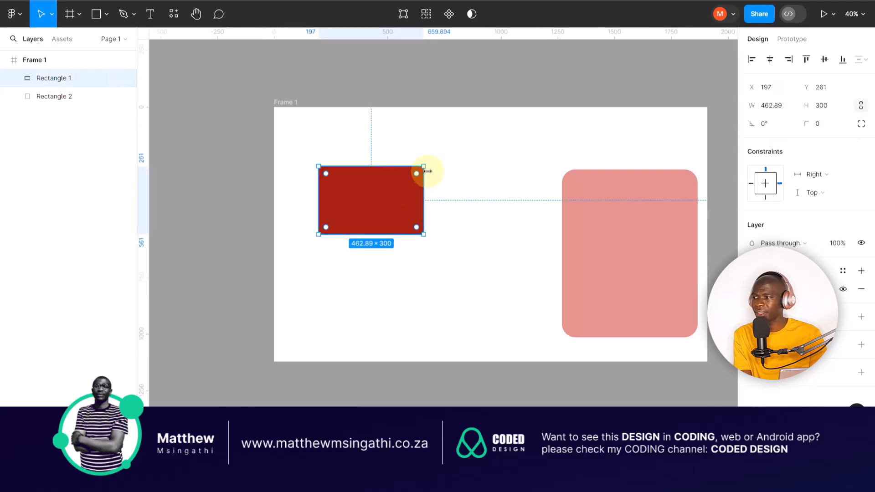
mouse_move(427, 172)
mouse_down()
mouse_move(397, 242)
mouse_move(325, 209)
mouse_move(436, 218)
mouse_move(410, 172)
mouse_up()
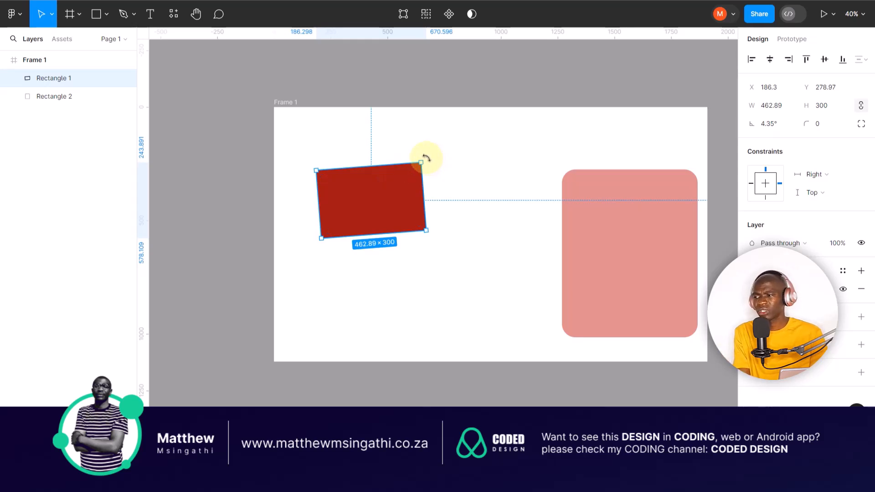
drag(426, 159, 399, 248)
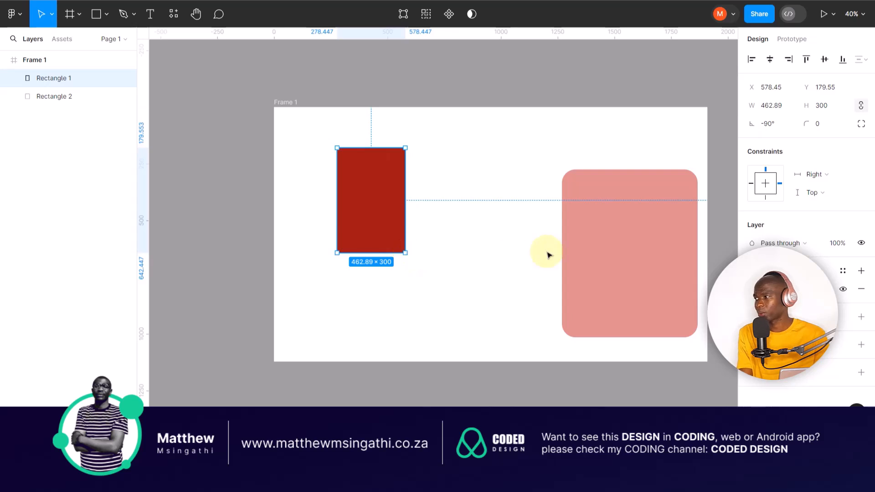
- Round the dark red rectangle's corners freehand to about 81.8, and set the corner radius to 10
click(362, 170)
mouse_move(346, 160)
mouse_down()
mouse_move(368, 190)
mouse_move(353, 164)
mouse_up()
mouse_move(810, 129)
mouse_down()
mouse_move(842, 127)
mouse_move(788, 132)
mouse_move(818, 127)
mouse_up()
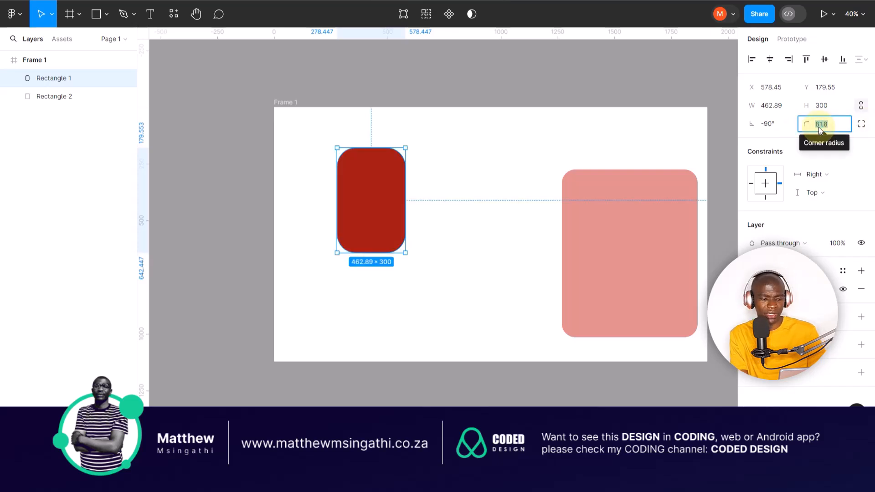
text(10)
key(Return)
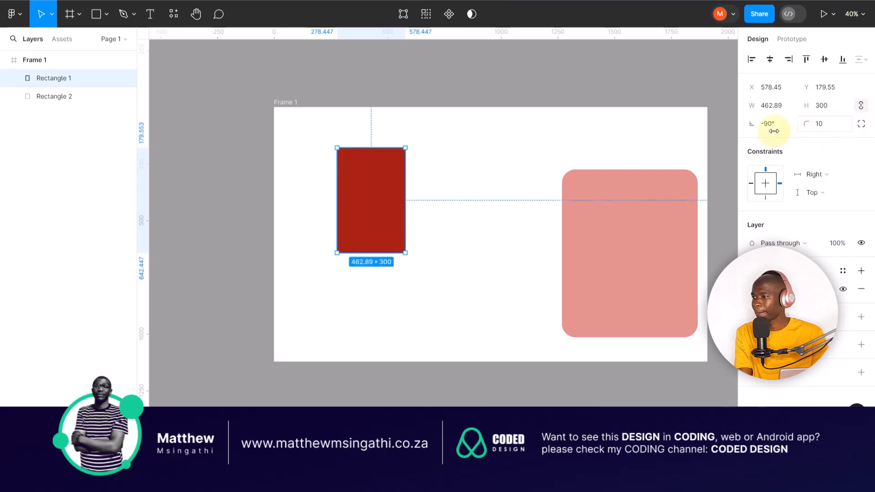
- Move the dark red rectangle to about X 501, Y 227 and set its corner radius to 100
click(520, 148)
drag(401, 156, 401, 177)
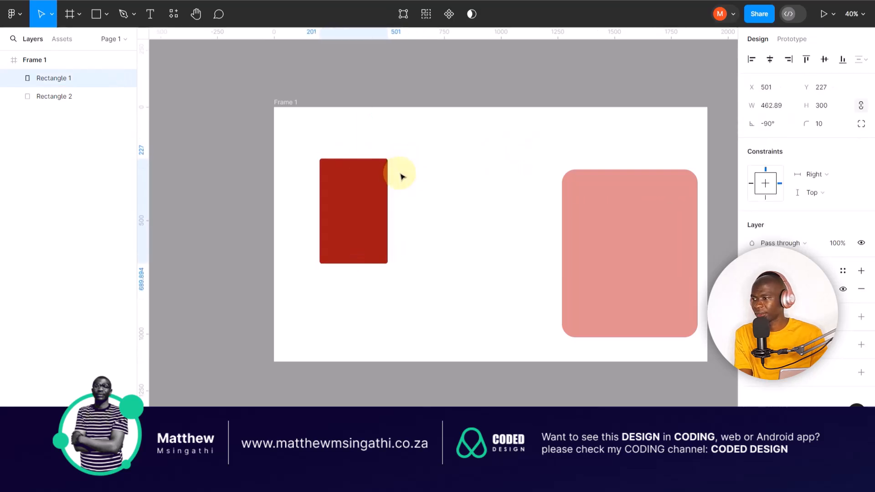
scroll(401, 176, up, 10)
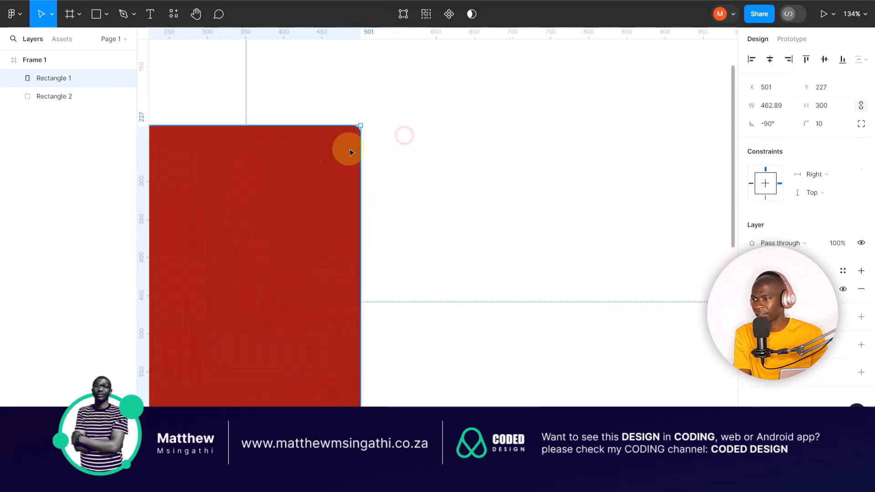
click(820, 124)
text(120)
key(Return)
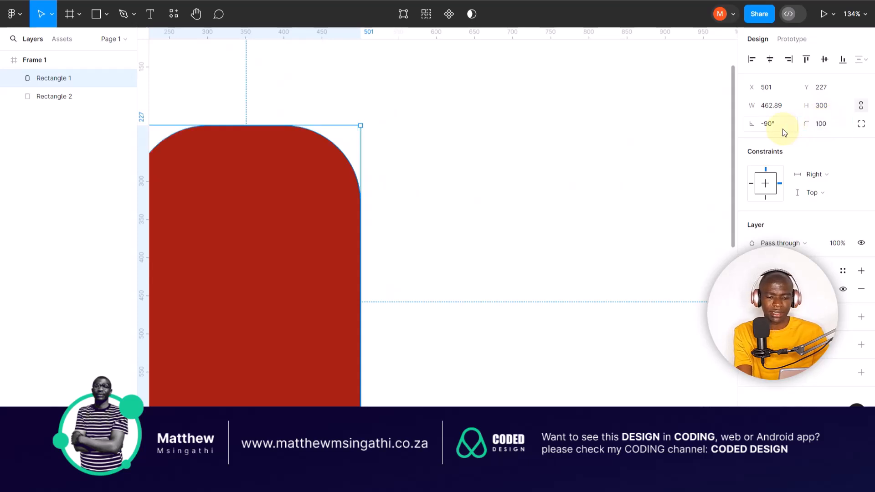
click(454, 172)
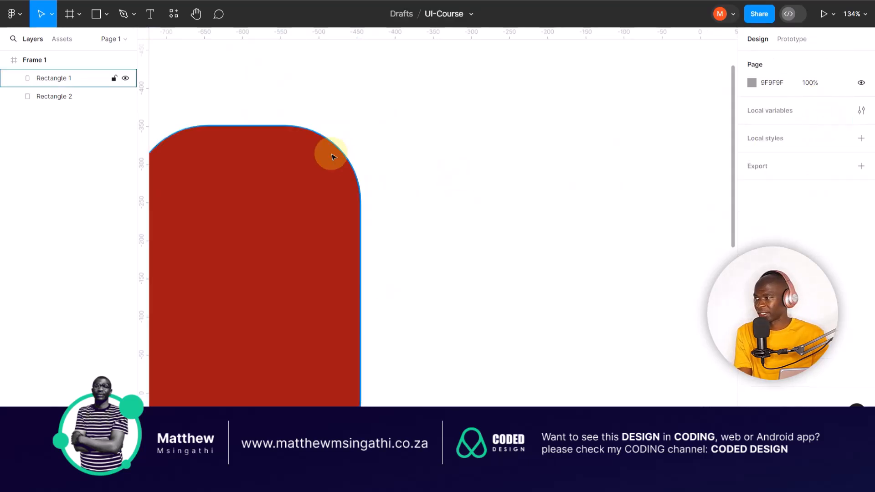
click(281, 178)
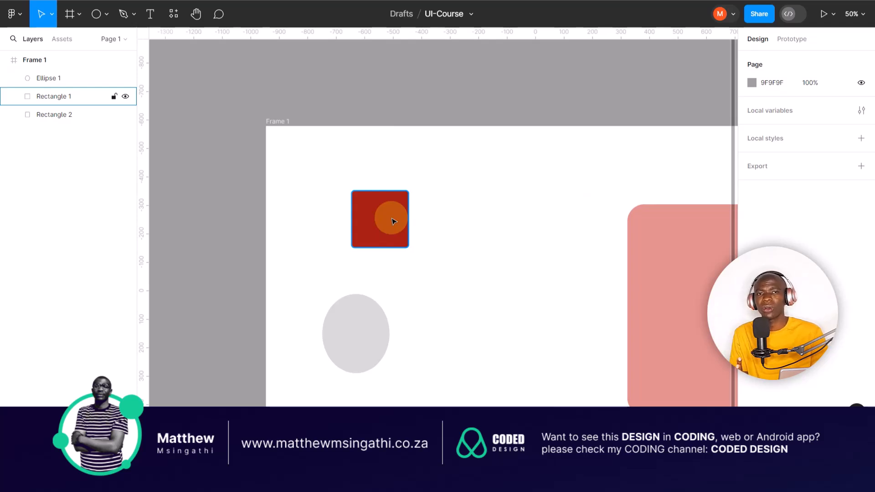
- Set the dark red square's corner radii individually, with 100 for the top-left corner and 0 for the bottom-right corner
click(378, 221)
scroll(377, 221, up, 5)
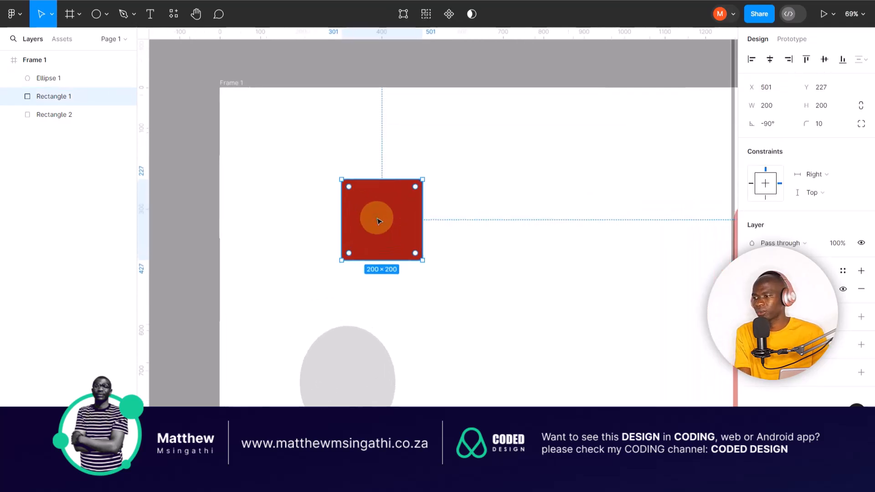
double_click(429, 179)
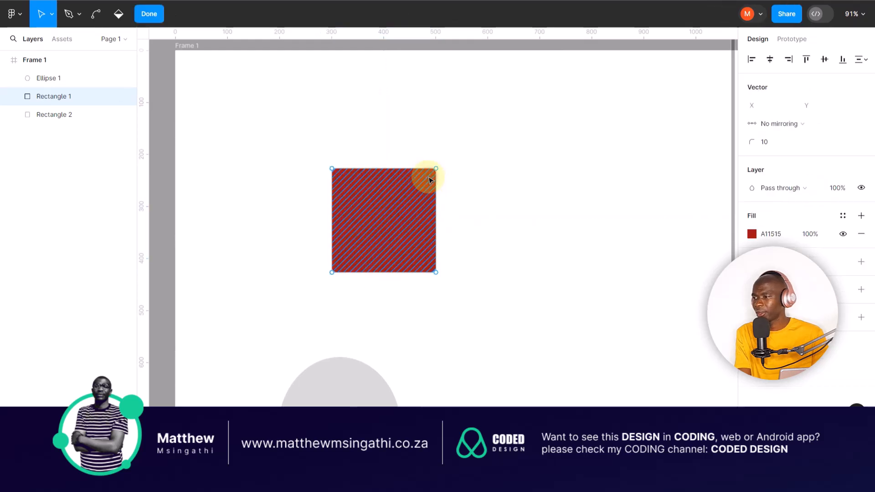
key(Escape)
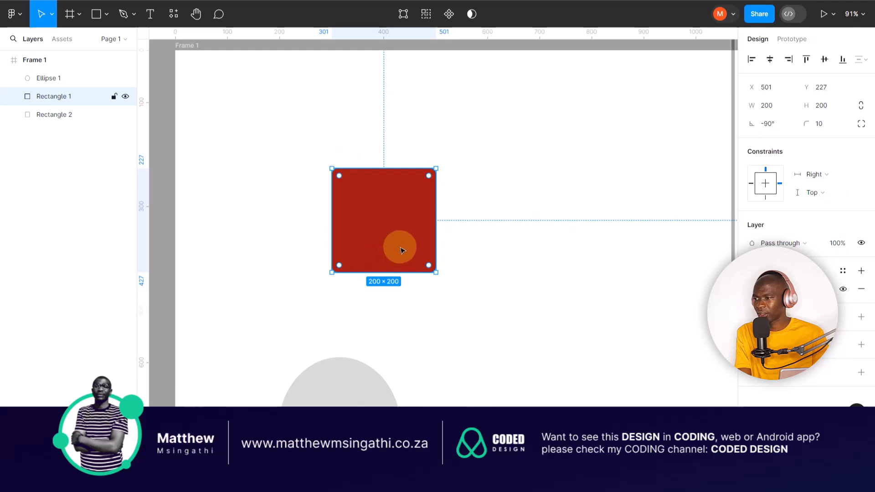
click(861, 124)
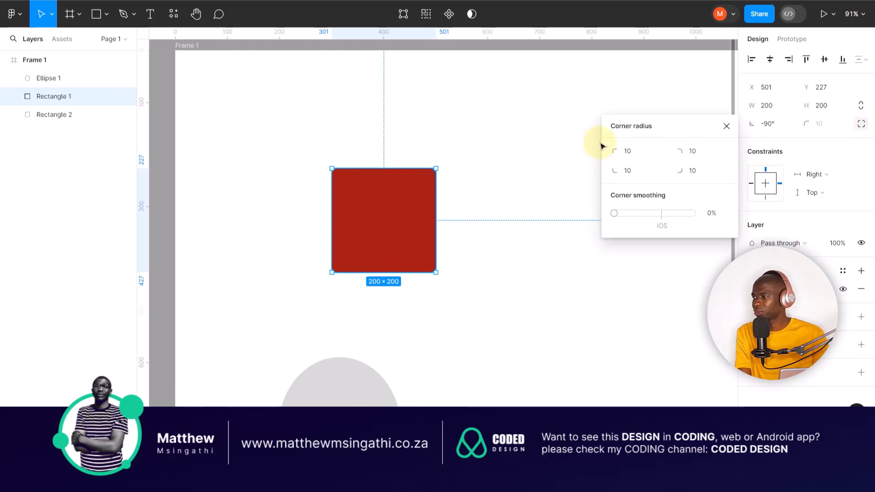
click(640, 156)
text(100)
key(Return)
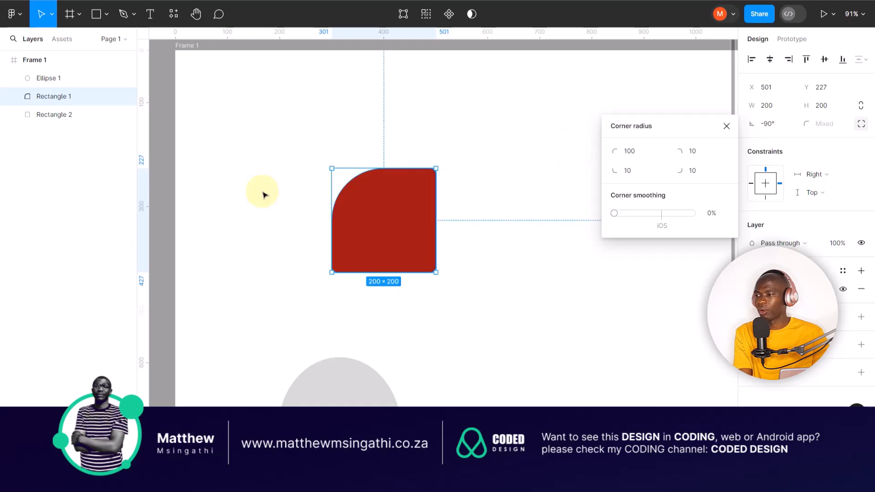
click(693, 170)
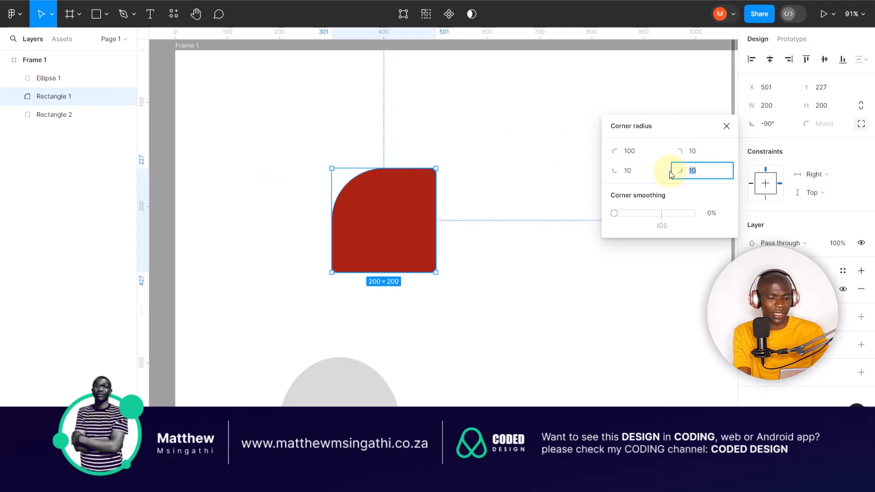
text(0)
click(493, 272)
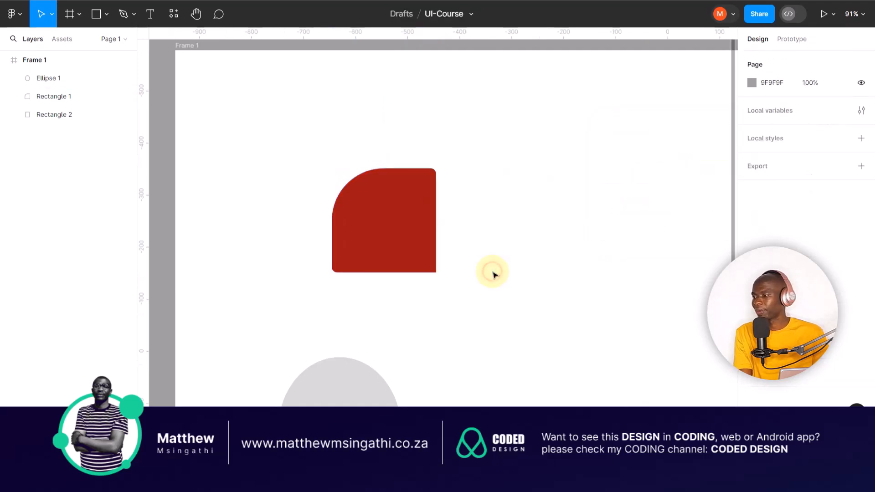
- Adjust the dark red square's corners individually on the canvas, tightening the top-left slightly and strongly rounding the bottom-right and top-right
click(406, 197)
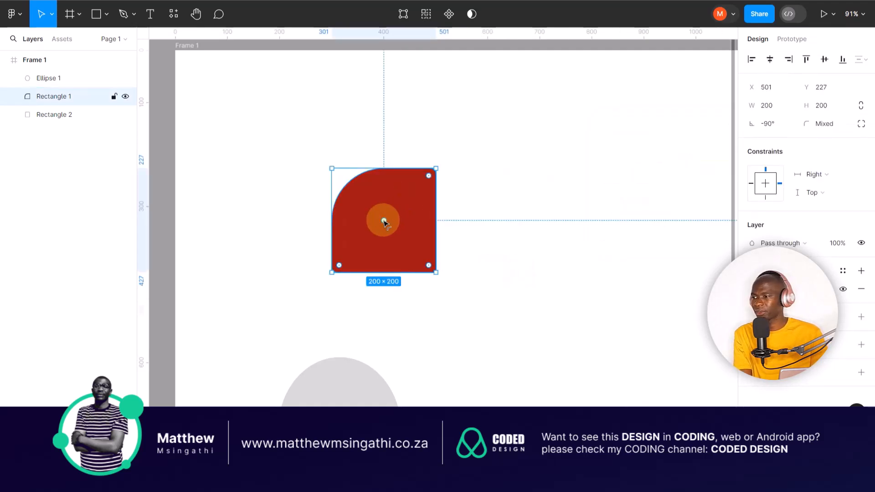
drag(384, 221, 372, 209)
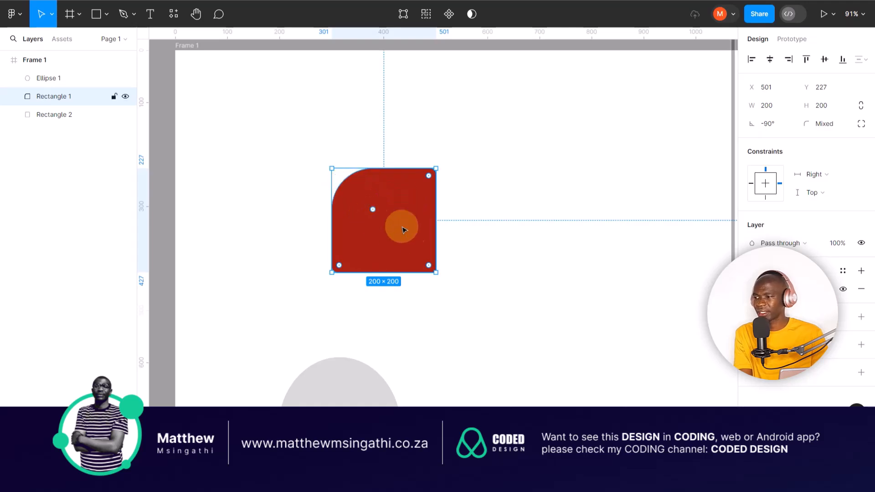
double_click(428, 263)
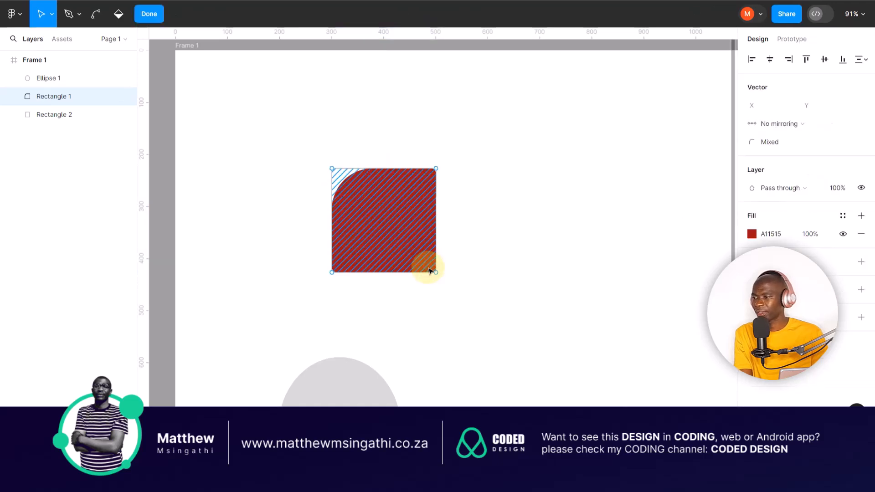
click(494, 270)
drag(426, 261, 402, 239)
drag(428, 176, 370, 250)
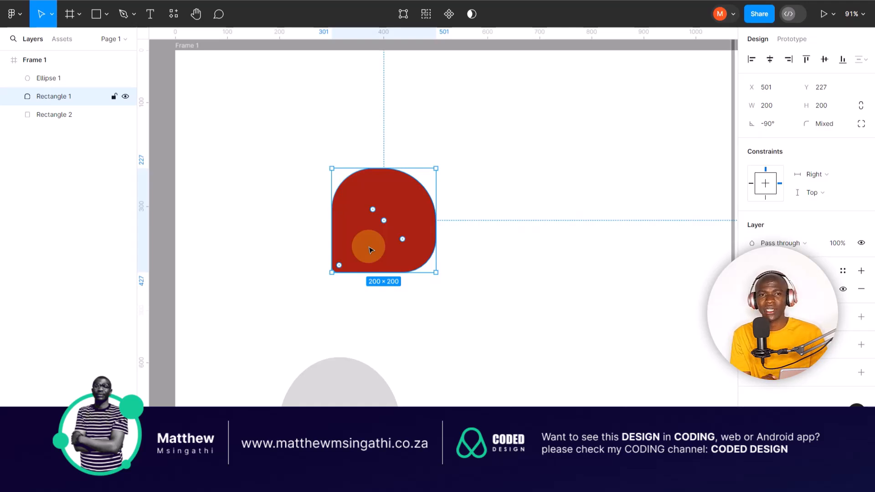
click(490, 283)
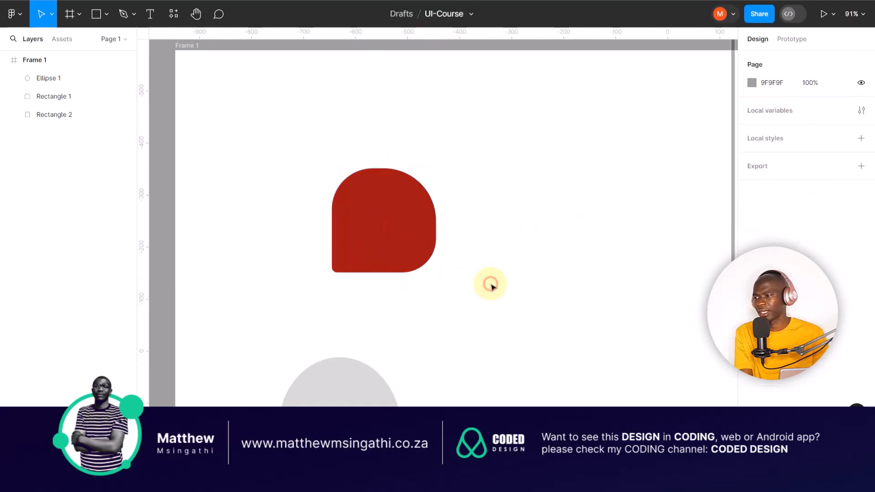
- Move the dark red square to about X 398, Y 131 and the grey ellipse to about X 213, Y 468
scroll(373, 231, down, 3)
drag(388, 216, 346, 186)
click(398, 242)
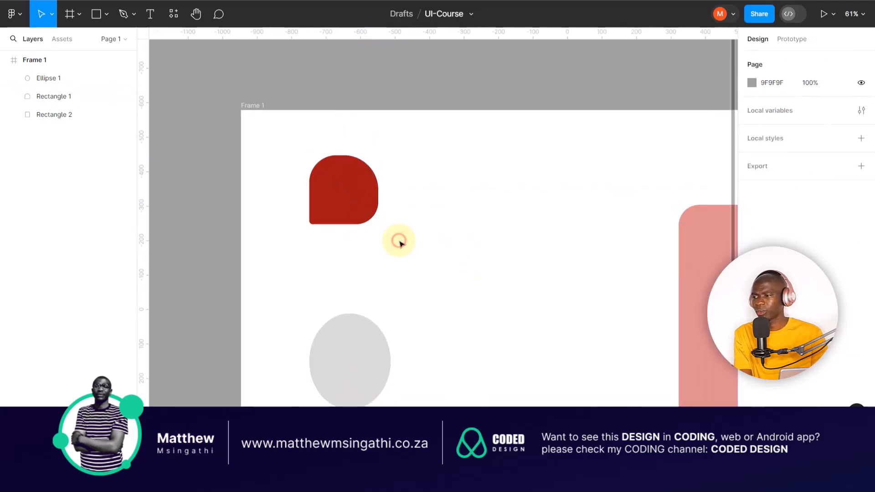
click(358, 197)
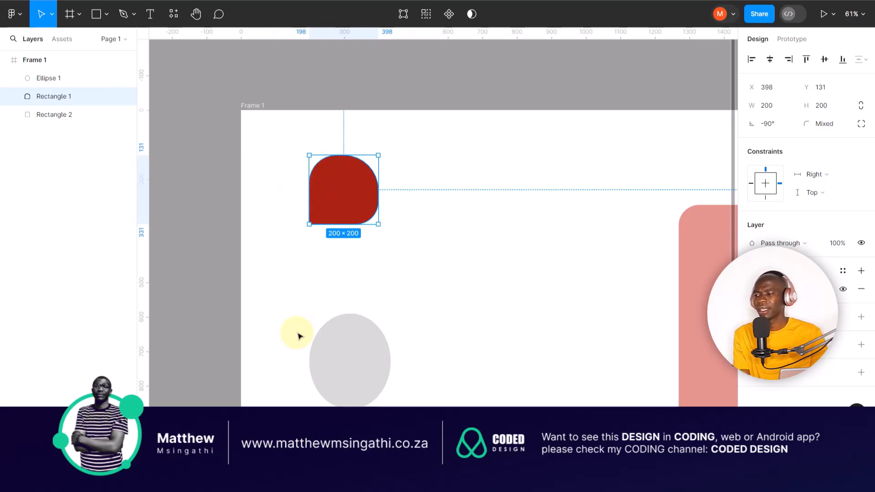
click(353, 357)
drag(347, 350, 353, 308)
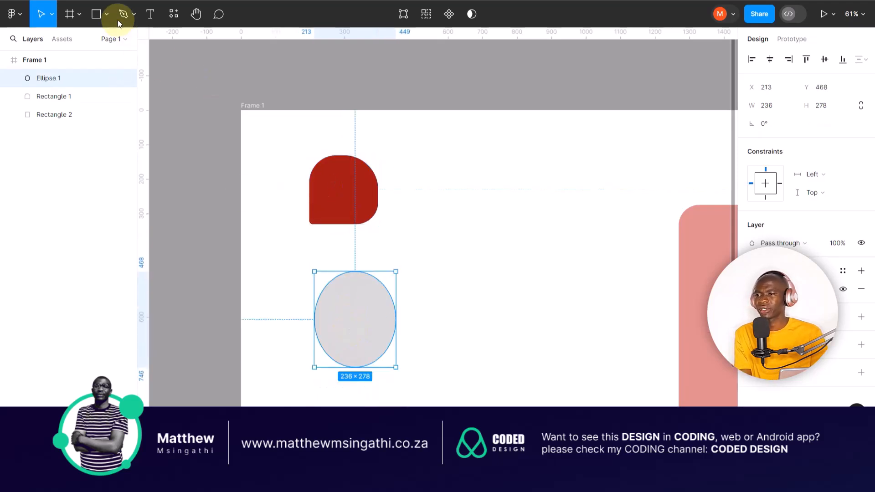
- Draw a circle about 259 × 259 at about X 636, Y 218 in the frame
click(106, 19)
click(54, 81)
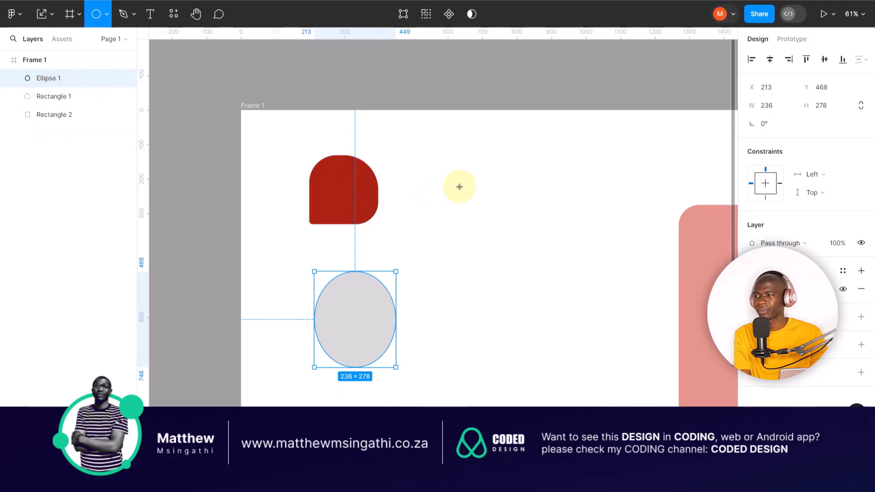
drag(460, 185, 549, 274)
click(522, 329)
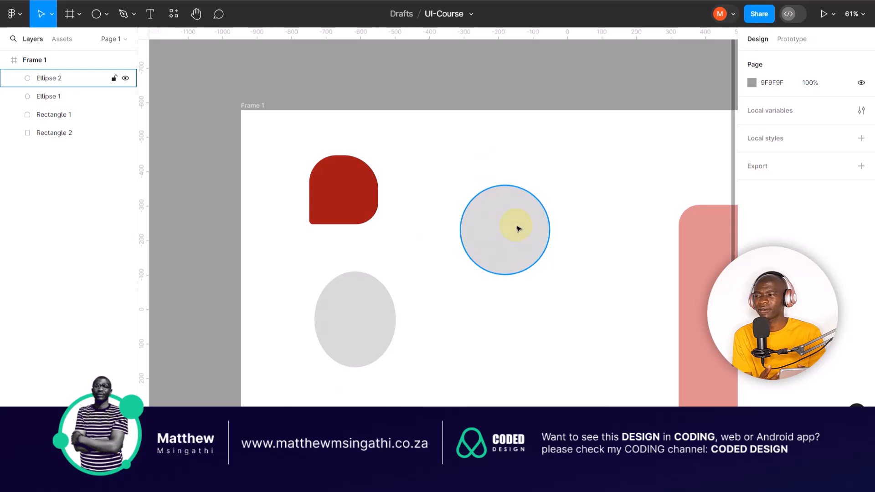
- Copy the Wikipedia songbird picture from the Google results in the browser and paste it into the new circle in Figma
click(503, 228)
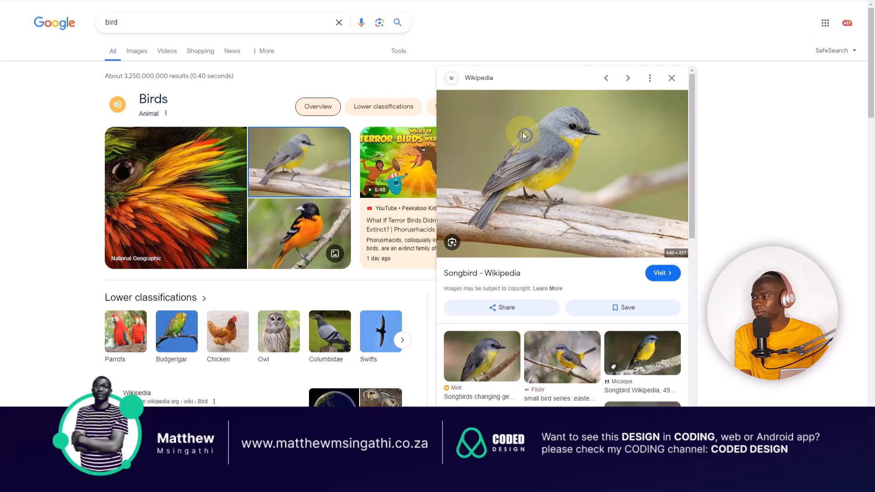
right_click(524, 135)
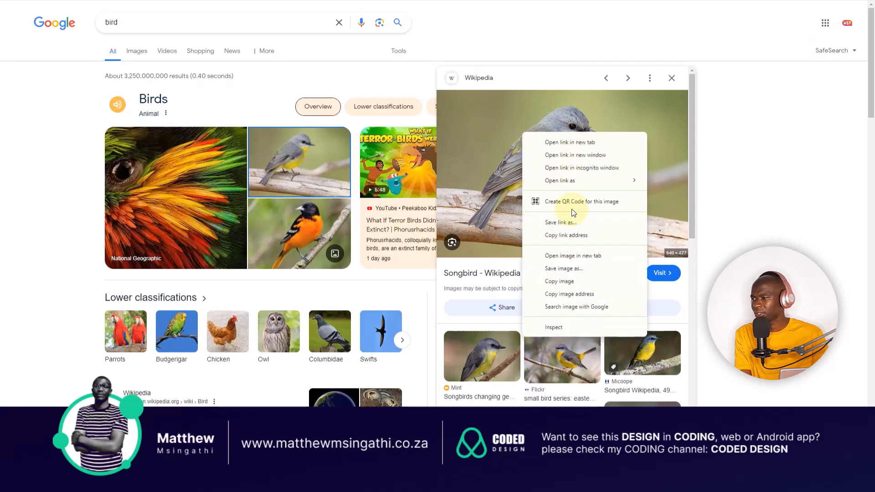
click(552, 279)
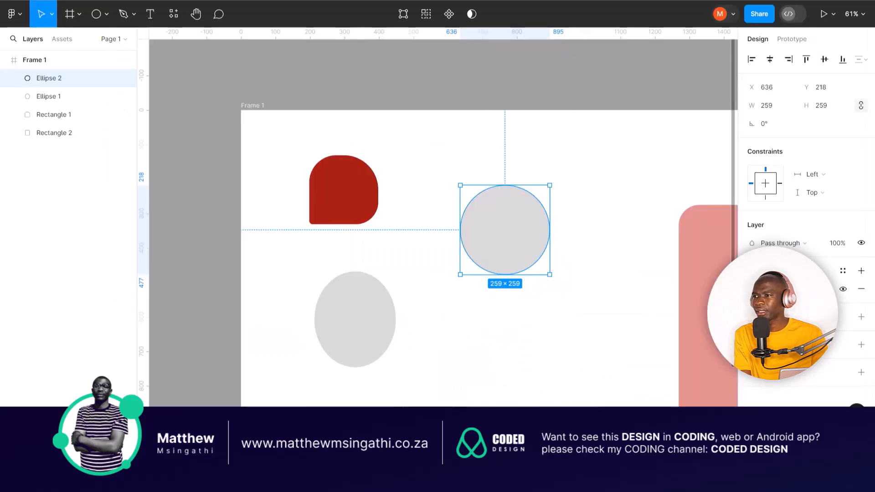
click(509, 232)
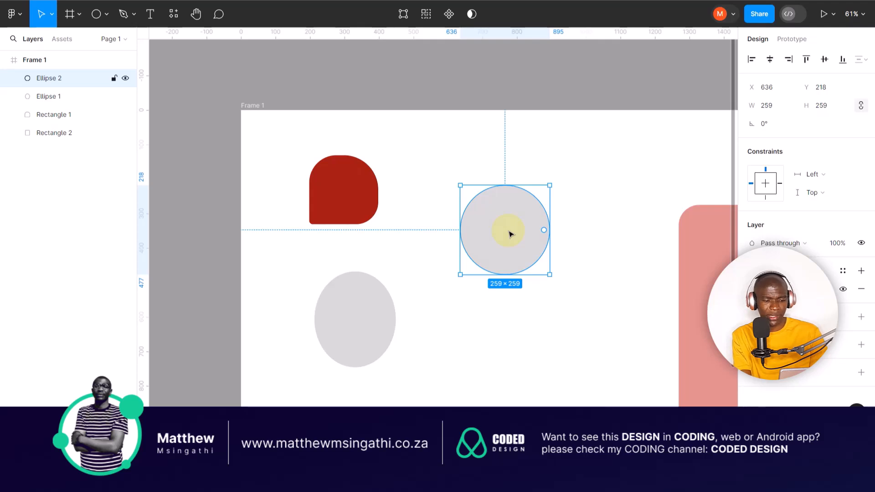
key(ctrl+v)
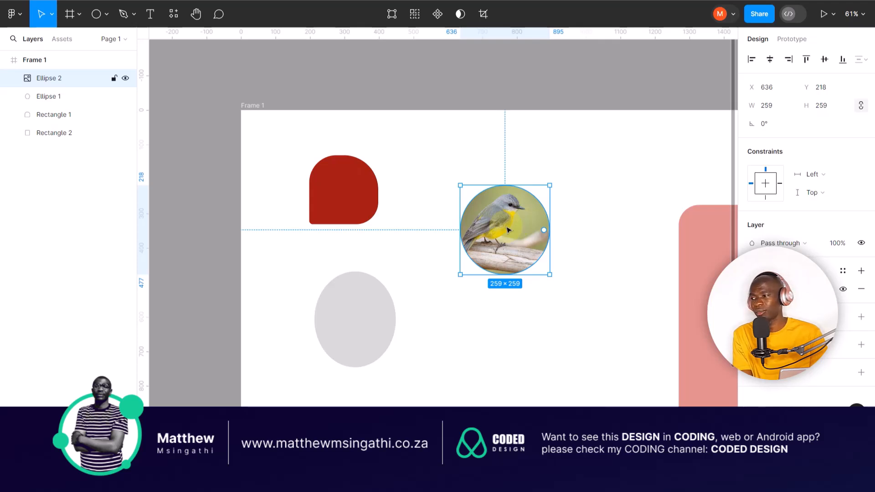
click(344, 192)
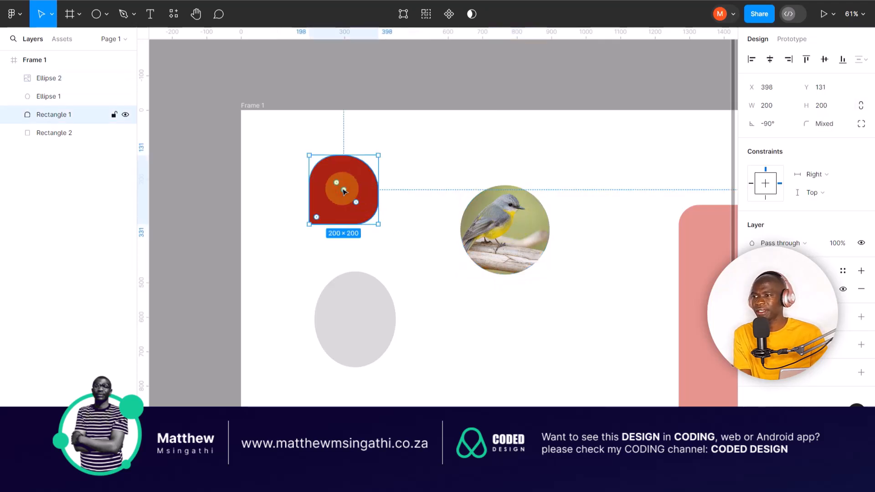
click(107, 15)
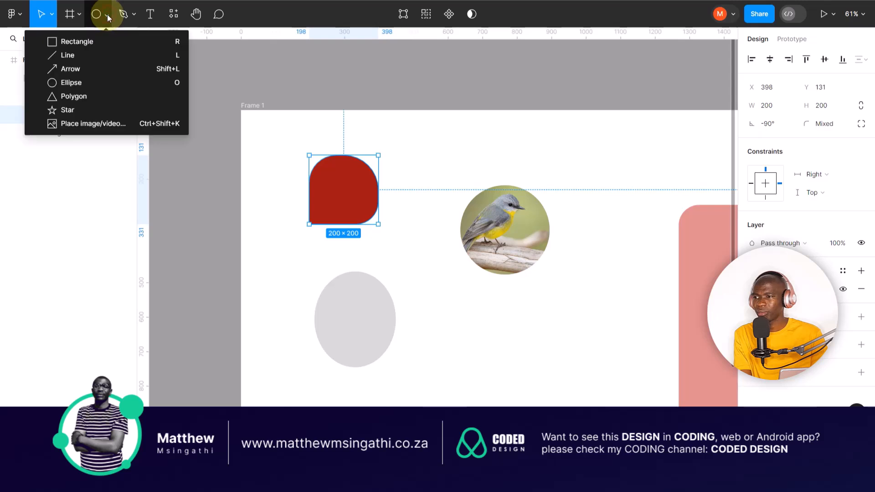
click(68, 41)
drag(431, 303, 445, 341)
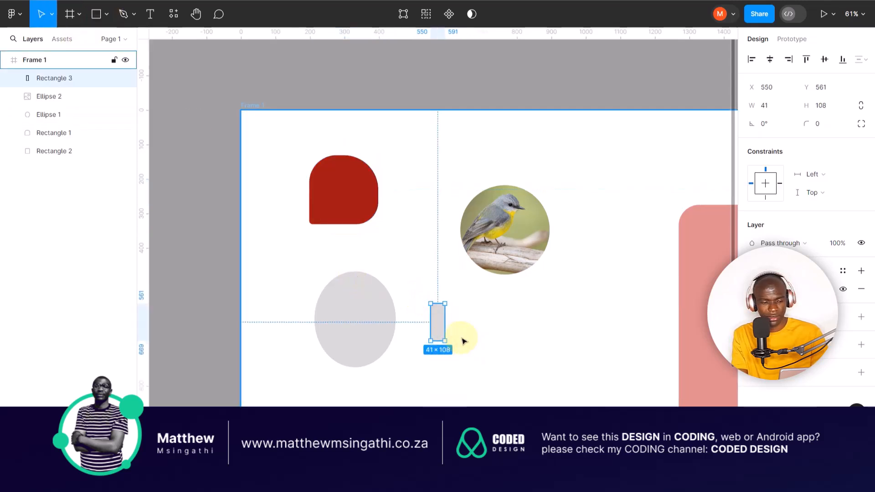
key(ctrl+z)
- Draw a square about 237 × 237 at about X 640, Y 561 below the bird circle and fill it with the copied bird picture
click(106, 14)
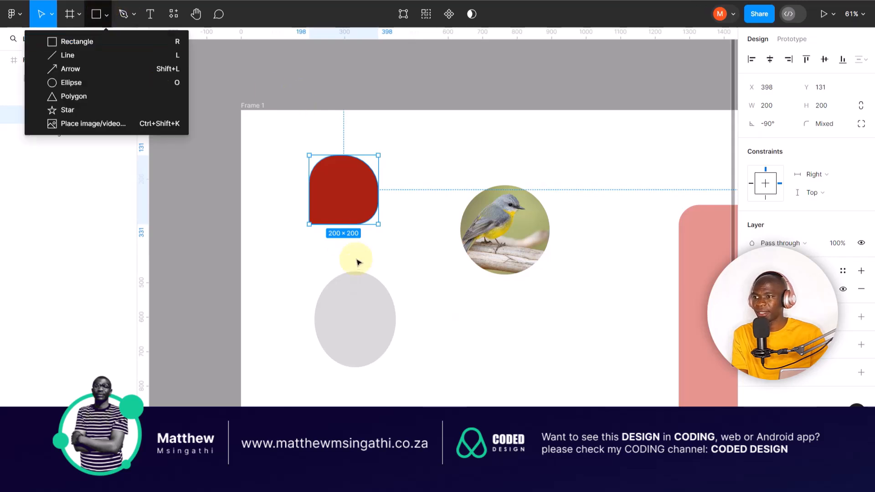
click(96, 14)
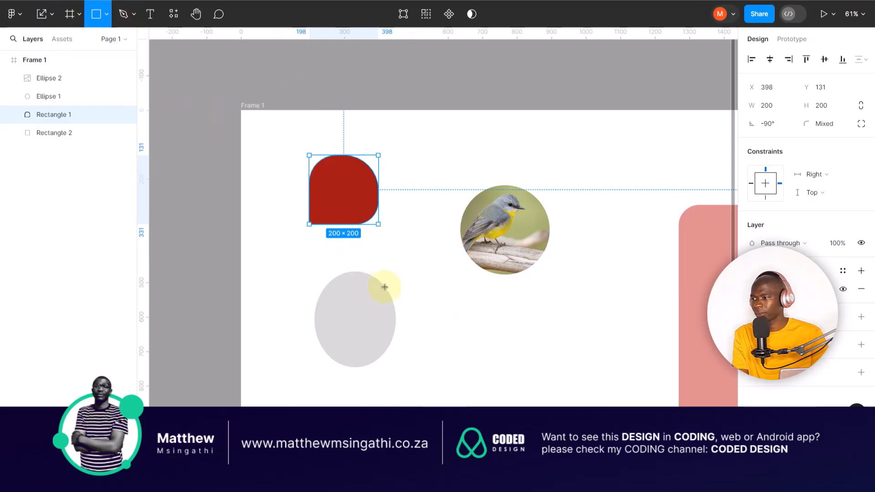
drag(462, 304, 544, 385)
click(517, 312)
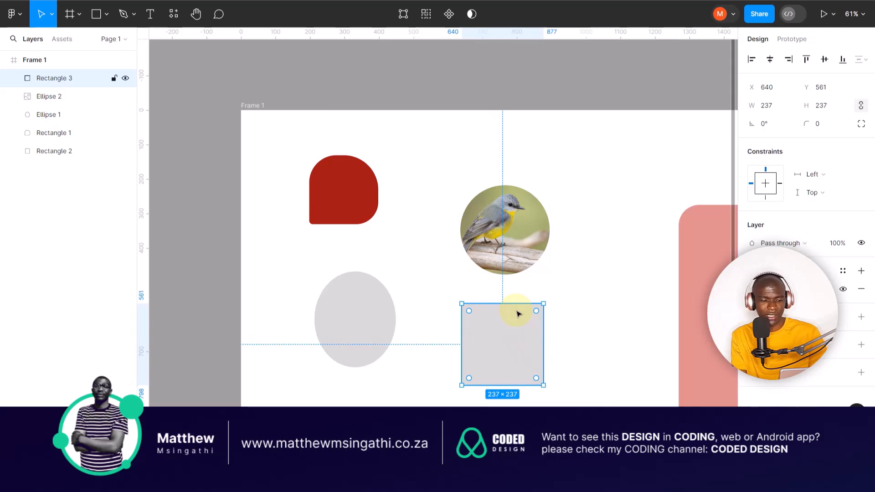
key(ctrl+alt+v)
click(521, 328)
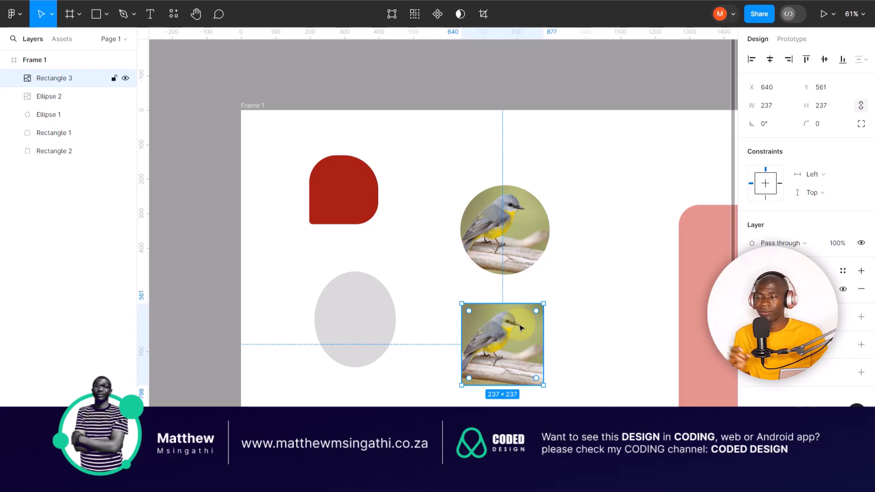
- Set the bird square's corner radius to 237 and place a duplicate of it at about X 955, Y 432
click(785, 111)
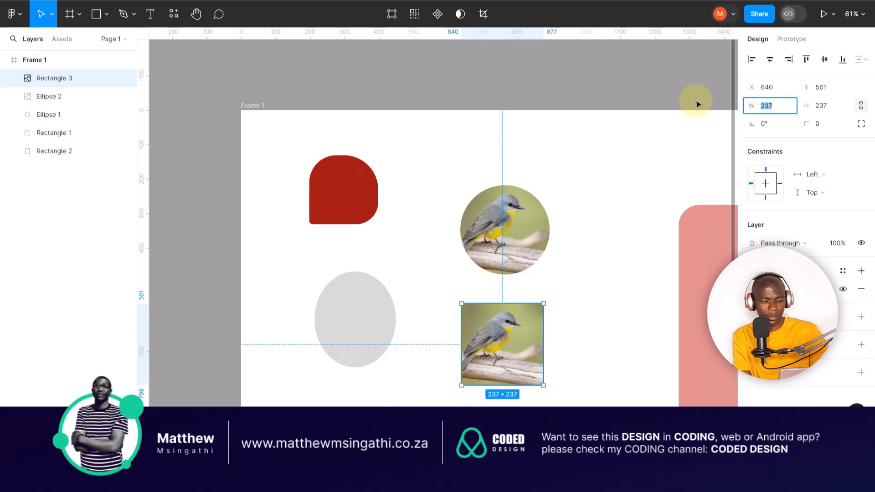
click(827, 124)
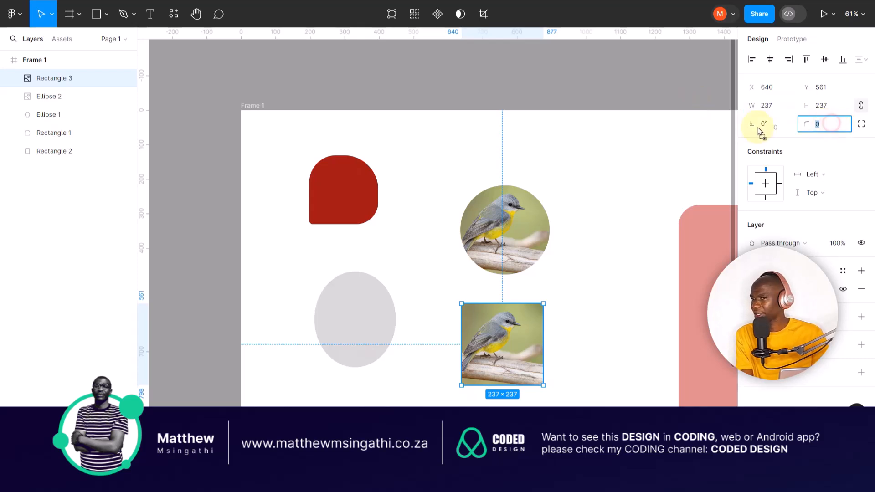
text(237)
key(Return)
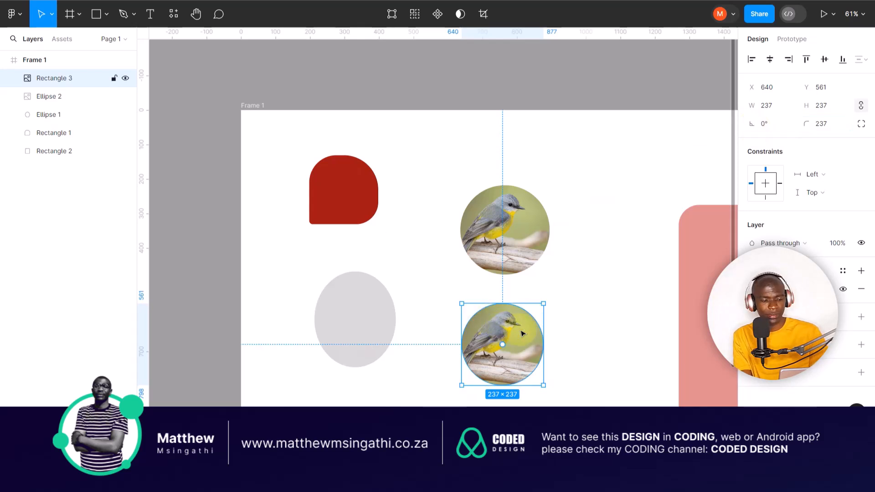
key(ctrl+d)
drag(523, 334, 632, 289)
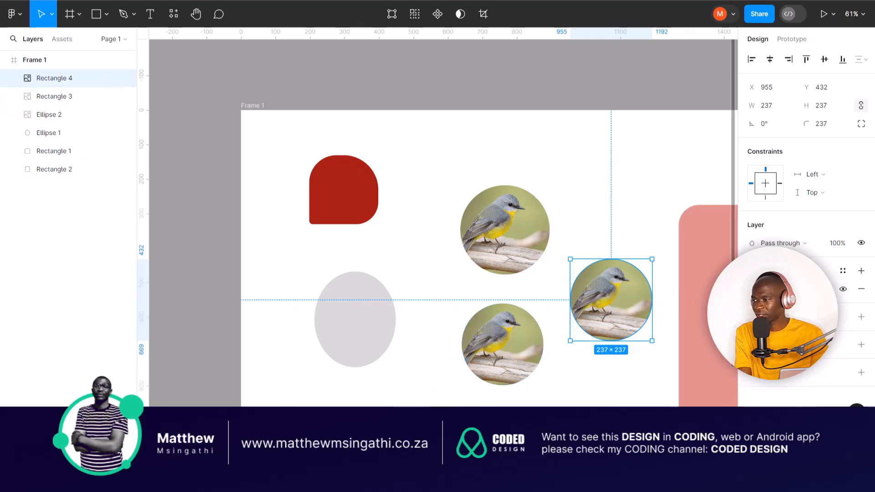
- Set the duplicate bird square's corner radius to 100, reduce it to 50, and move the shape to about X 937, Y 543
click(836, 125)
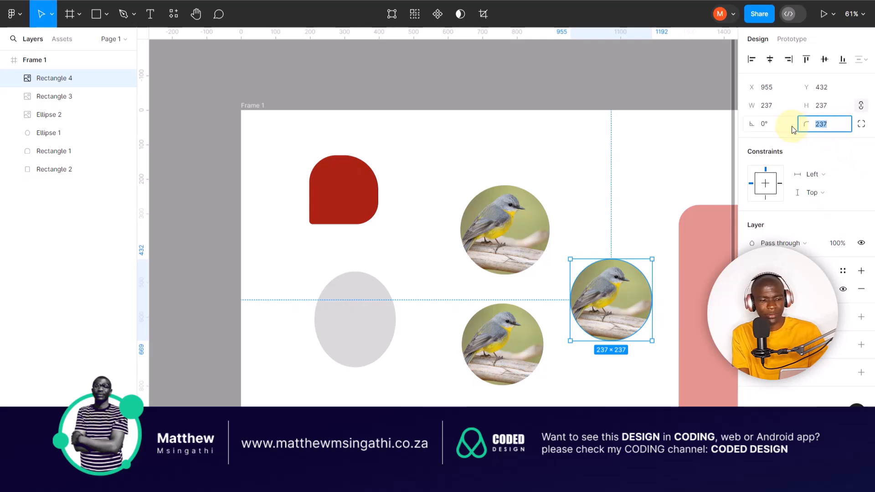
text(100)
key(Return)
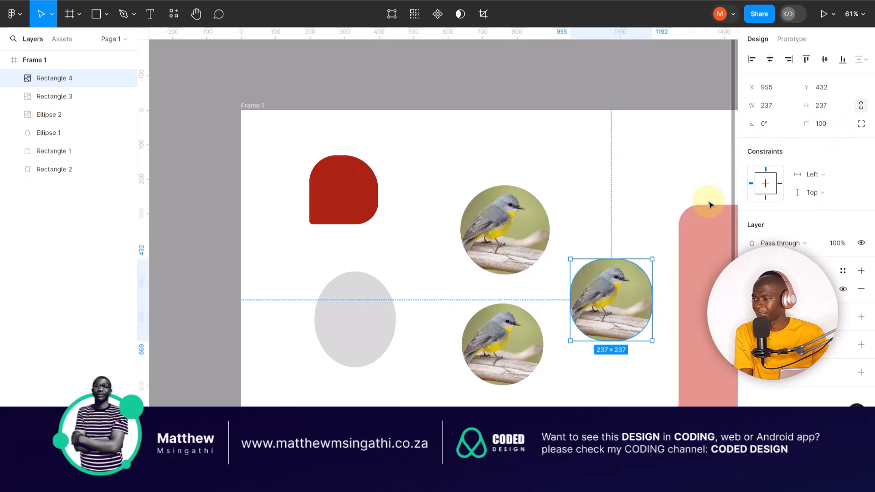
click(839, 128)
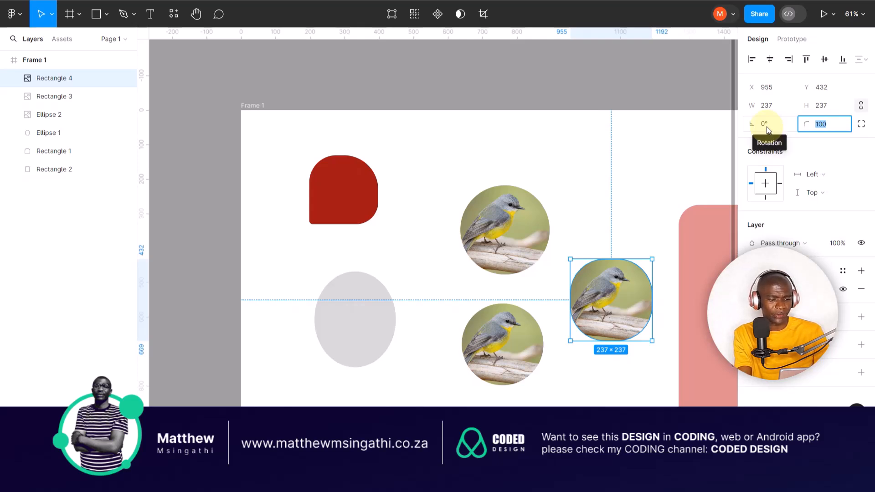
text(50)
key(Return)
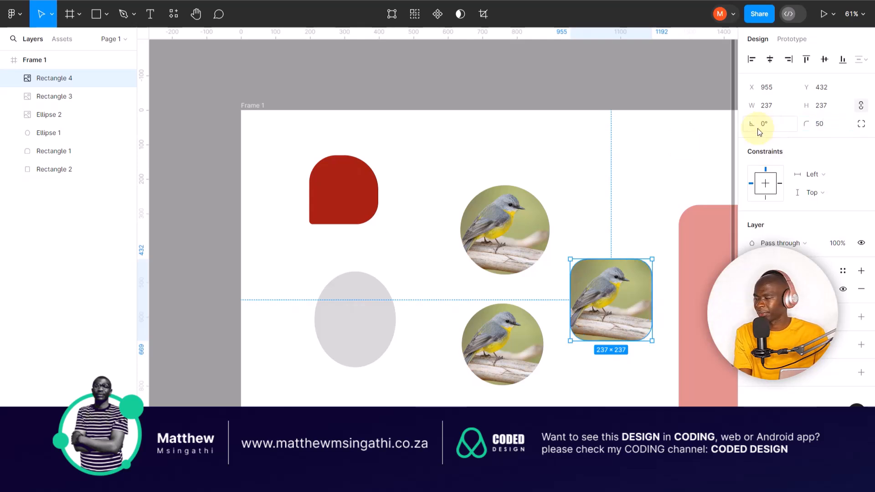
click(609, 152)
drag(601, 328, 601, 348)
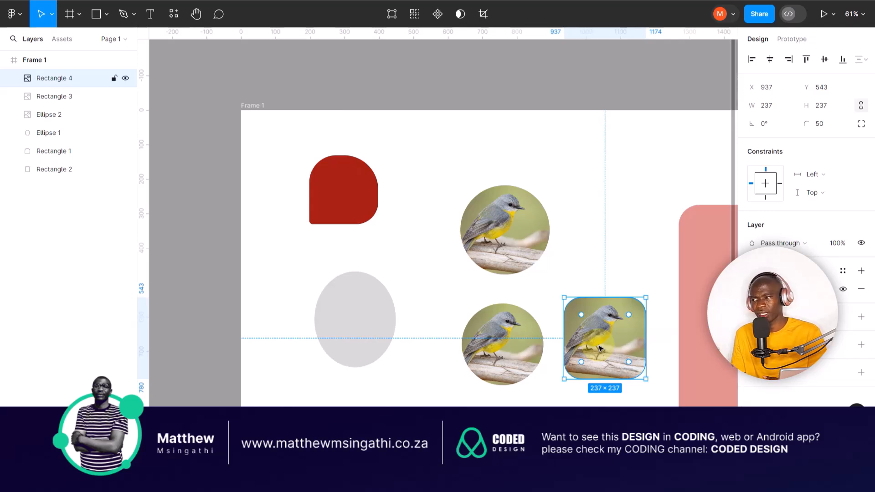
- Delete the red rounded shape, the grey ellipse and the three bird-filled shapes, leaving out the large pink rectangle
drag(279, 132, 645, 398)
key(Delete)
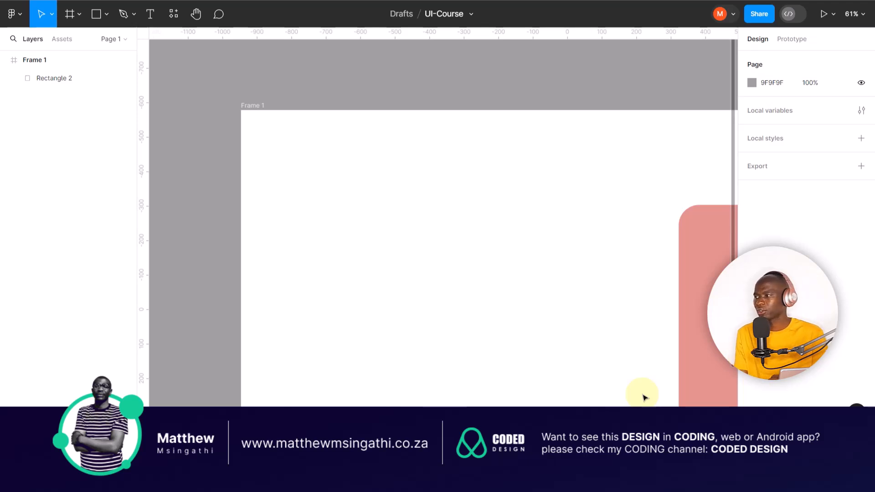
- Move the large pink rounded rectangle toward the middle of Frame 1, to about X 637, Y 191
click(701, 238)
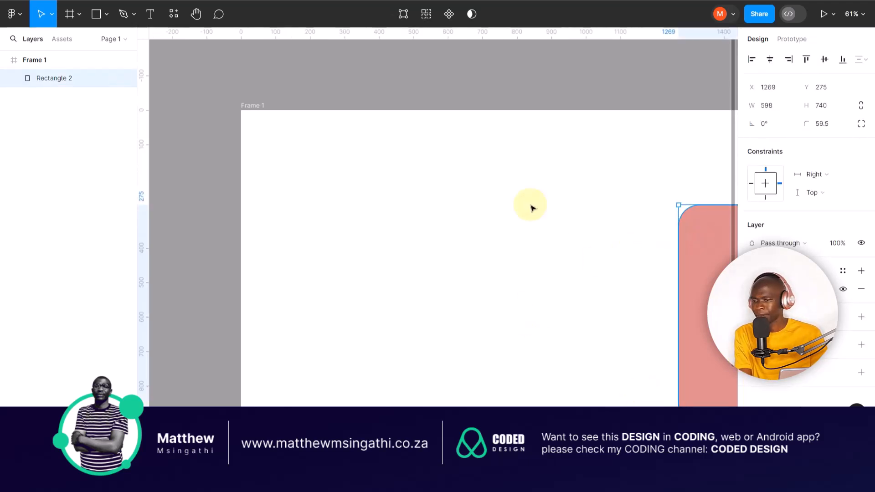
scroll(532, 205, down, 5)
scroll(558, 218, right, 2)
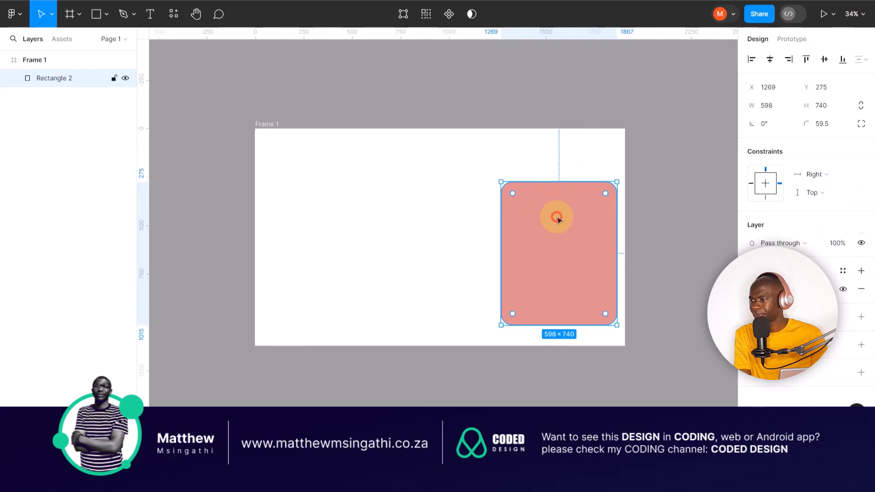
double_click(556, 218)
click(553, 222)
key(Escape)
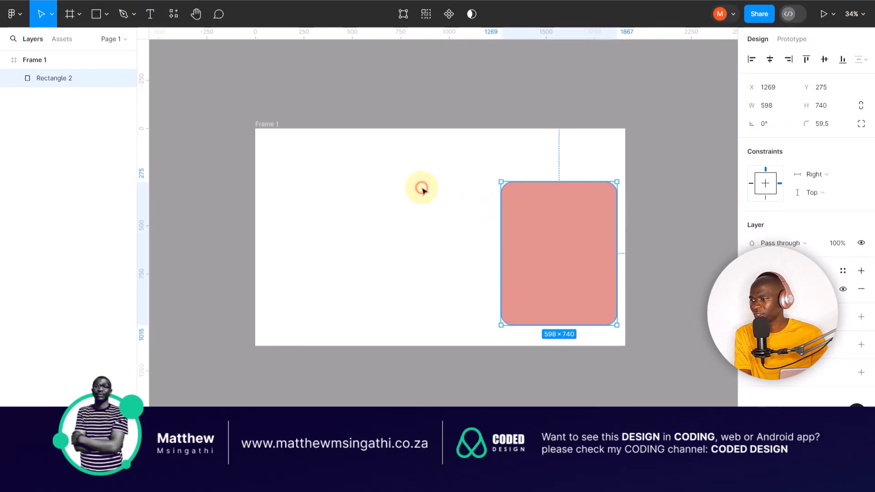
drag(522, 220, 400, 204)
click(542, 224)
click(489, 224)
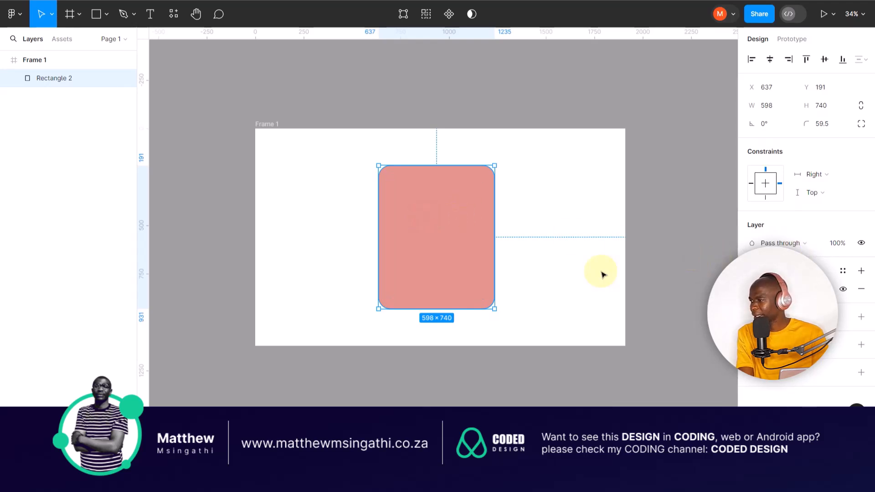
- Change the rounded rectangle's fill to the pale greyish pink C8B7B7
click(752, 288)
drag(651, 205, 613, 171)
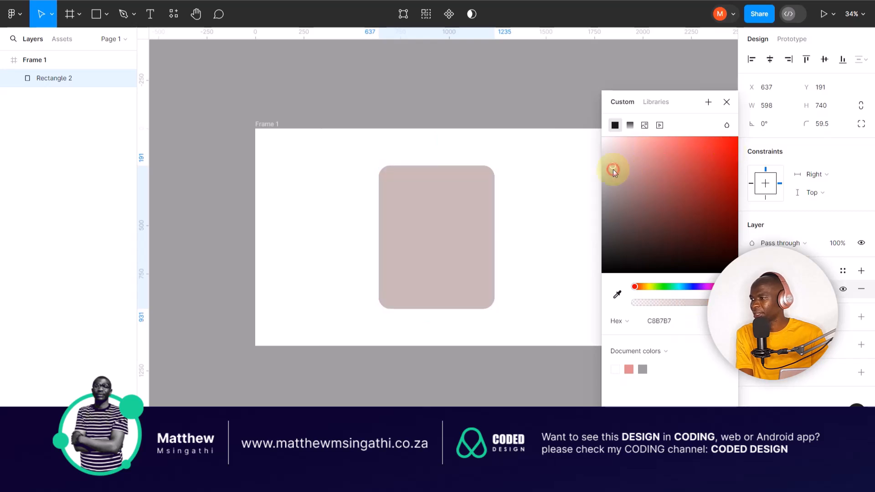
click(547, 170)
click(491, 203)
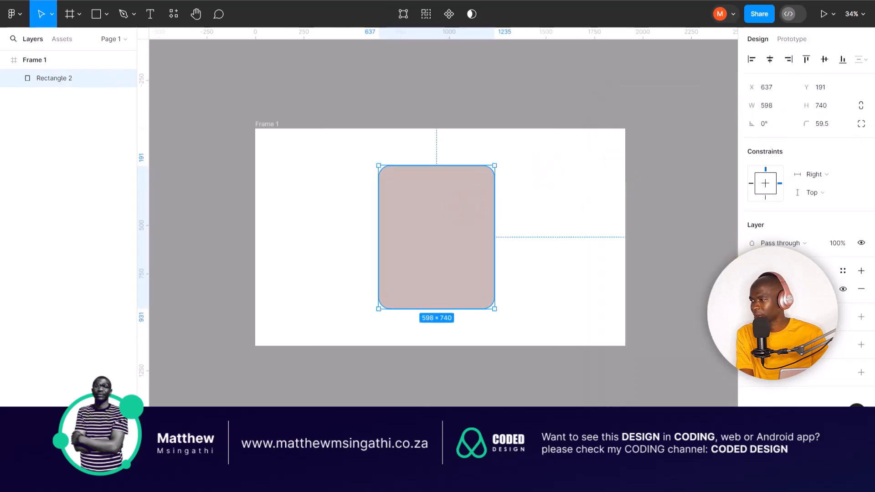
- Set the rounded rectangle's fill to red DC0C0C and its layer opacity to 50%
click(752, 289)
click(730, 156)
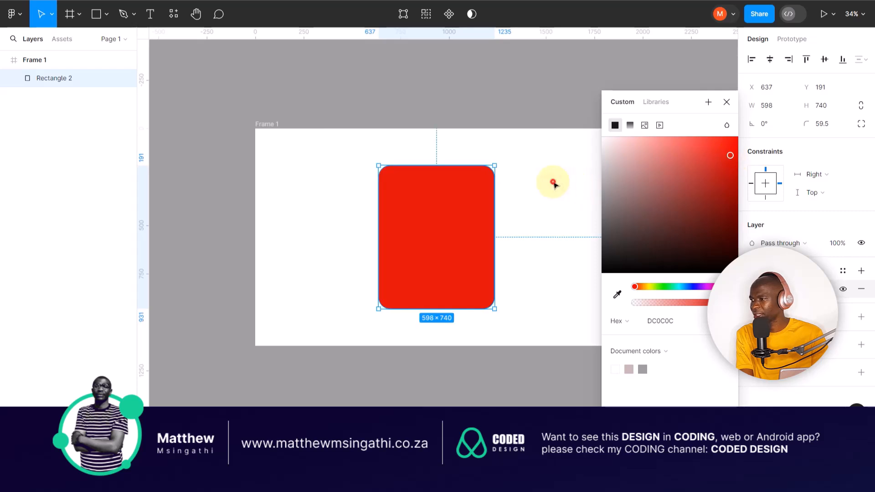
click(553, 182)
click(471, 214)
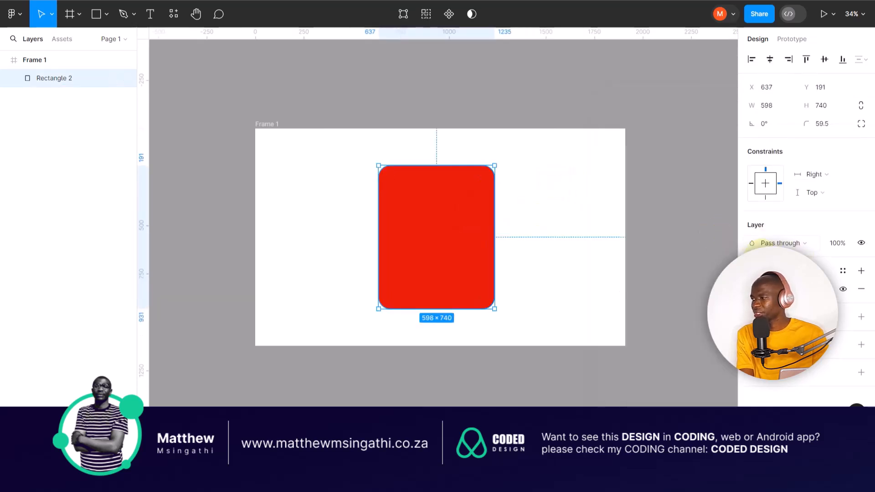
click(843, 244)
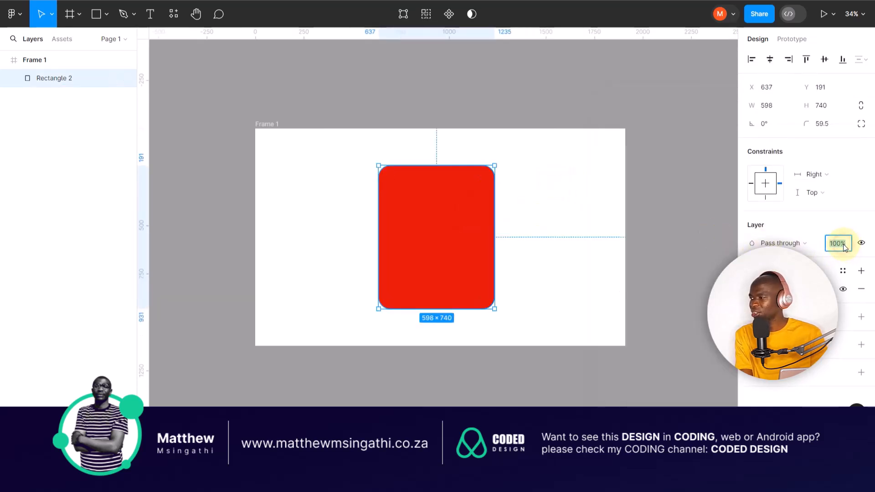
text(50)
key(Return)
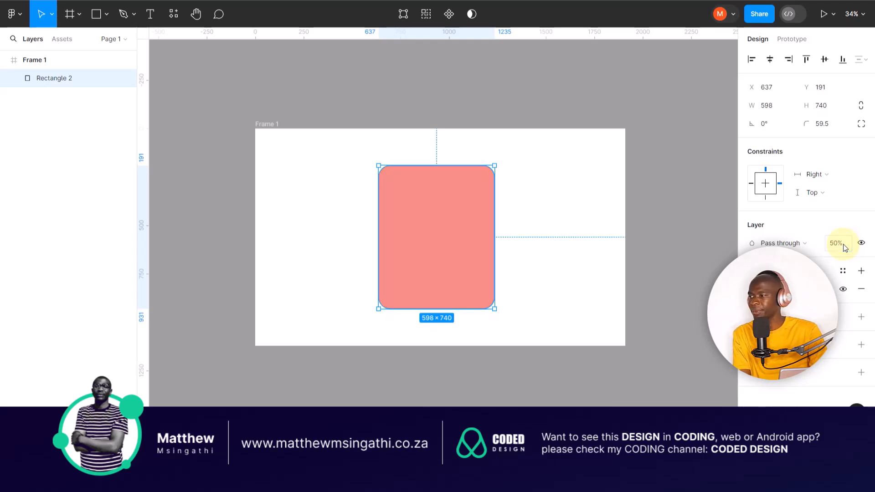
click(607, 211)
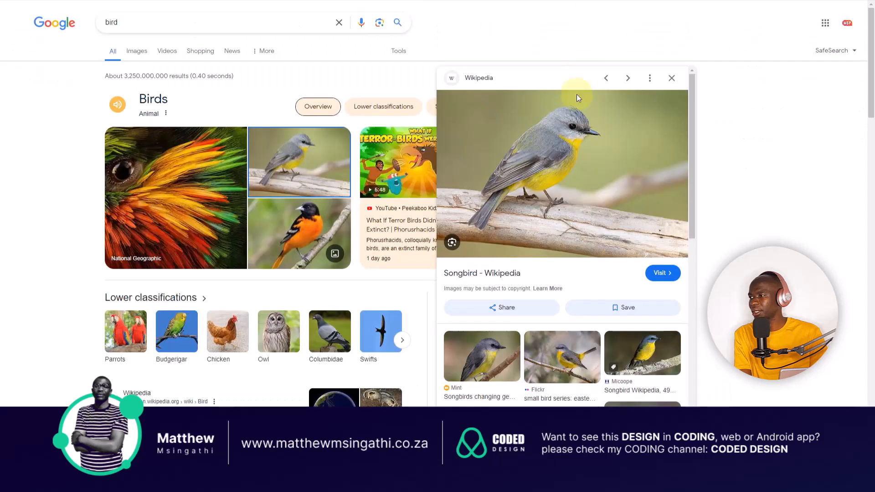
- Copy the Wikipedia songbird picture from the Google results in the browser and paste it into Frame 1 in Figma
right_click(572, 121)
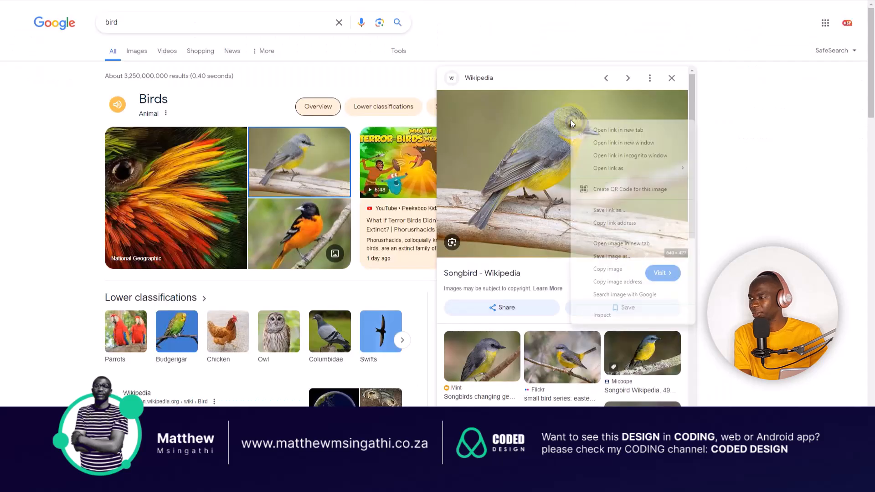
click(607, 257)
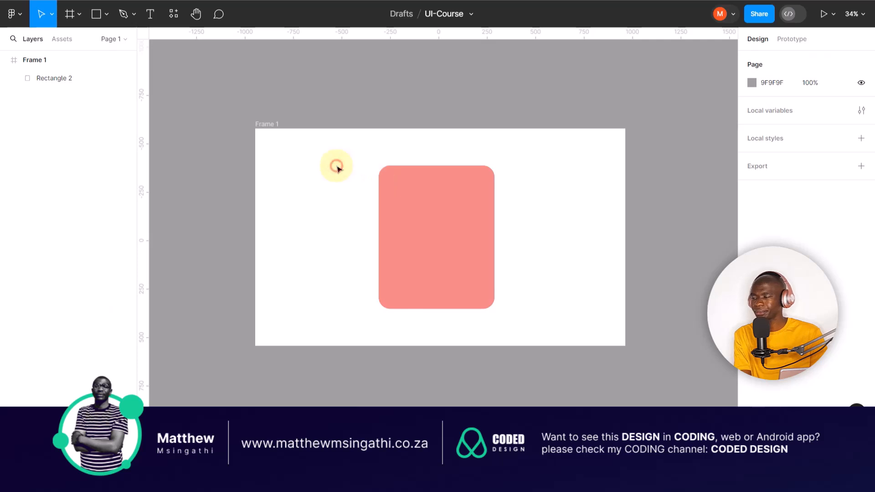
click(337, 169)
key(ctrl+v)
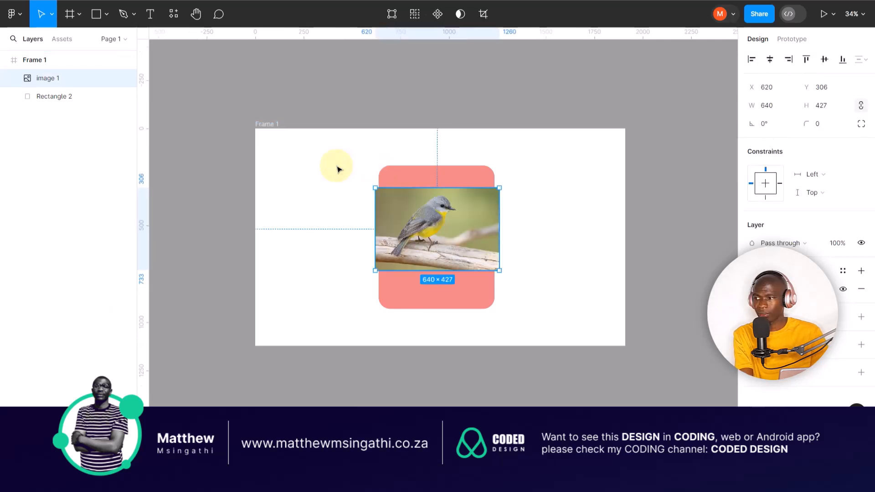
- Enlarge the pasted bird image to about 1290 × 861 at about X 310, Y 93, and send it behind the rounded rectangle
drag(500, 186, 625, 105)
drag(546, 192, 486, 234)
right_click(485, 235)
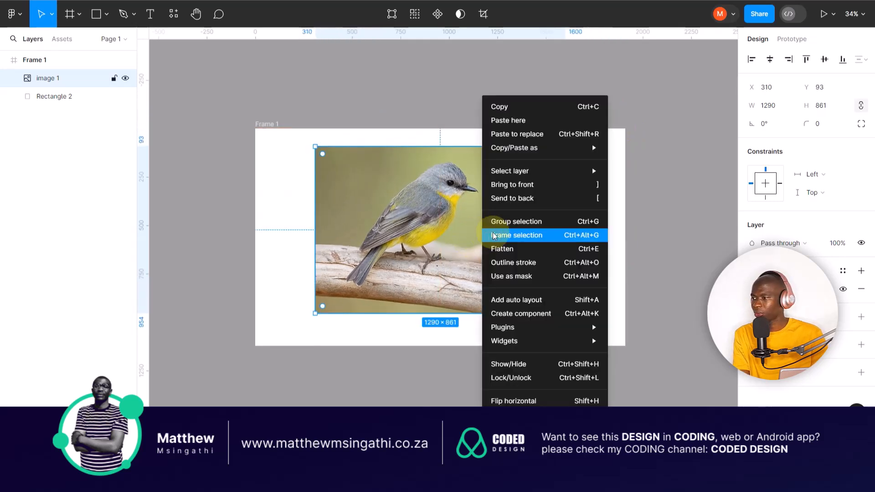
click(549, 199)
click(592, 229)
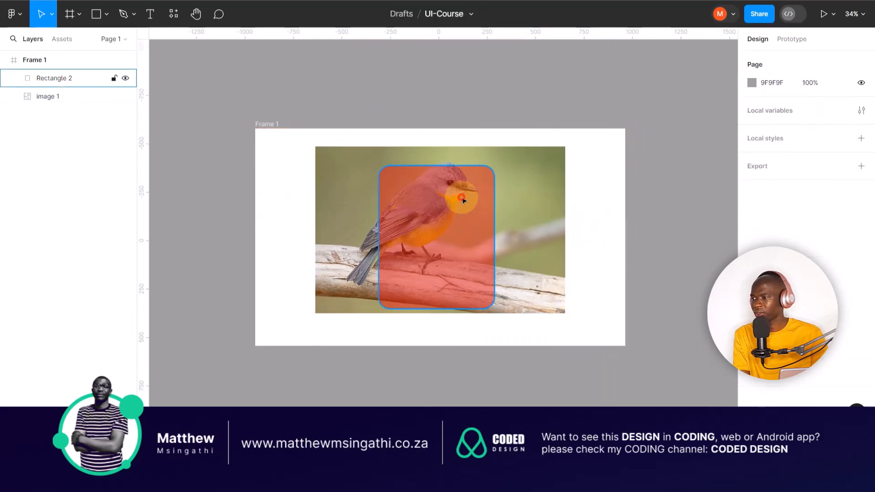
- Move the rounded rectangle over the bird image to about X 705, Y 191 and set its layer opacity to 80%
mouse_move(437, 201)
mouse_down()
mouse_move(469, 202)
mouse_move(454, 204)
mouse_up()
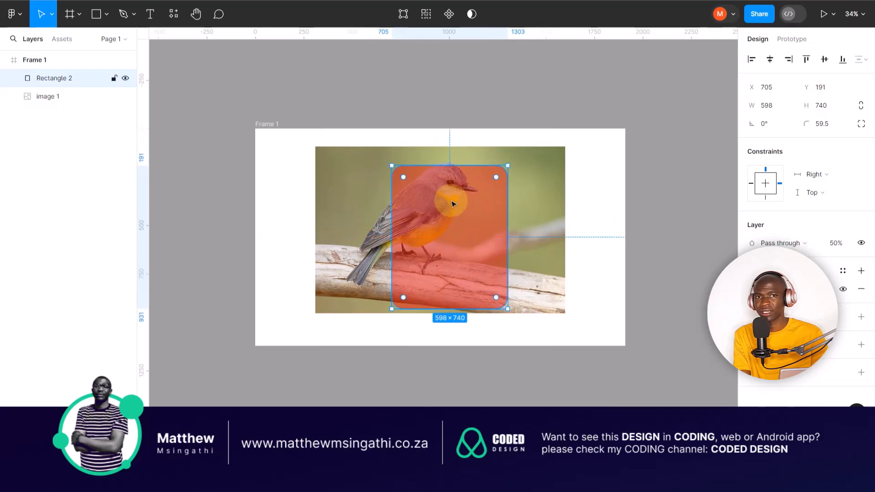
click(848, 247)
text(80)
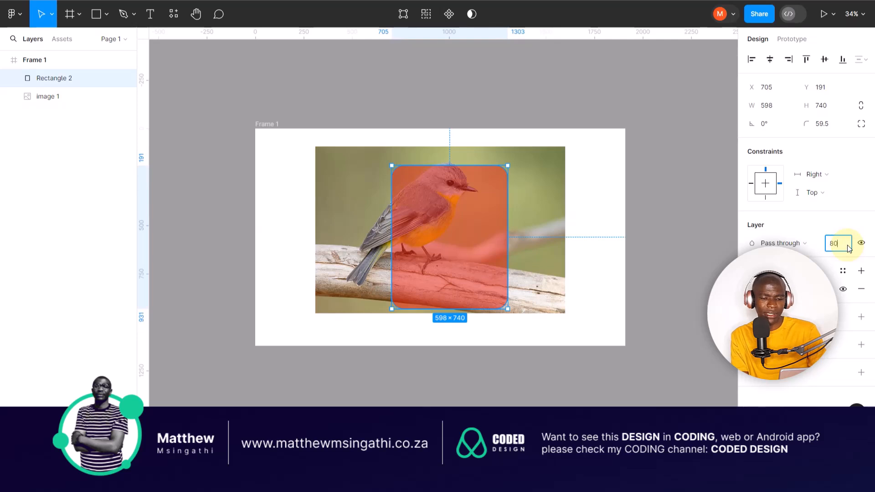
key(Return)
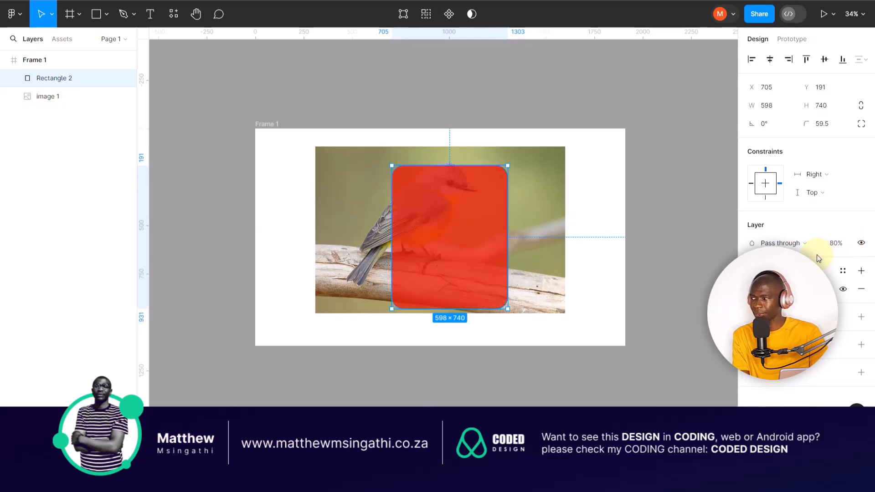
- Change the rounded rectangle's fill to the dark navy 030B1C
click(753, 288)
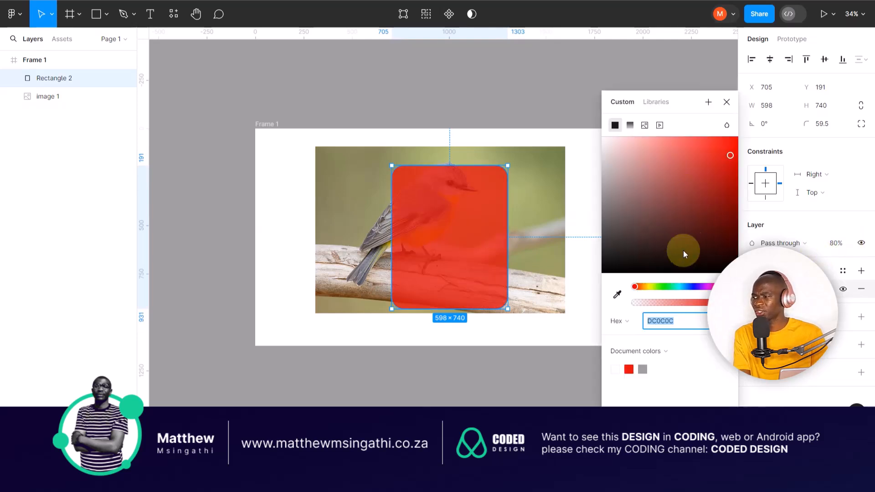
click(689, 286)
click(716, 209)
drag(717, 211, 725, 258)
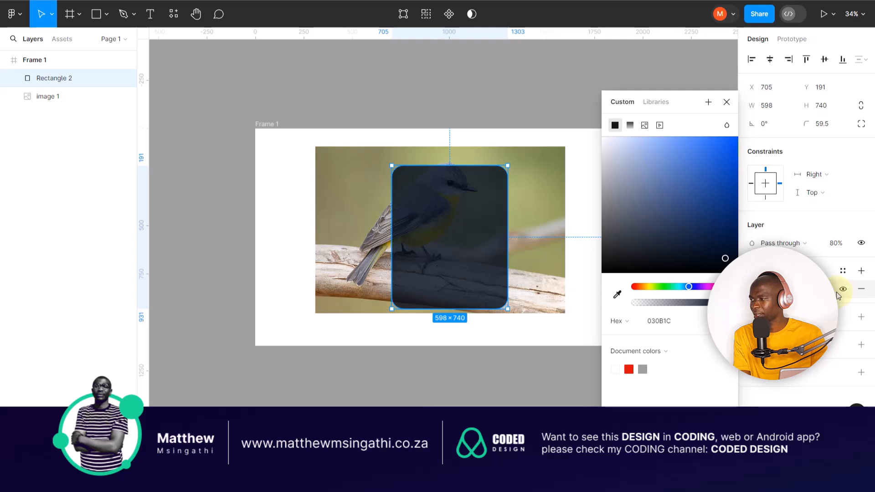
- Set the layer opacity of the dark rounded rectangle over the bird image to 90%
click(838, 246)
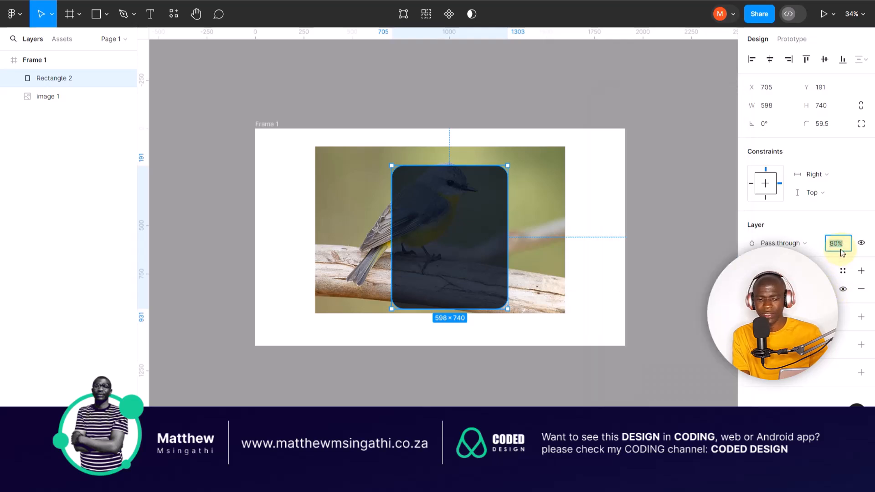
text(90)
key(Return)
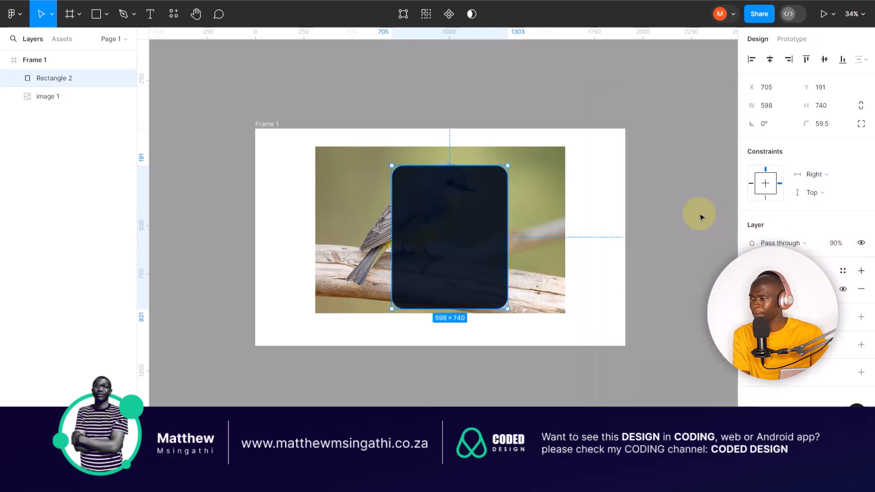
click(666, 198)
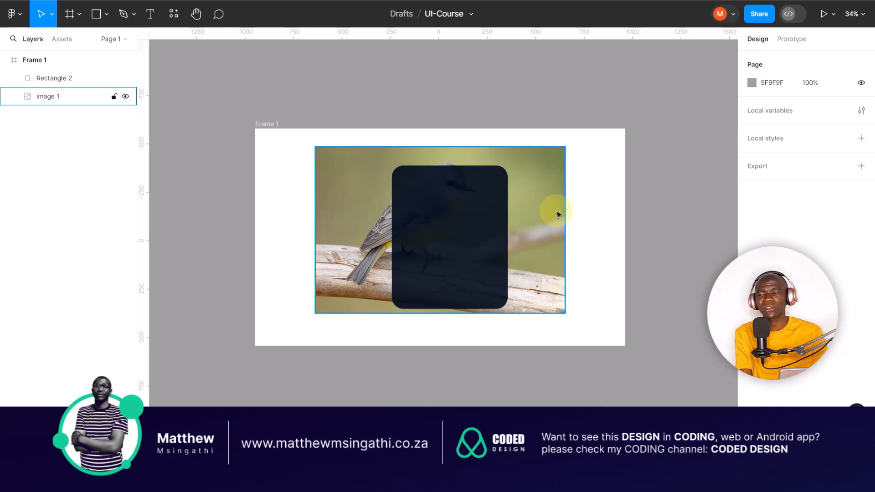
- Set the dark rounded rectangle's layer blend mode to Overlay
click(436, 204)
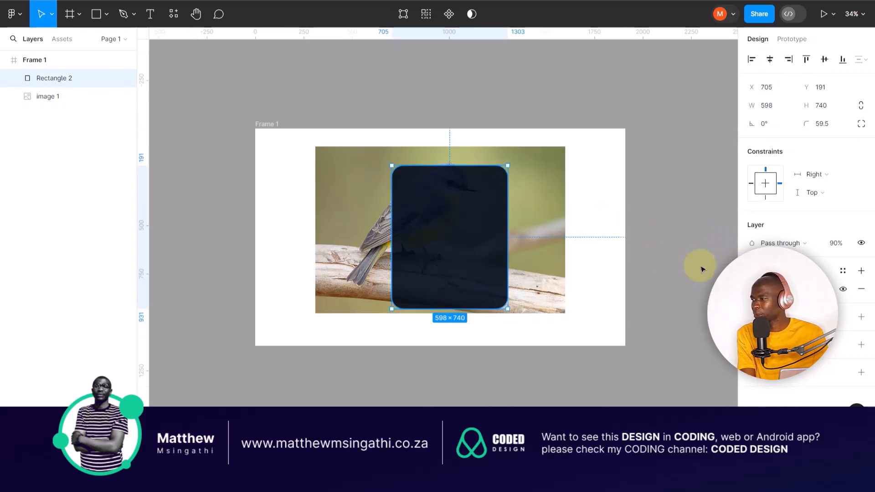
click(797, 247)
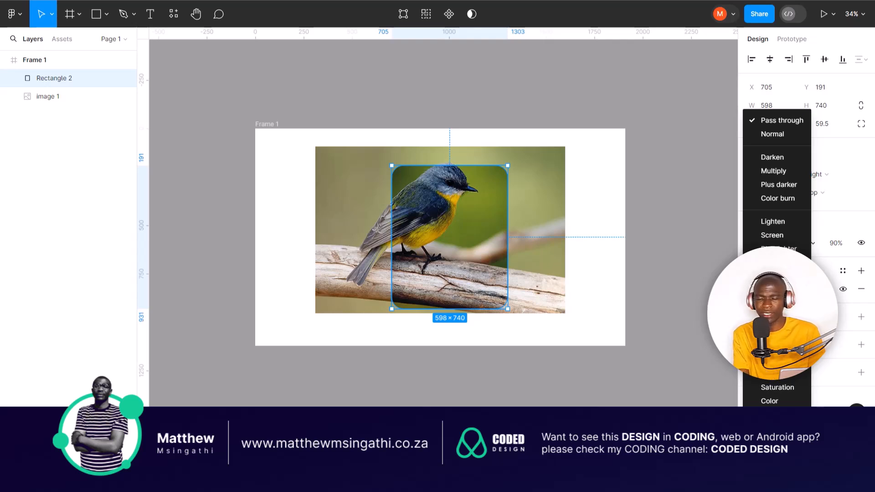
click(772, 286)
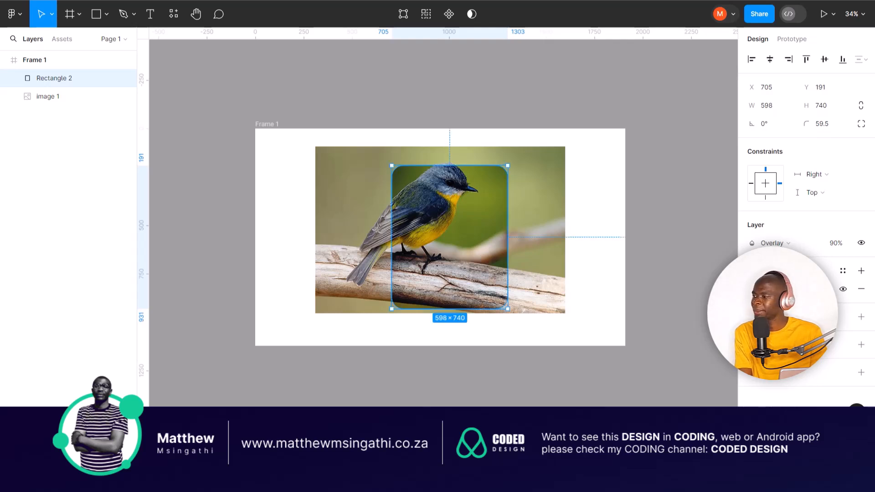
- Shift the overlay rectangle's fill hue from blue to red, giving the very dark red 1A0202
click(752, 288)
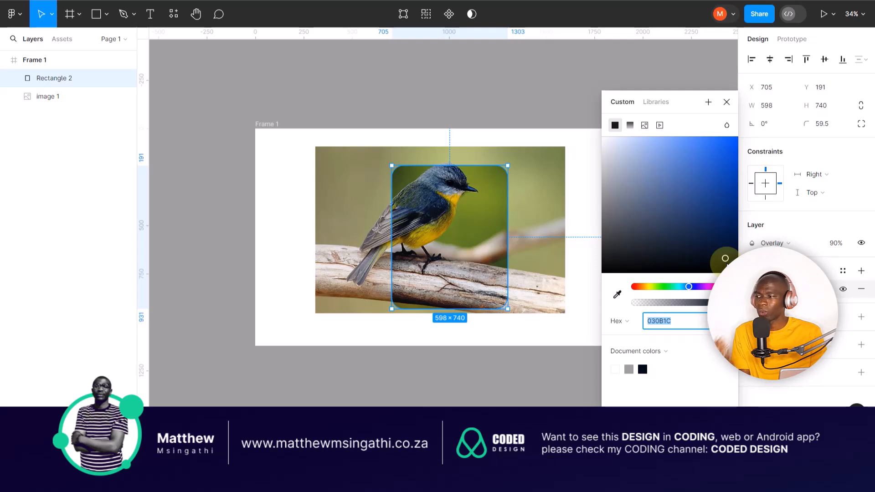
mouse_move(725, 259)
mouse_down()
mouse_move(726, 176)
mouse_move(723, 208)
mouse_move(706, 211)
mouse_move(714, 183)
mouse_move(718, 258)
mouse_move(726, 259)
mouse_up()
drag(691, 298, 715, 295)
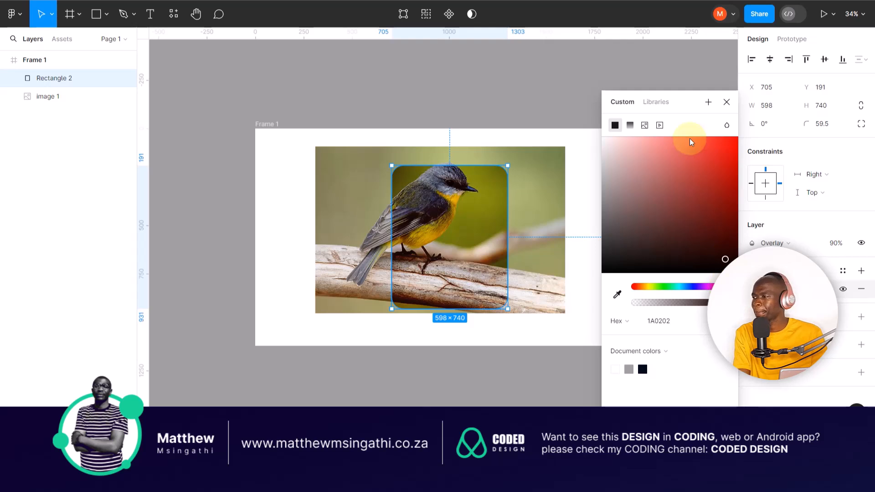
- Close the colour picker and delete the Overlay-blended rounded rectangle from the bird image
click(547, 86)
drag(470, 211, 419, 202)
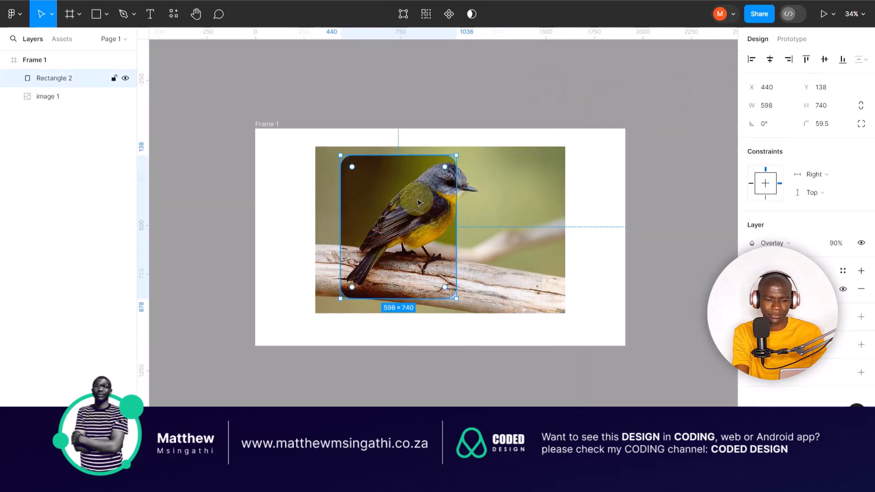
key(Delete)
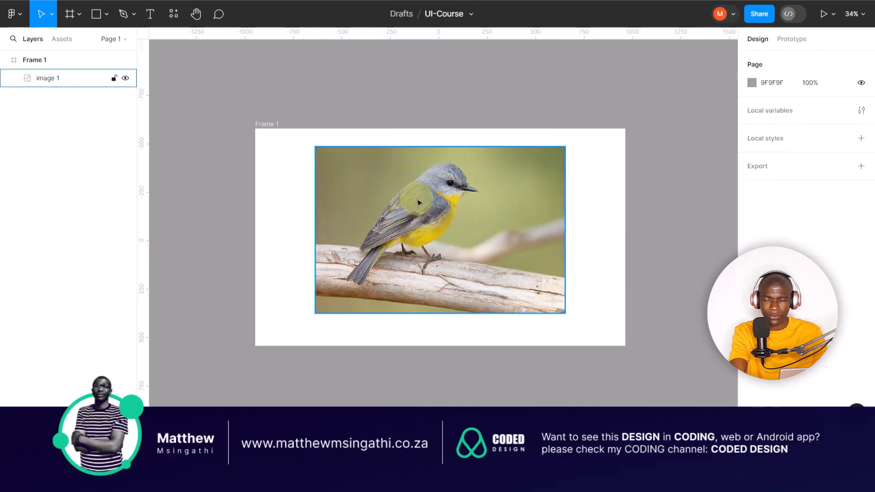
click(476, 212)
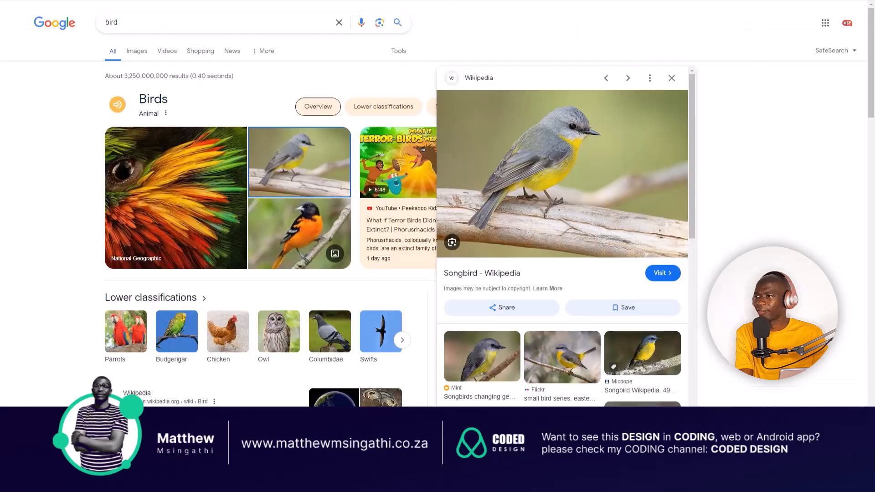
- Switch to the Google results in the browser and run an image search for "flar"
drag(228, 20, 100, 33)
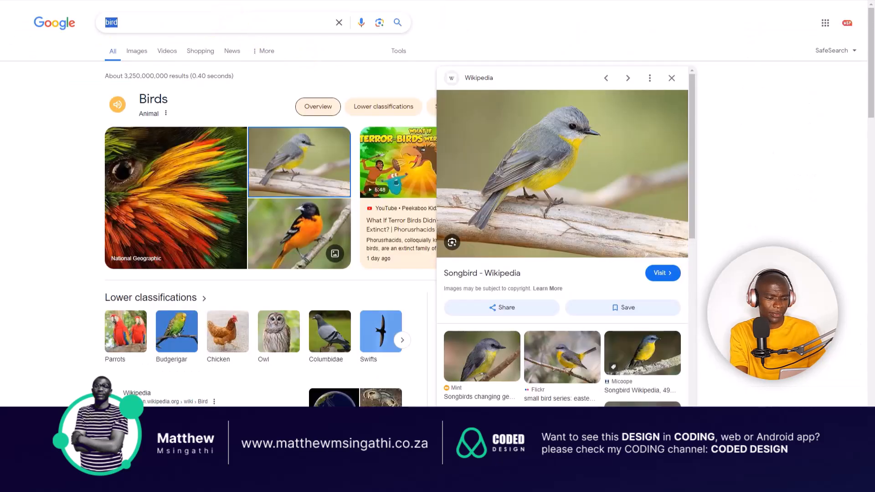
text(flar)
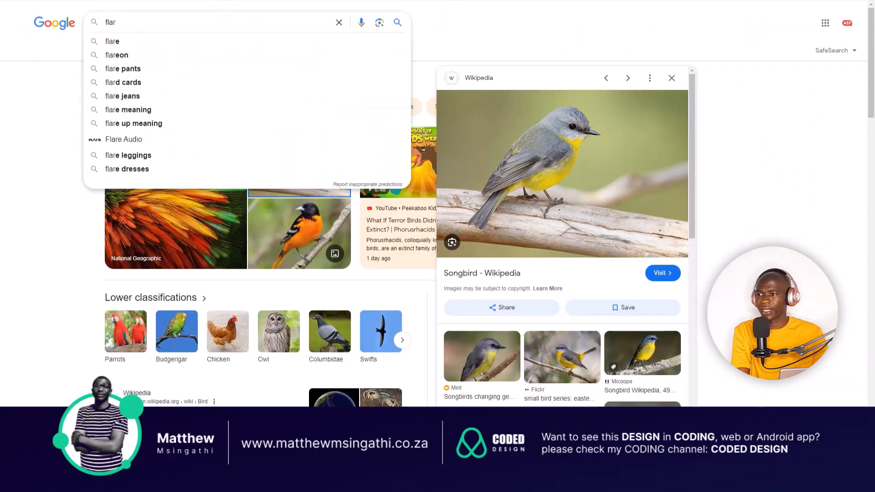
key(Return)
click(139, 53)
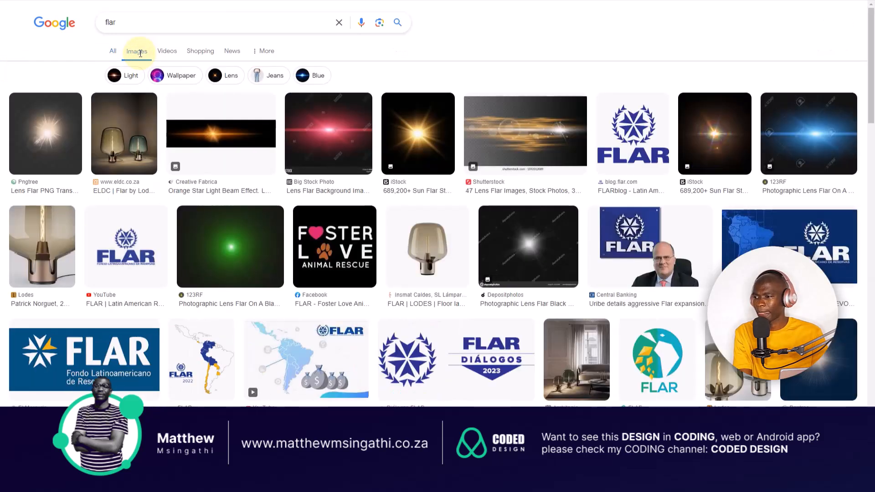
- Find an orange-red lens flare on a black background among the image results and copy the image
scroll(285, 276, down, 5)
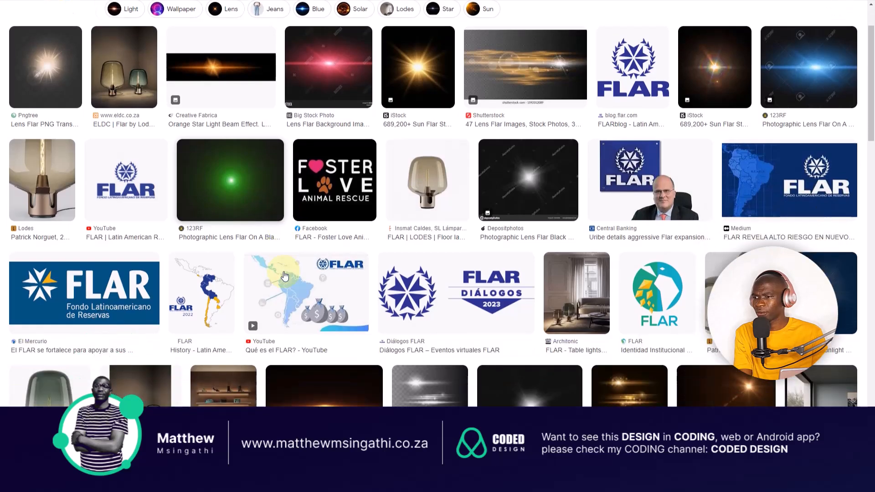
scroll(285, 275, down, 6)
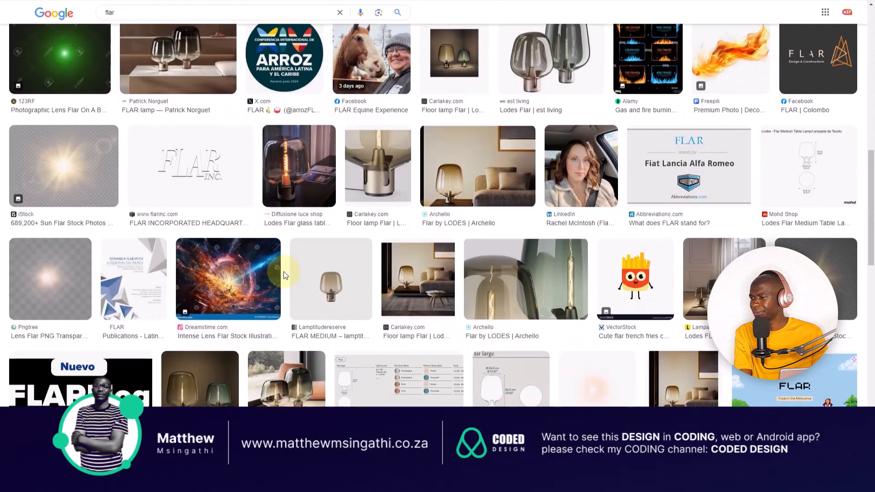
scroll(285, 276, up, 5)
scroll(285, 275, up, 2)
scroll(285, 275, down, 12)
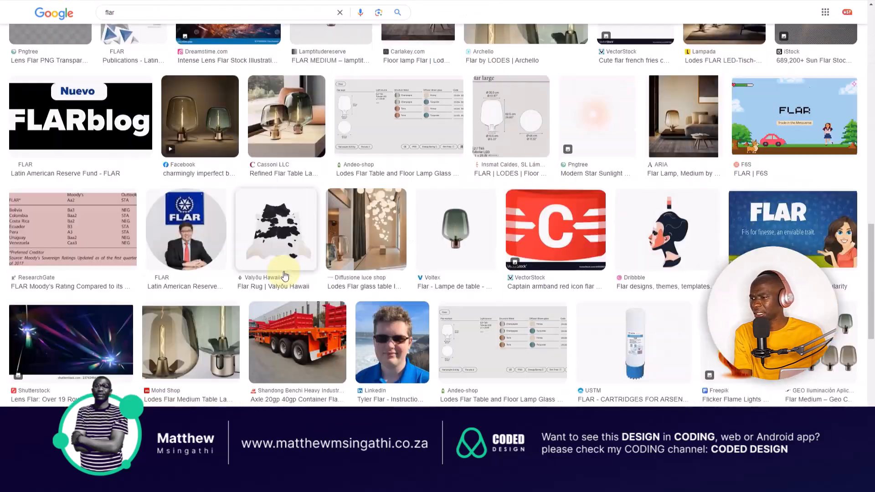
scroll(283, 276, up, 14)
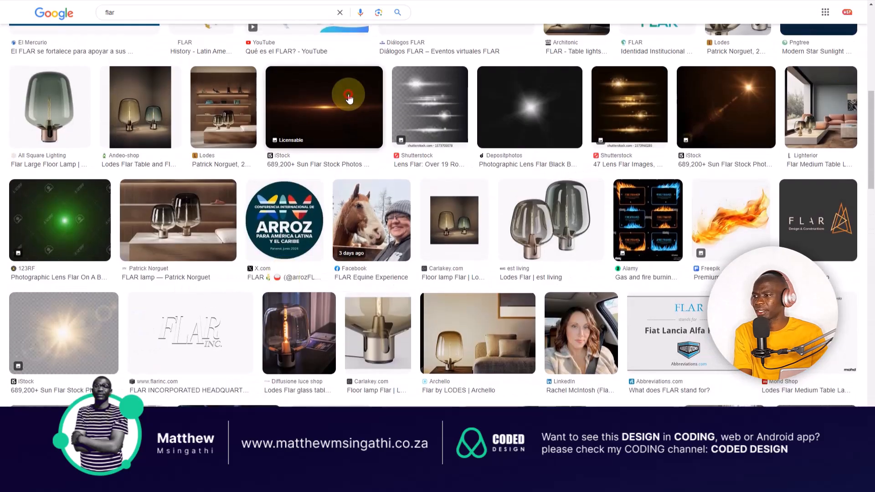
click(348, 85)
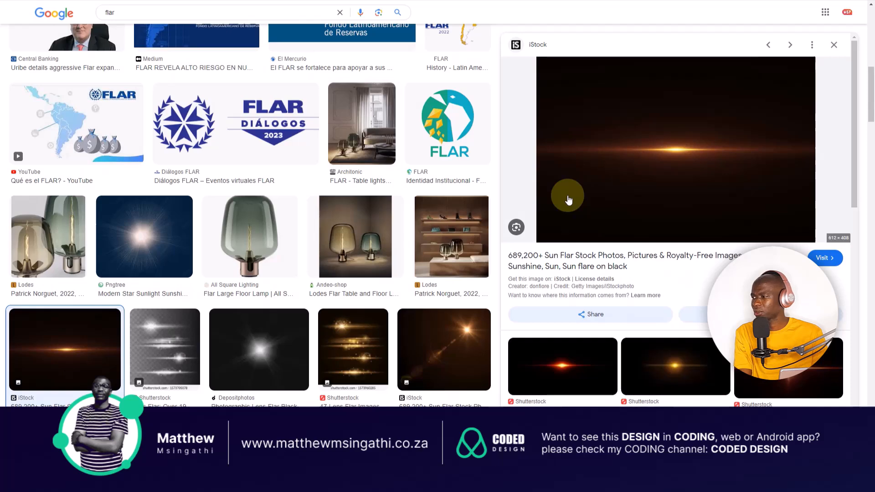
scroll(622, 314, down, 1)
click(577, 302)
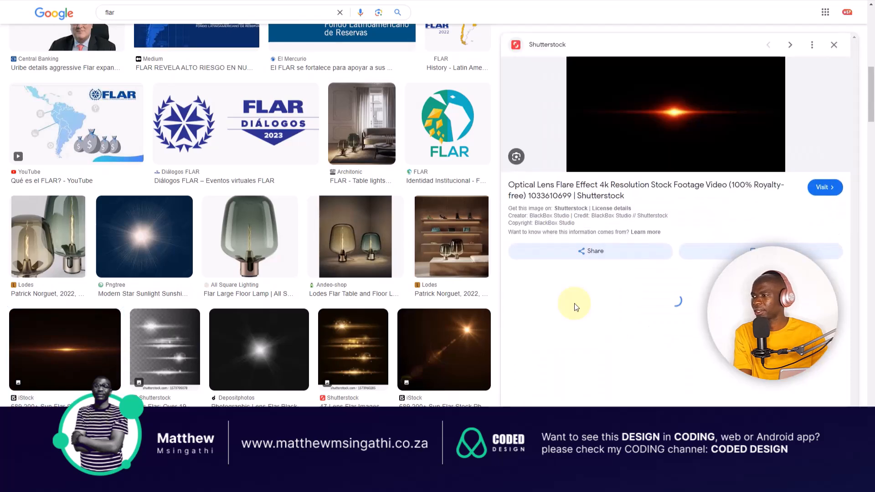
right_click(647, 125)
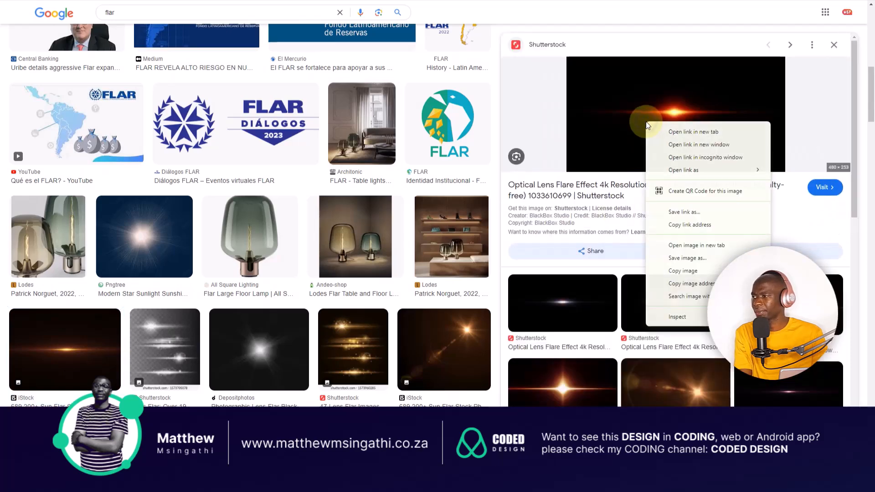
click(674, 270)
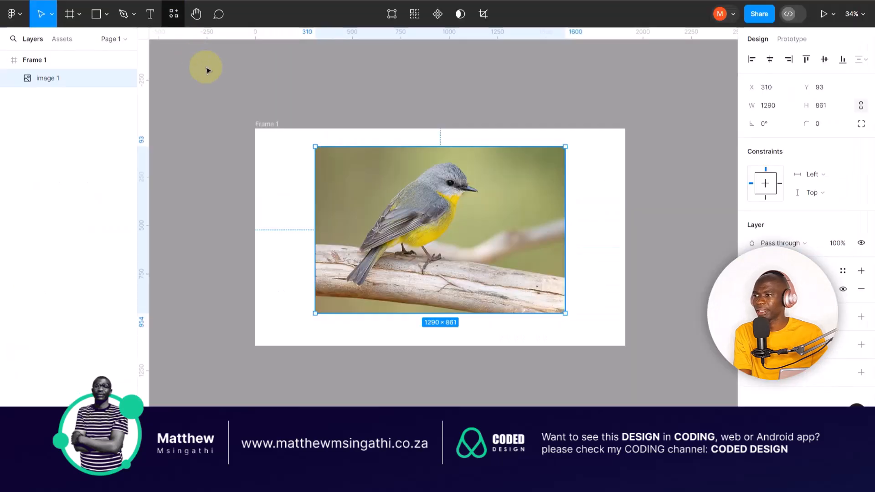
- Switch to the UI-Course file in Figma, paste the lens flare image and scale it up to about 810 × 427
click(218, 80)
key(ctrl+v)
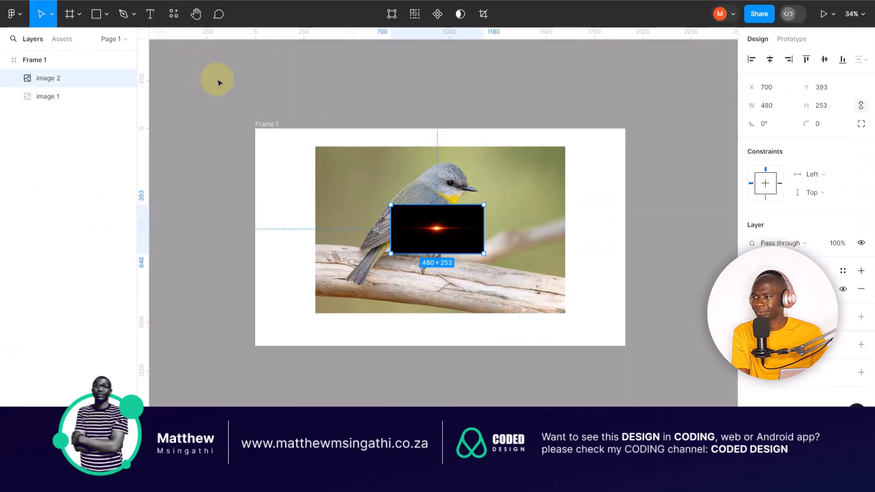
key(k)
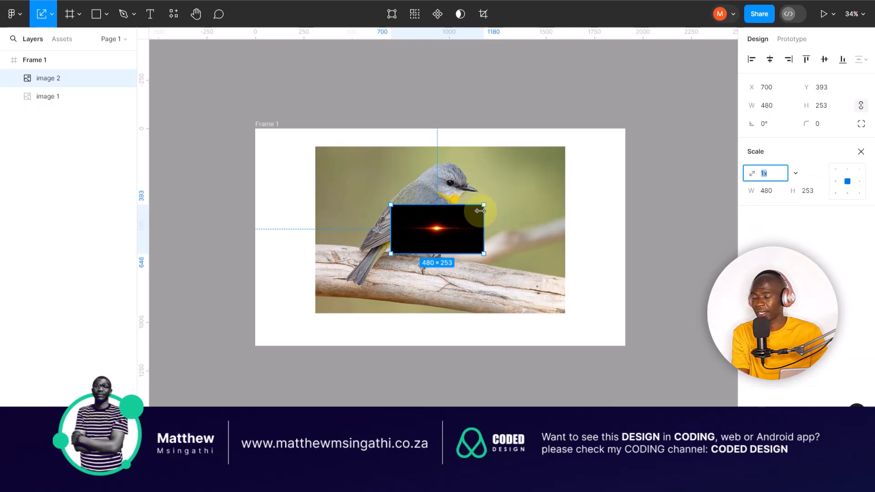
drag(482, 206, 453, 217)
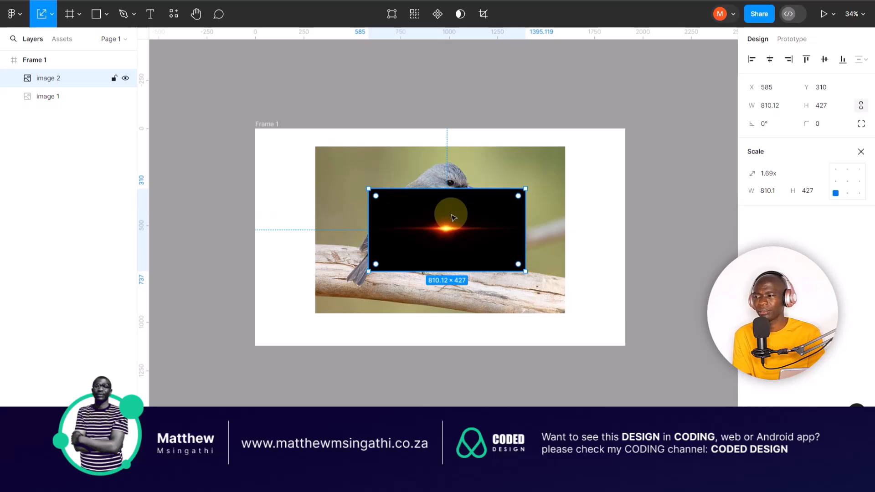
- Position the lens flare image over the bird's head at about X 600, Y 93, with the glow on the eye
drag(453, 217, 452, 252)
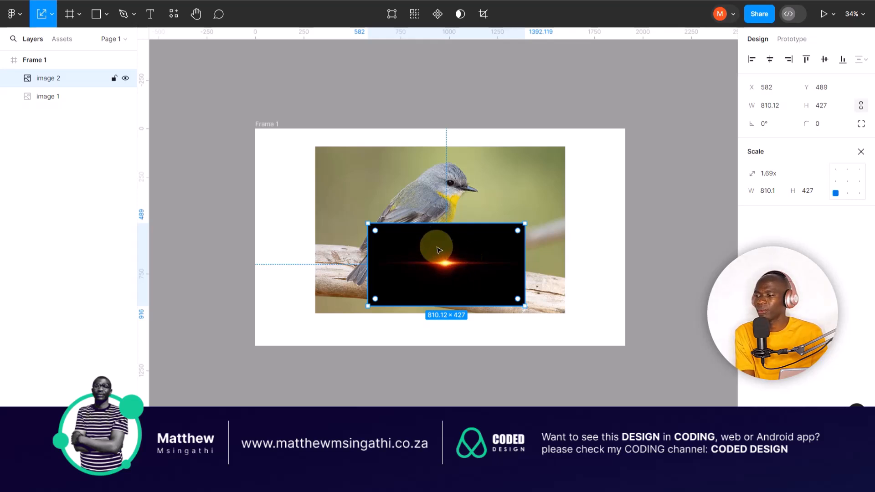
scroll(456, 262, up, 2)
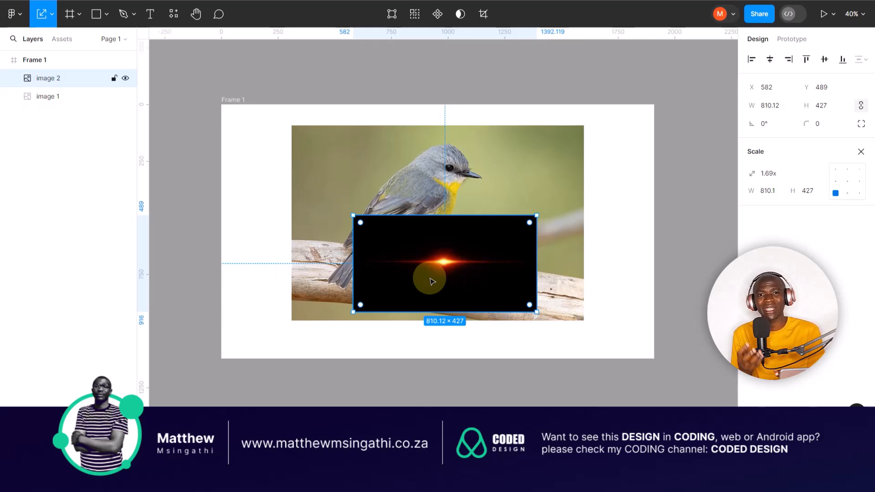
drag(439, 261, 453, 172)
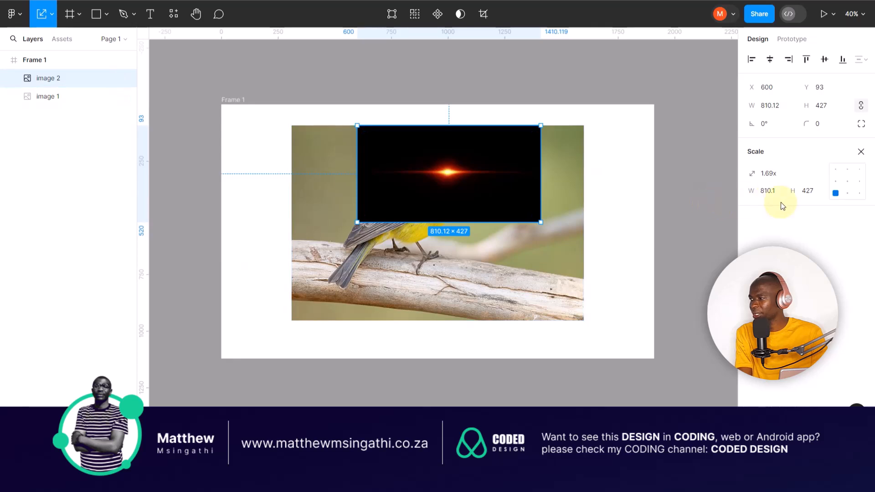
- Set the lens flare image's layer blend mode to Screen
key(v)
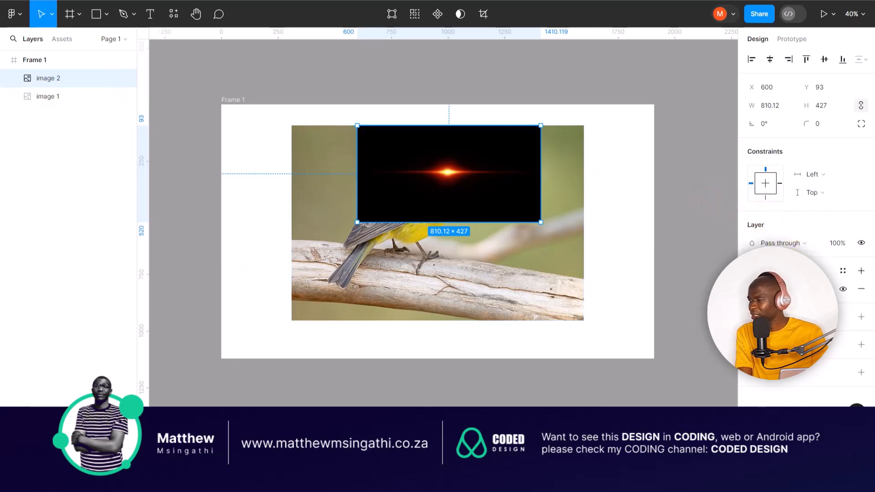
click(813, 245)
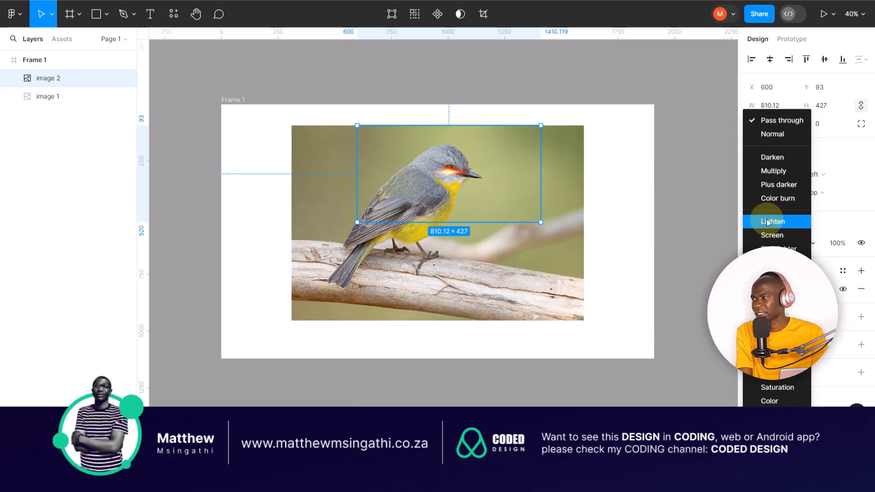
click(769, 235)
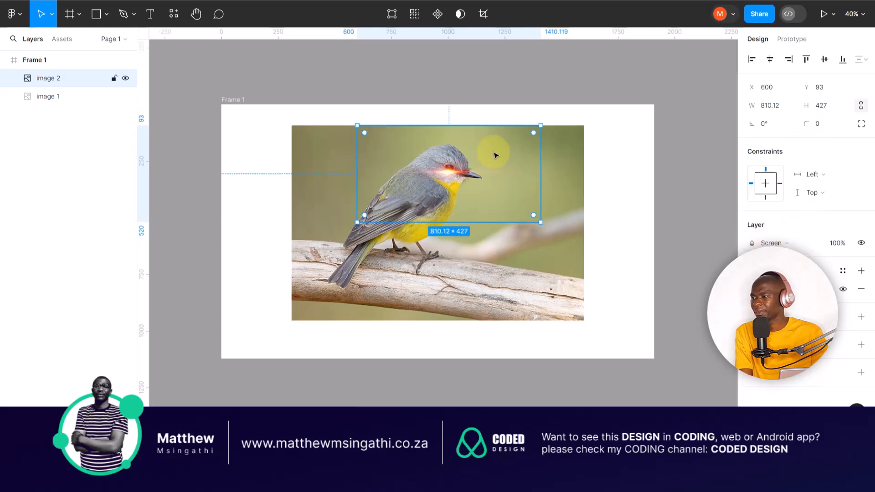
- Shift the lens flare slightly to about X 607, Y 75 over the bird's eye and deselect it
scroll(435, 179, up, 3)
drag(464, 180, 467, 173)
scroll(466, 174, down, 4)
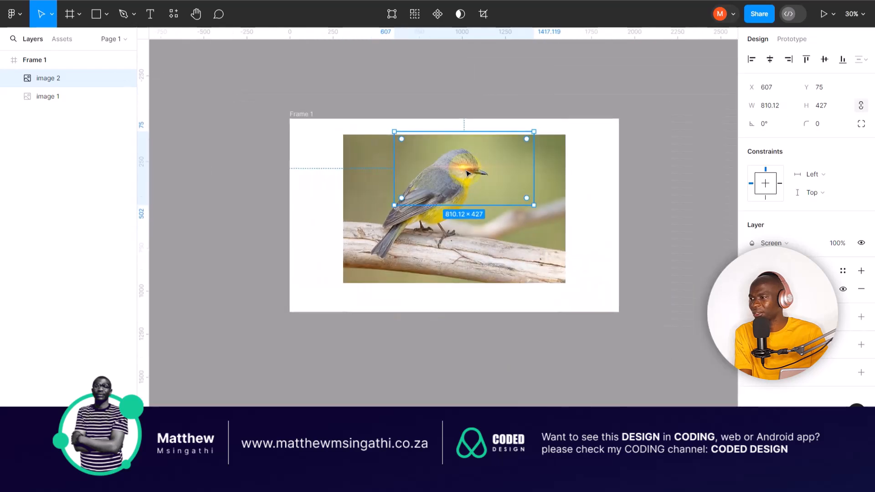
click(381, 72)
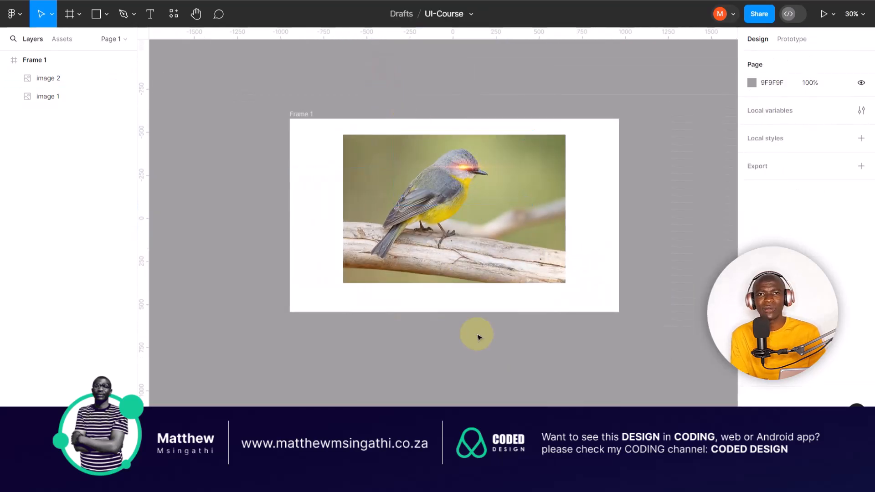